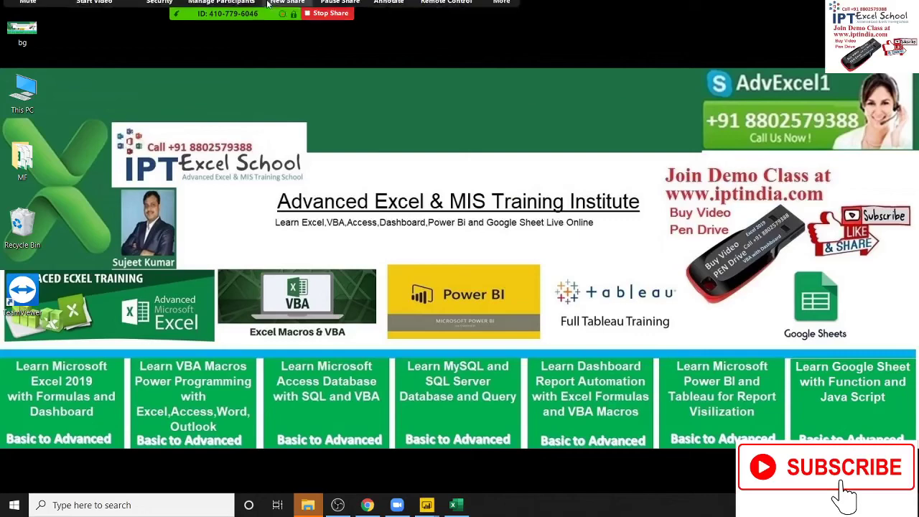
# Switch from the desktop to the new blank Excel workbook on Sheet1.
pyautogui.click(502, 15)
pyautogui.click(534, 54)
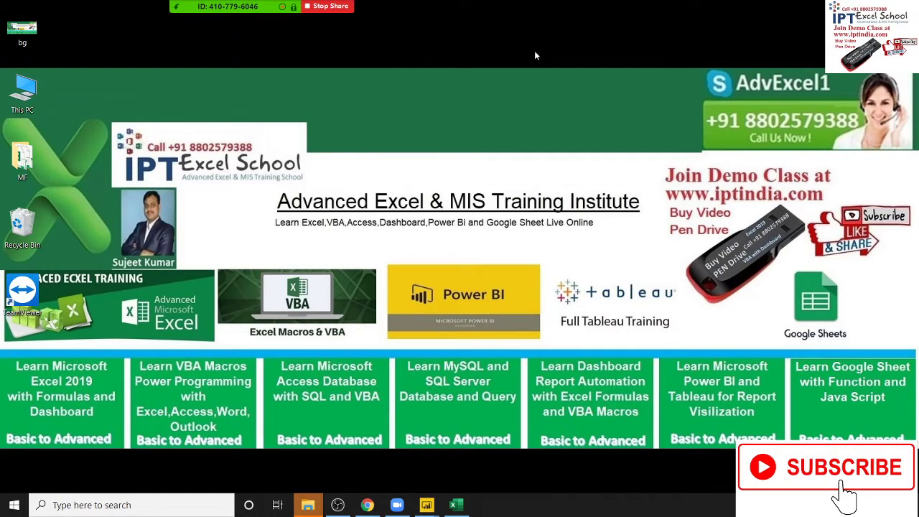
pyautogui.moveTo(453, 505)
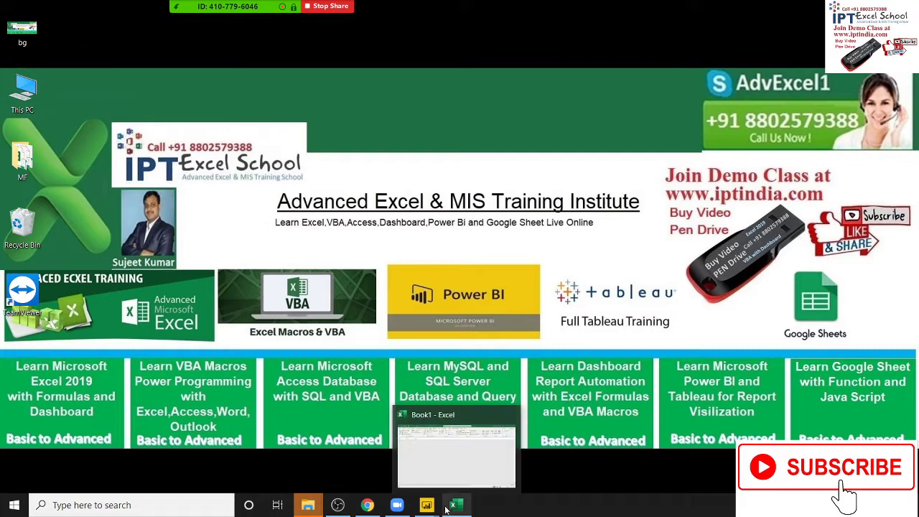
pyautogui.click(455, 466)
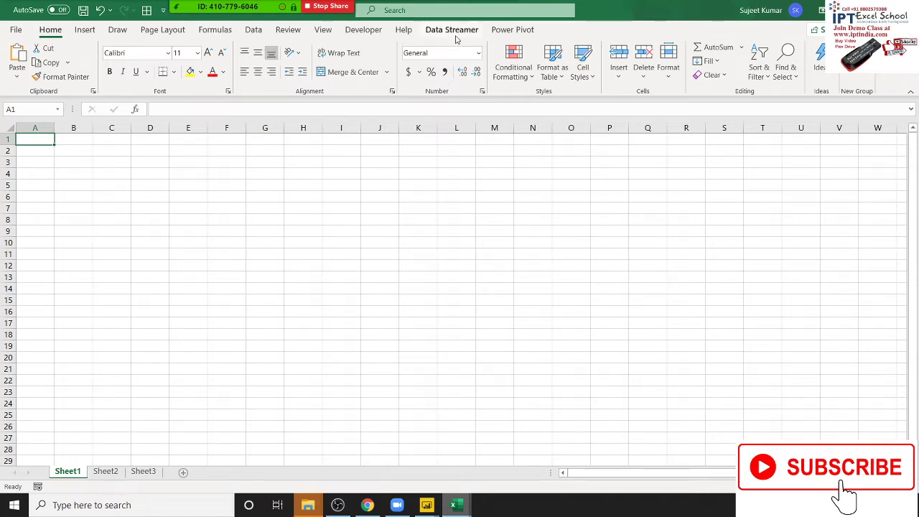
# Open the VBA editor from the Developer tab and insert a new module into Book8.
pyautogui.click(366, 30)
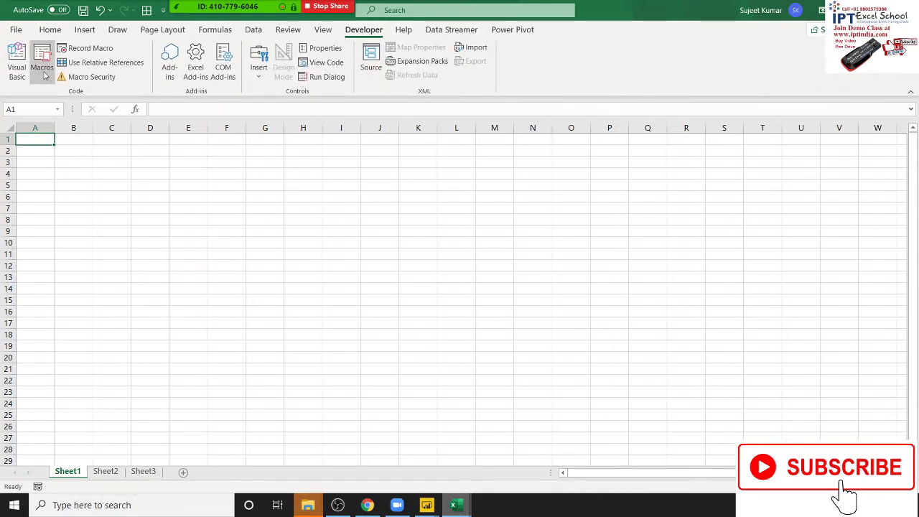
pyautogui.click(20, 71)
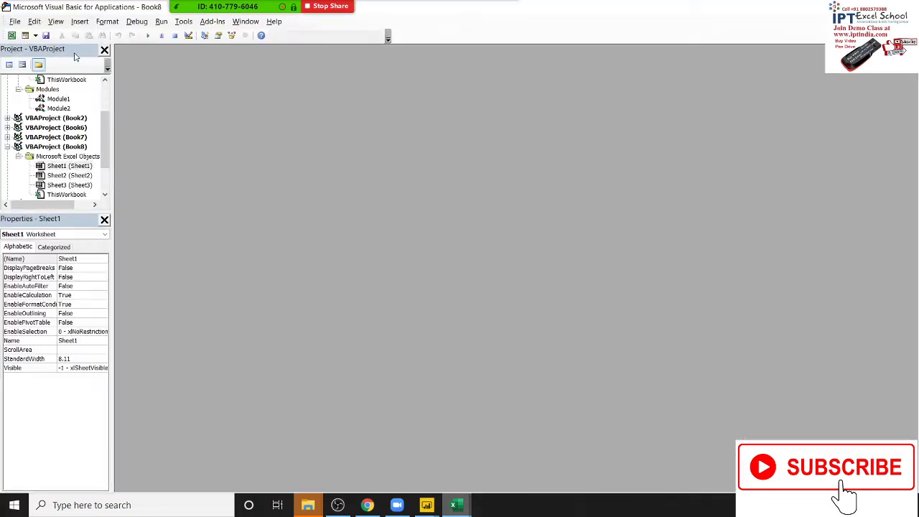
pyautogui.click(79, 22)
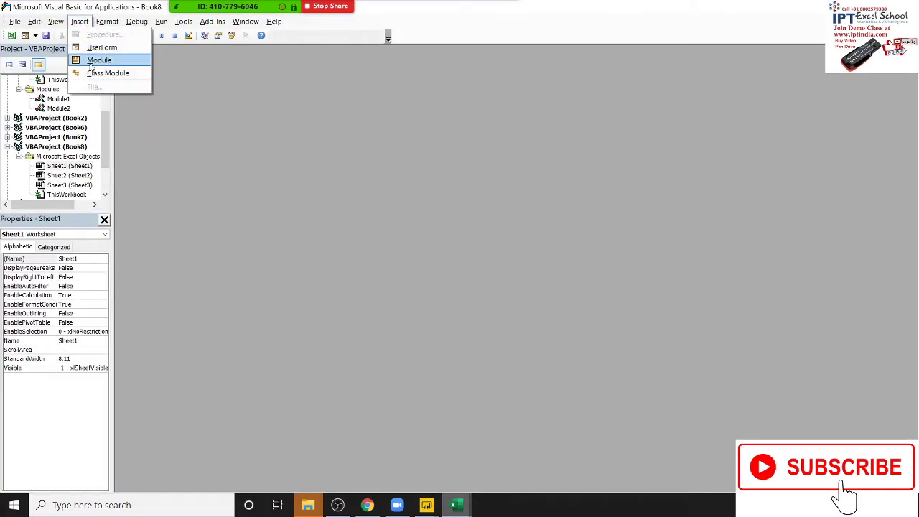
pyautogui.click(92, 60)
pyautogui.scroll(3, 10, 101)
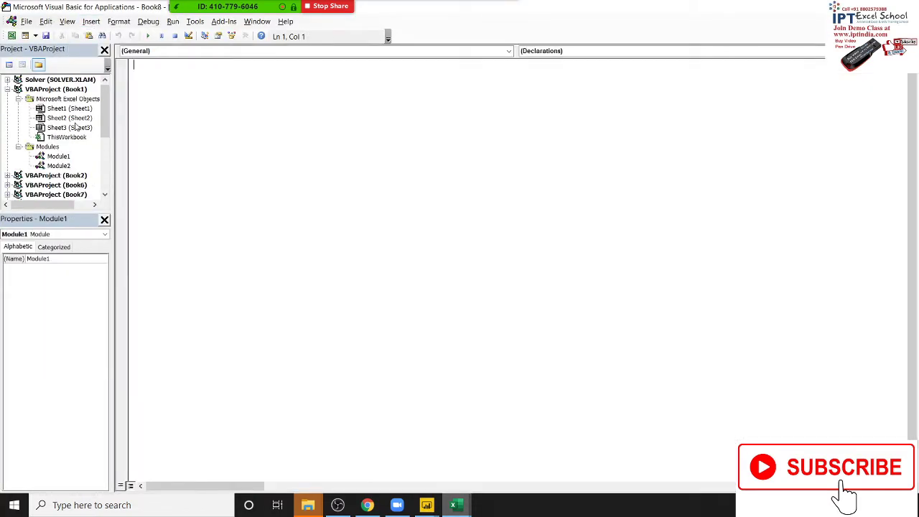
pyautogui.click(7, 90)
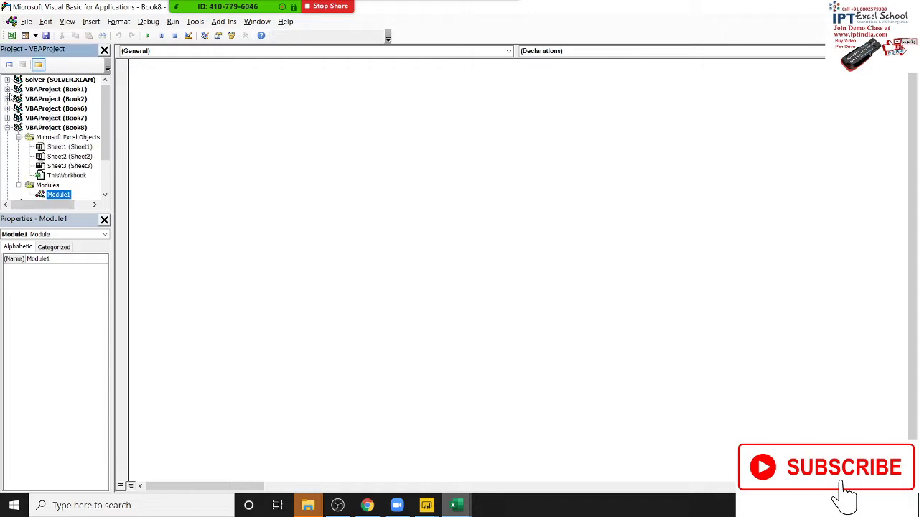
pyautogui.click(170, 89)
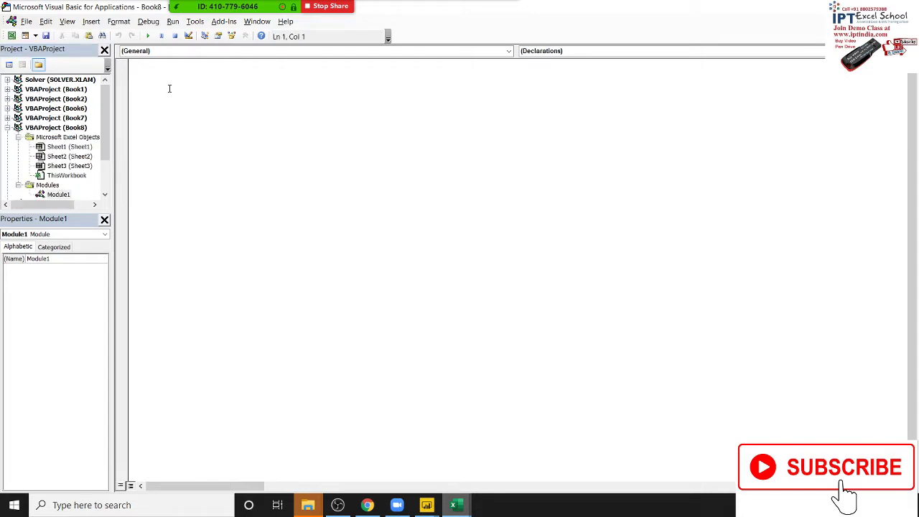
# Glance at cells D1 and A2 in the workbook, then start Sub rr() in the module.
pyautogui.hotkey('alt', 'F11')
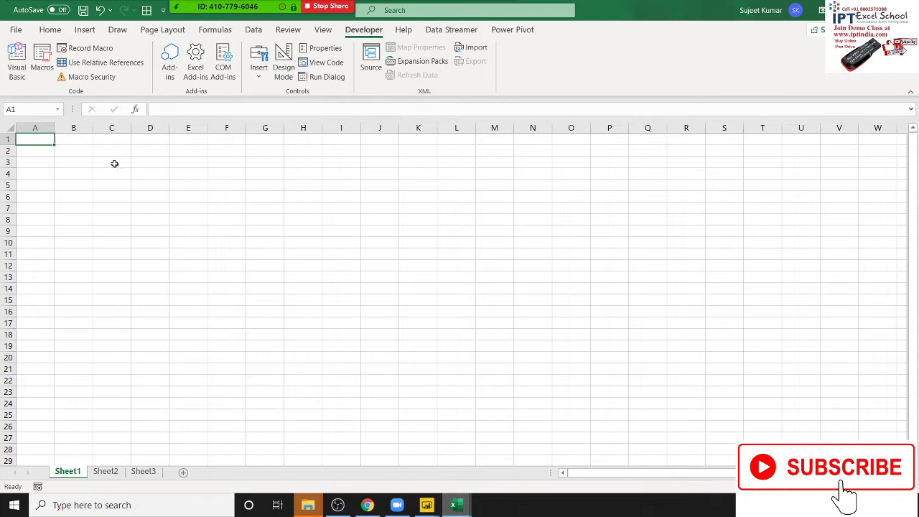
pyautogui.click(159, 141)
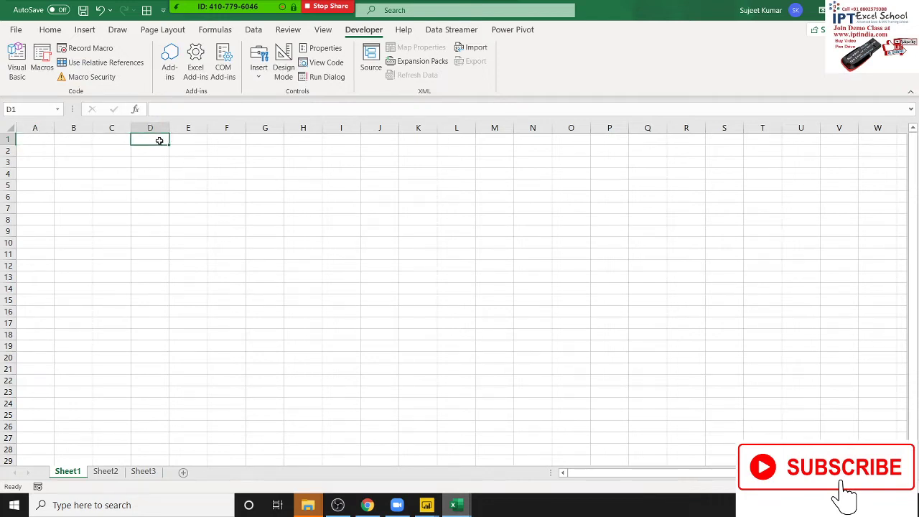
pyautogui.click(35, 151)
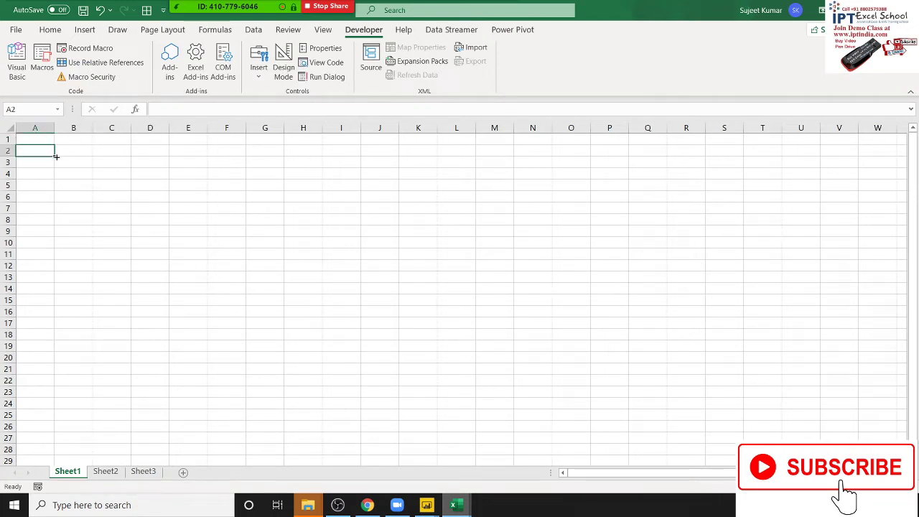
pyautogui.hotkey('alt', 'F11')
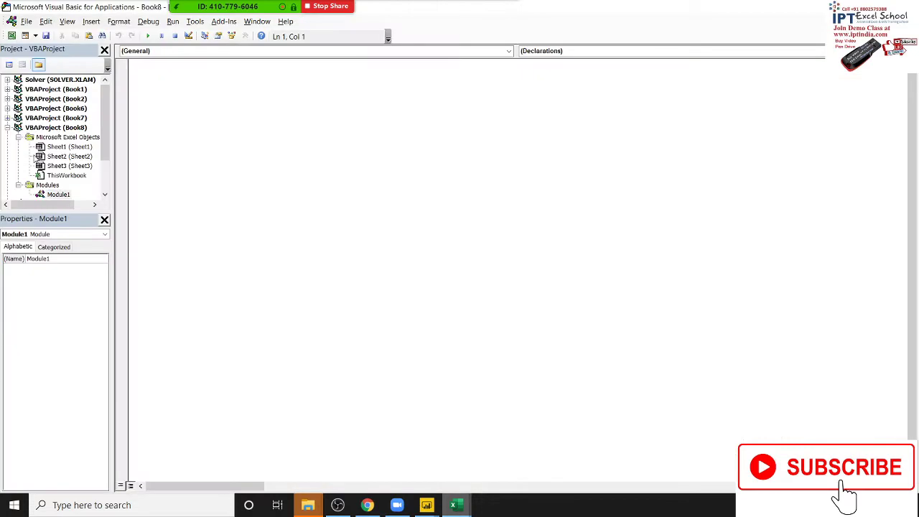
pyautogui.write('sub rr')
pyautogui.write('()')
# Complete Sub rr() and add the line Range("A1").Value = "Name" inside it.
pyautogui.press('Return')
pyautogui.press('Return')
pyautogui.press('Return')
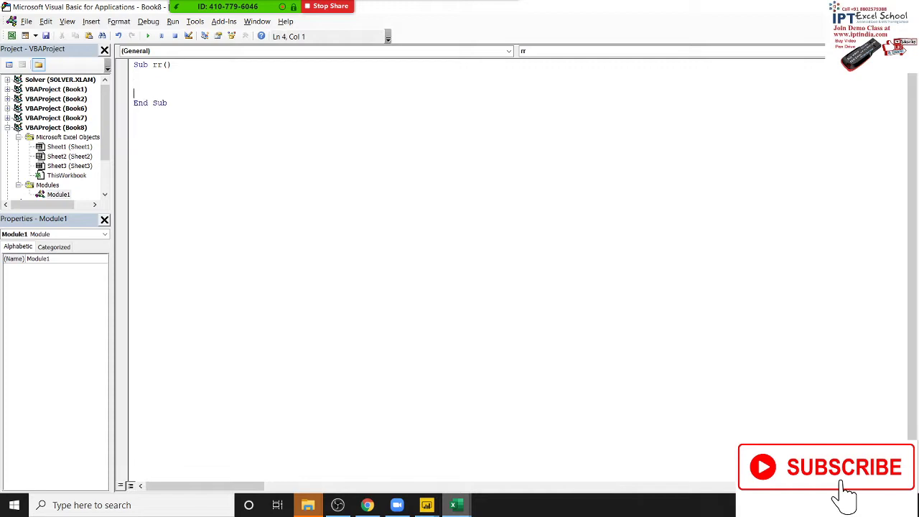
pyautogui.press('Up')
pyautogui.write('range')
pyautogui.write('("A')
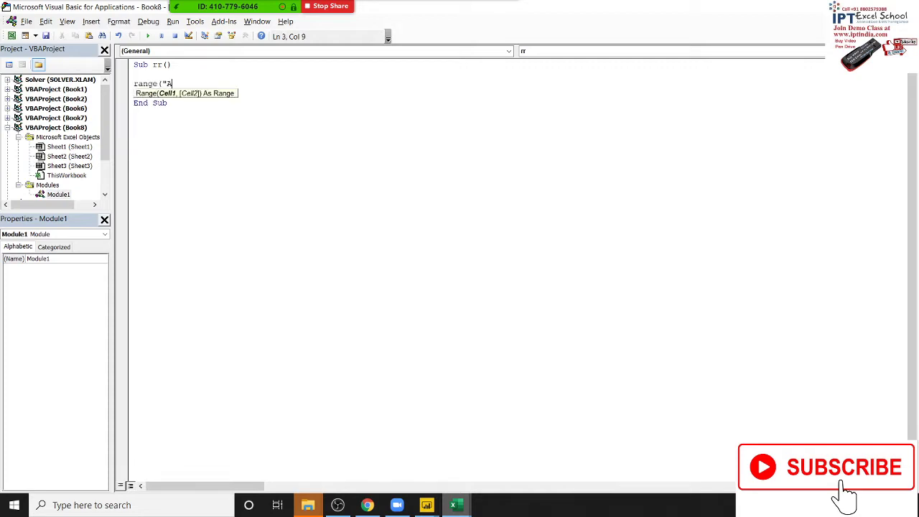
pyautogui.write('1").v')
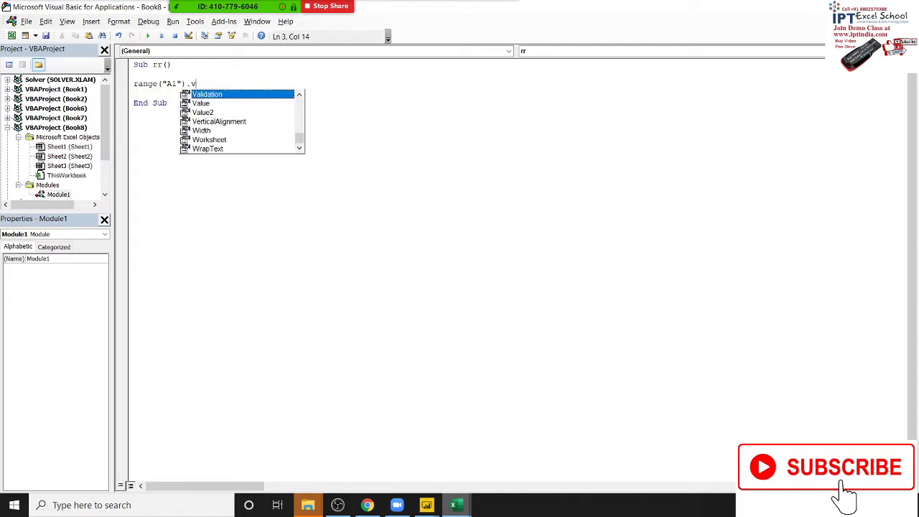
pyautogui.press('Tab')
pyautogui.write('="')
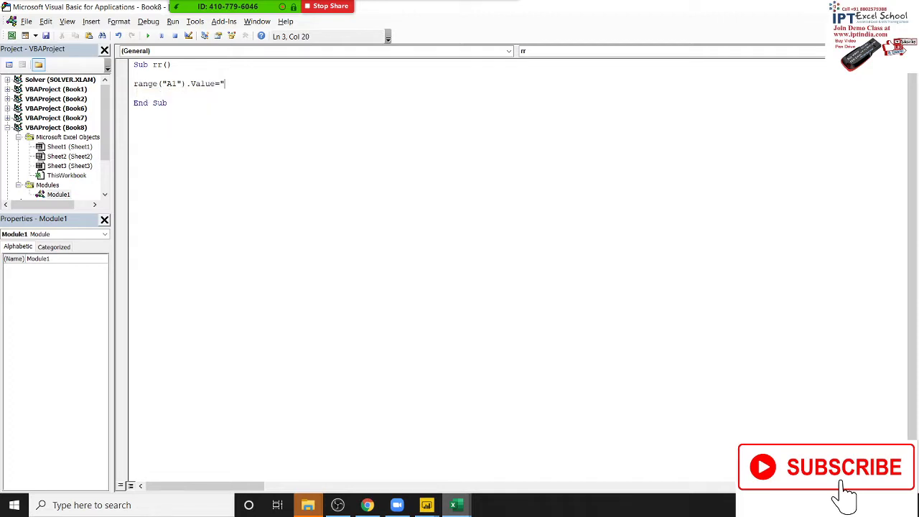
pyautogui.write('Name"')
pyautogui.press('Return')
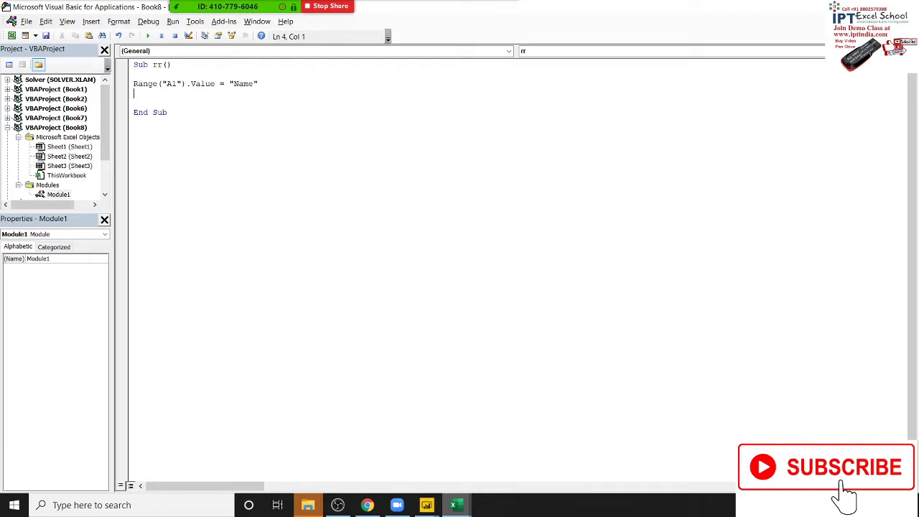
# Enter 20 in cell D1 of Sheet1, then return to macro rr in the VBA editor.
pyautogui.hotkey('alt', 'F11')
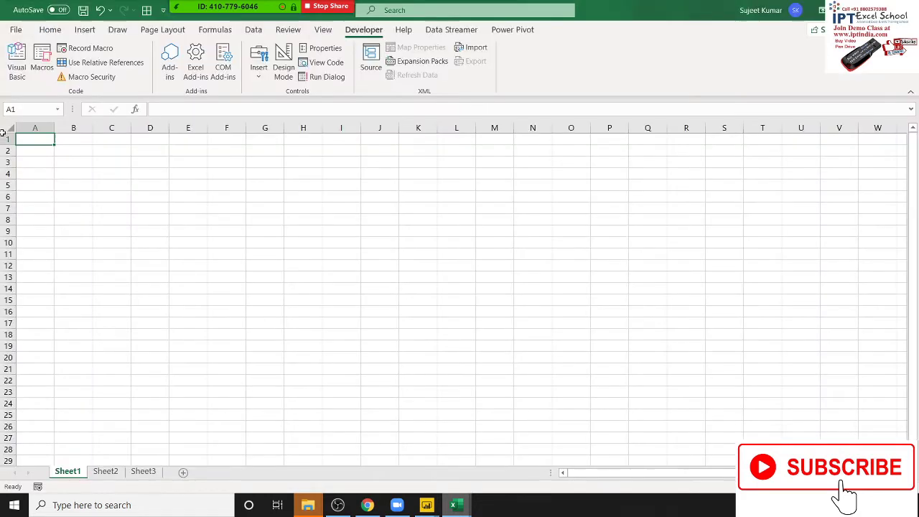
pyautogui.hotkey('alt', 'F11')
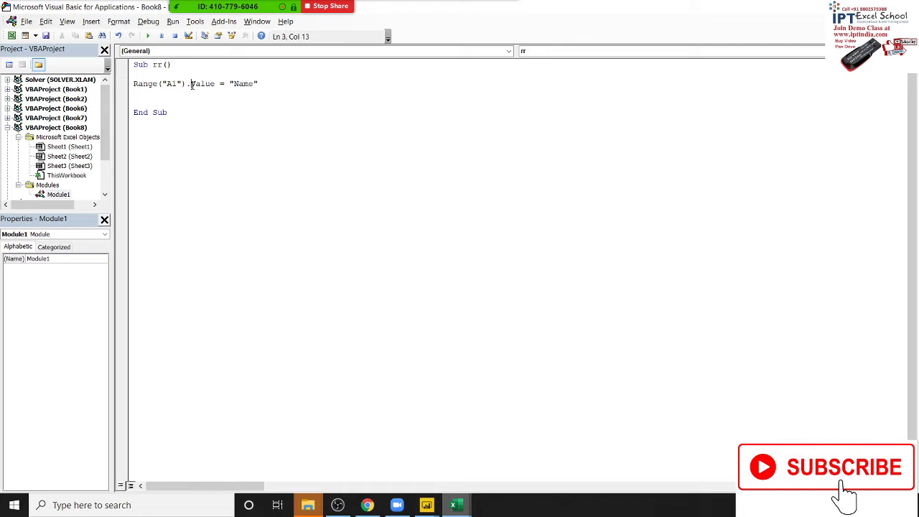
pyautogui.doubleClick(201, 83)
pyautogui.hotkey('alt', 'F11')
pyautogui.click(156, 145)
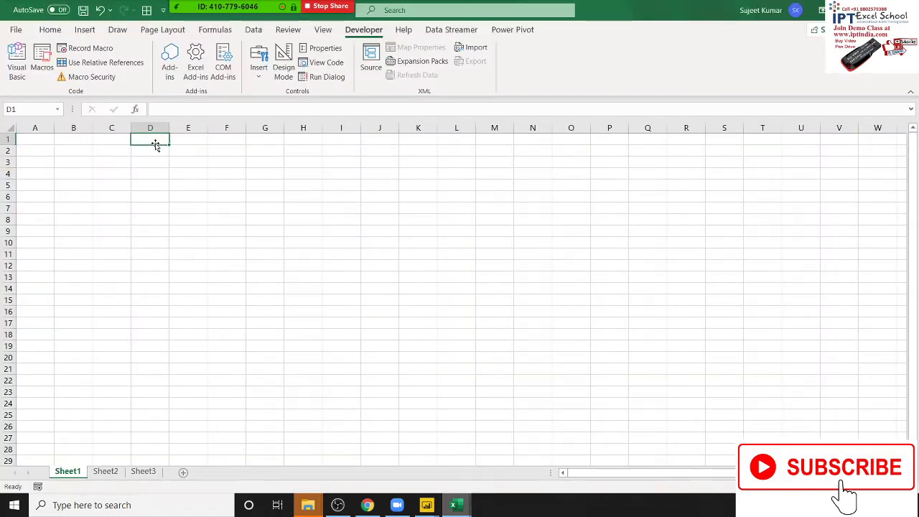
pyautogui.write('20')
pyautogui.press('Return')
pyautogui.press('Return')
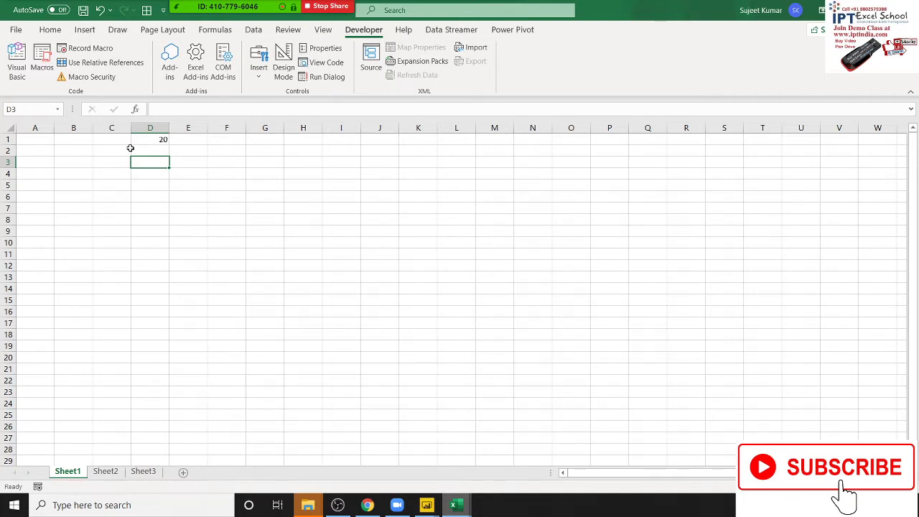
pyautogui.hotkey('alt', 'Tab')
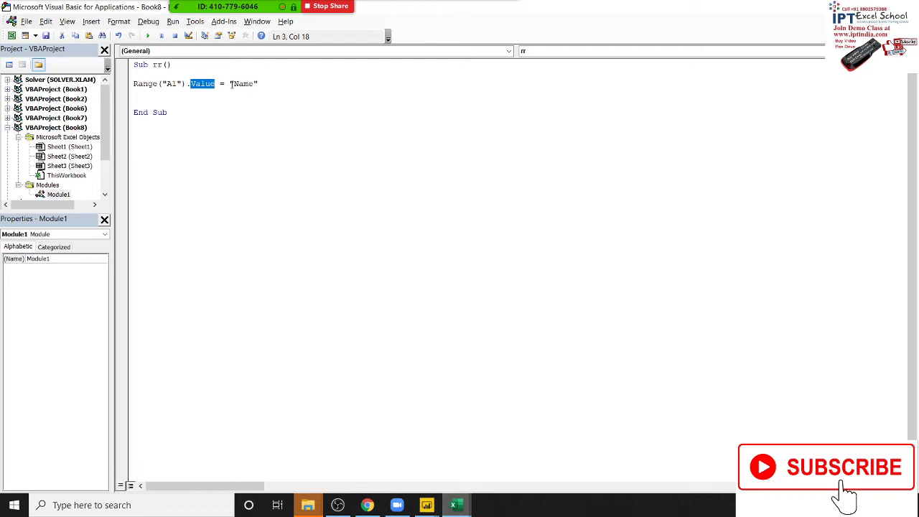
# Replace "Name" with Range("D1").Value so A1 copies D1, then glance at Sheet2.
pyautogui.moveTo(230, 84); pyautogui.dragTo(297, 80)
pyautogui.write('range')
pyautogui.write('("D1')
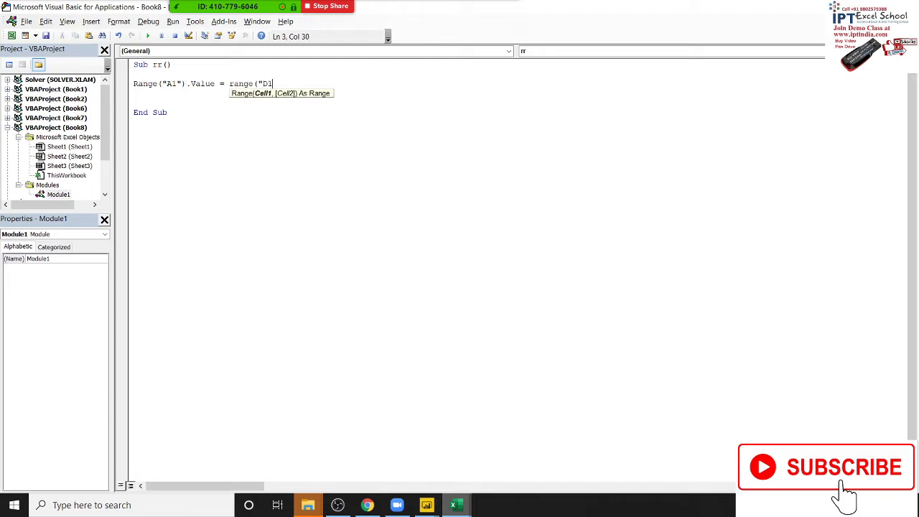
pyautogui.write(').v')
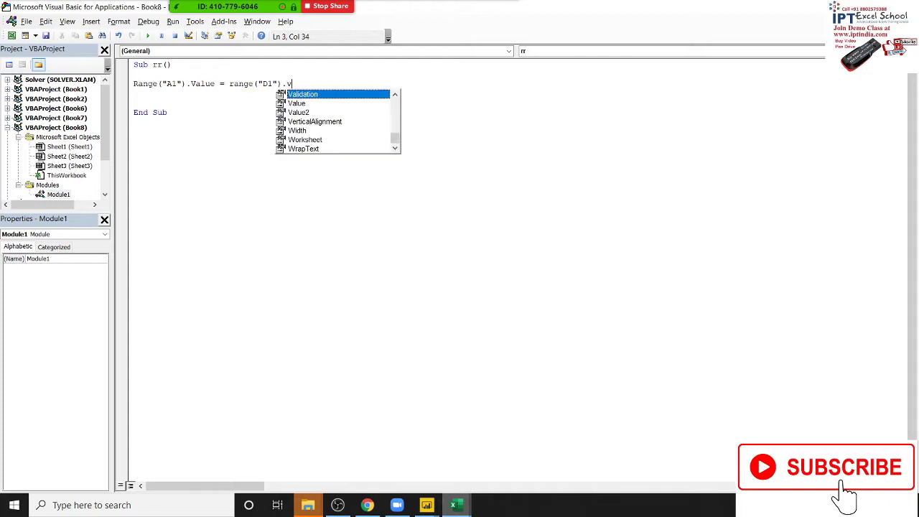
pyautogui.press('Down')
pyautogui.press('Return')
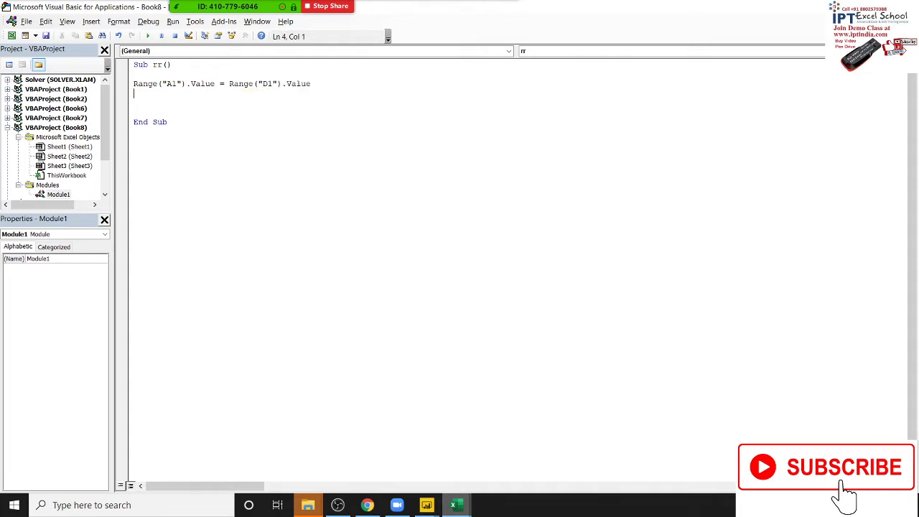
pyautogui.hotkey('alt', 'F11')
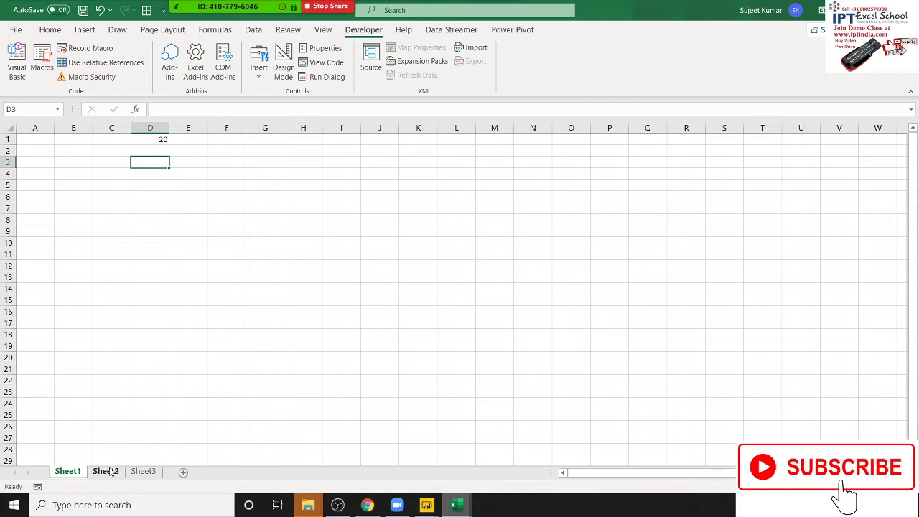
pyautogui.click(108, 471)
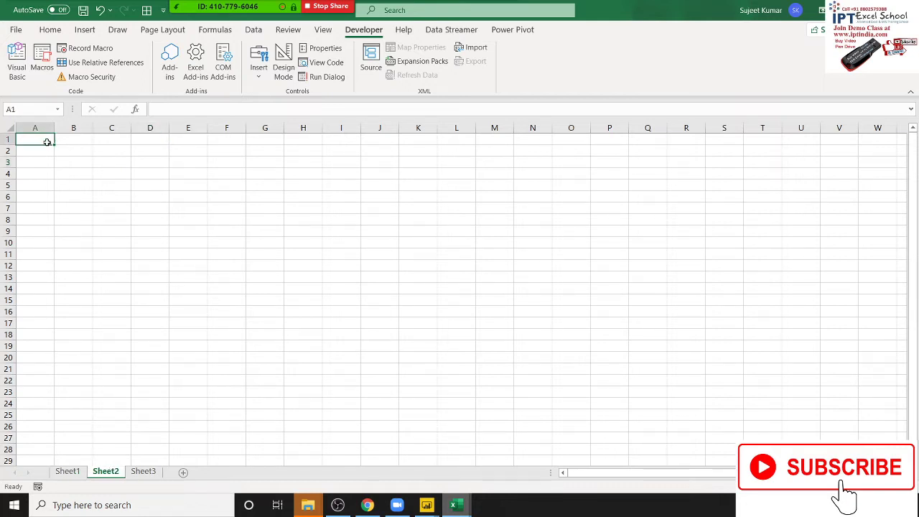
pyautogui.hotkey('alt', 'F11')
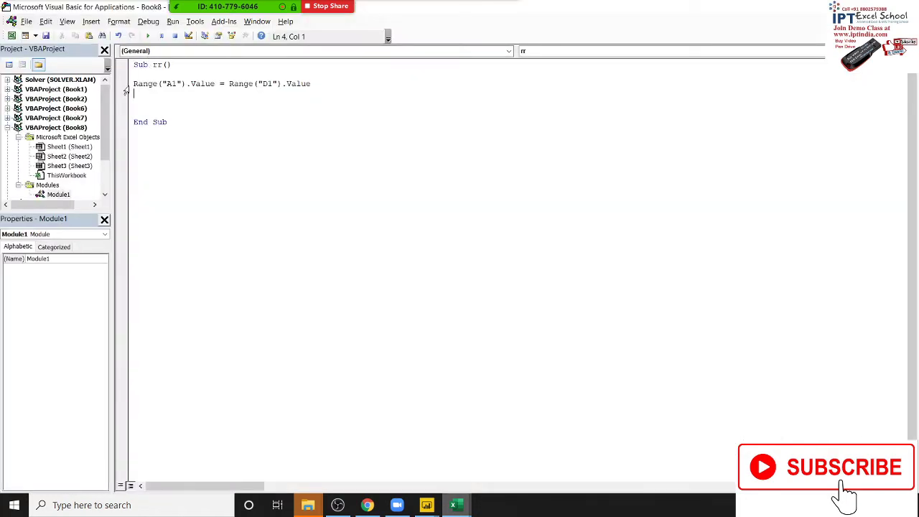
# Prefix the A1 assignment with Workbooks("Book1.xlsm").Sheets("Sheet1").
pyautogui.write('she')
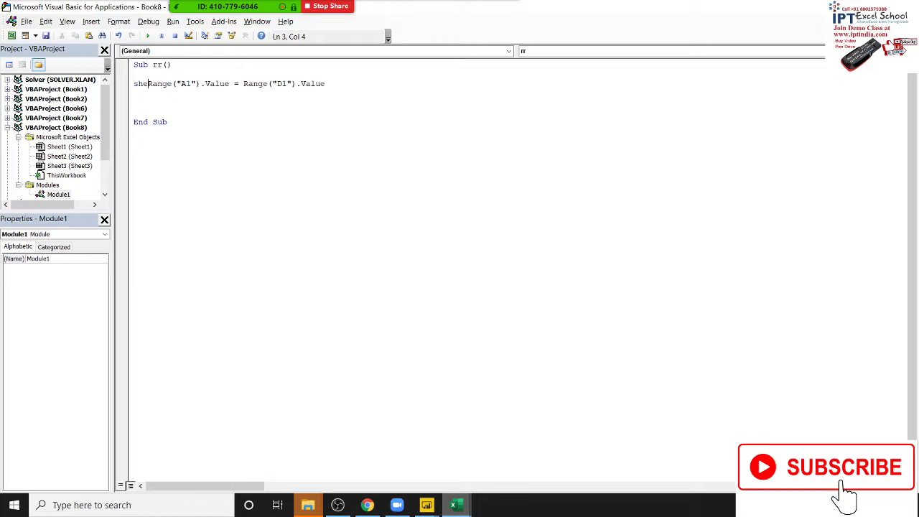
pyautogui.write('ets(')
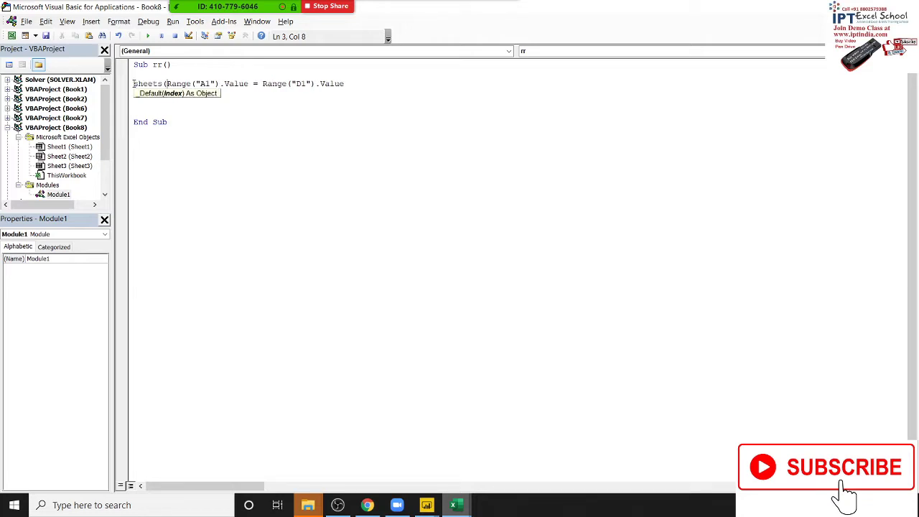
pyautogui.write('"Sheet')
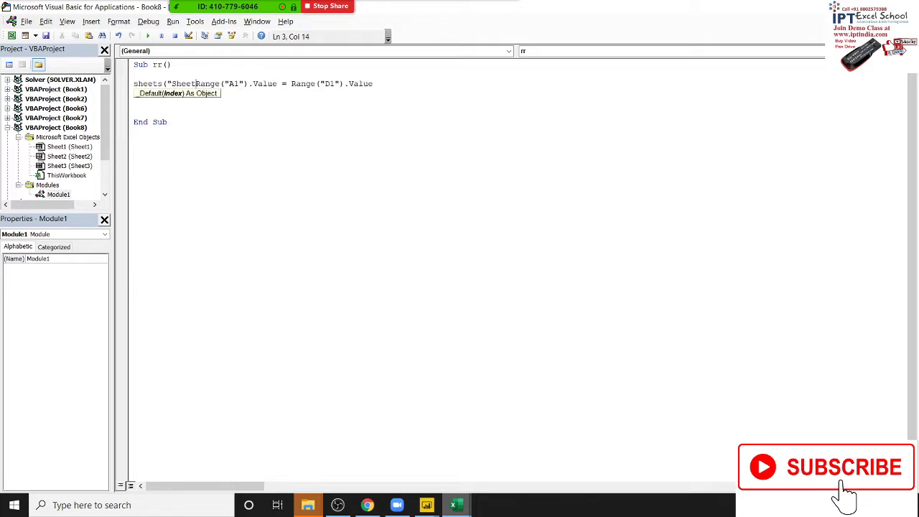
pyautogui.write('1")')
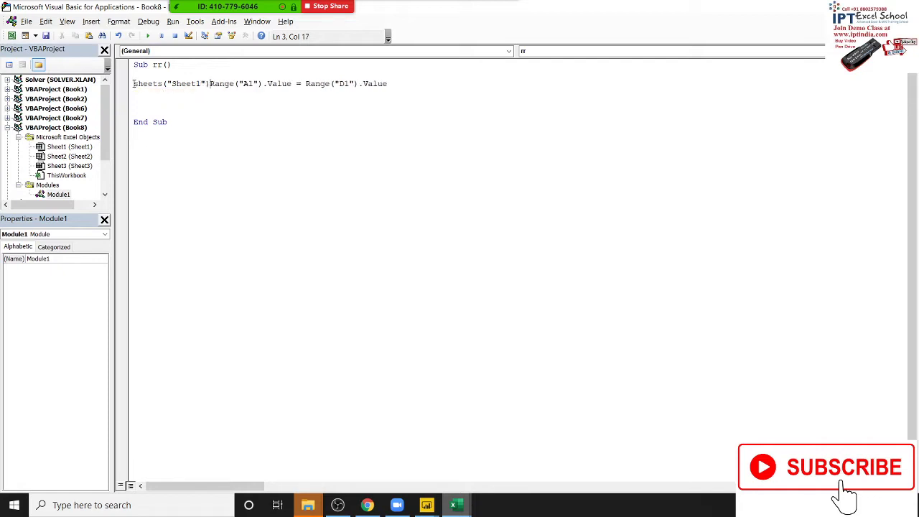
pyautogui.write('.')
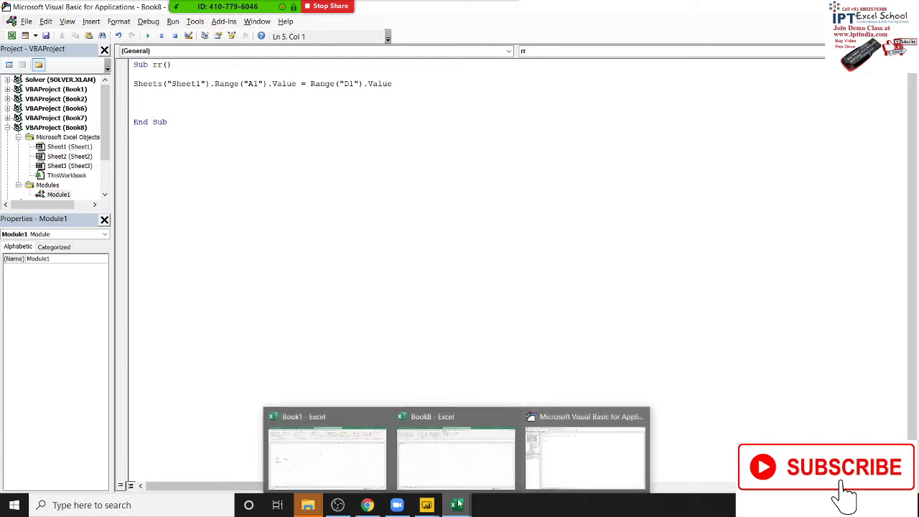
pyautogui.moveTo(454, 505)
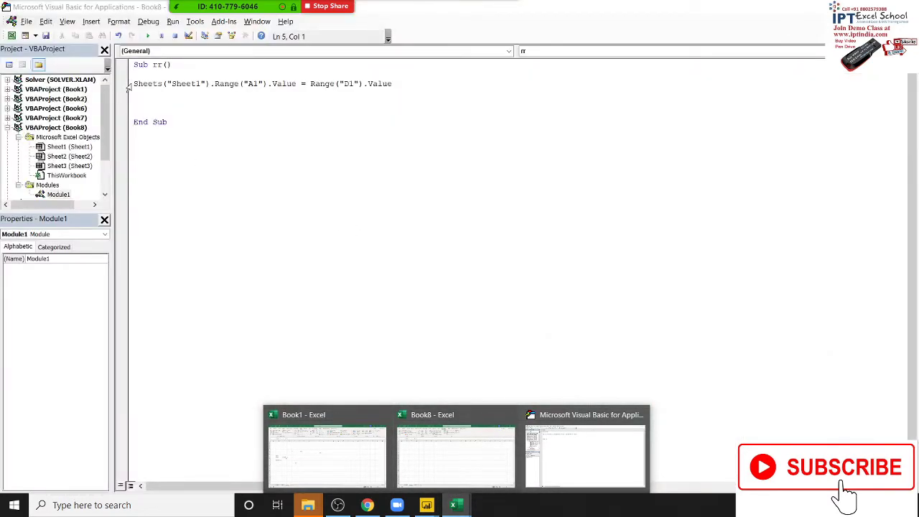
pyautogui.click(136, 83)
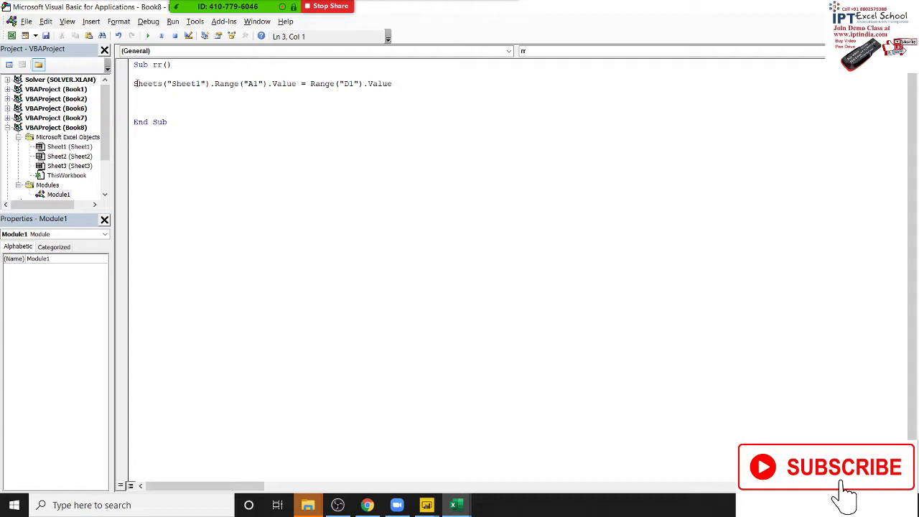
pyautogui.write('work')
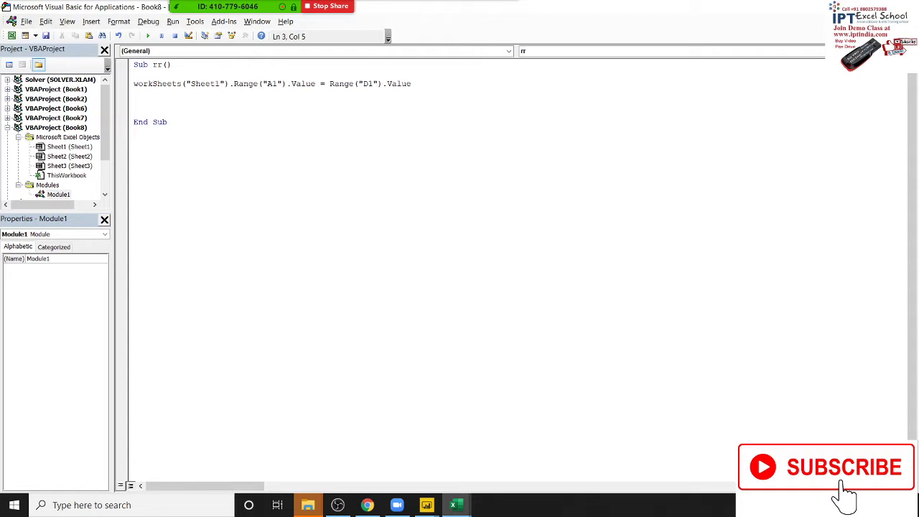
pyautogui.write('books')
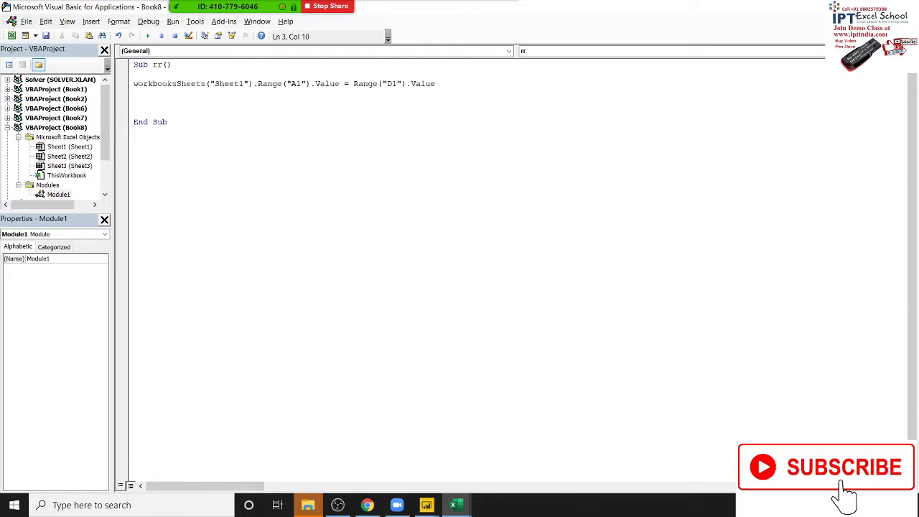
pyautogui.write('(')
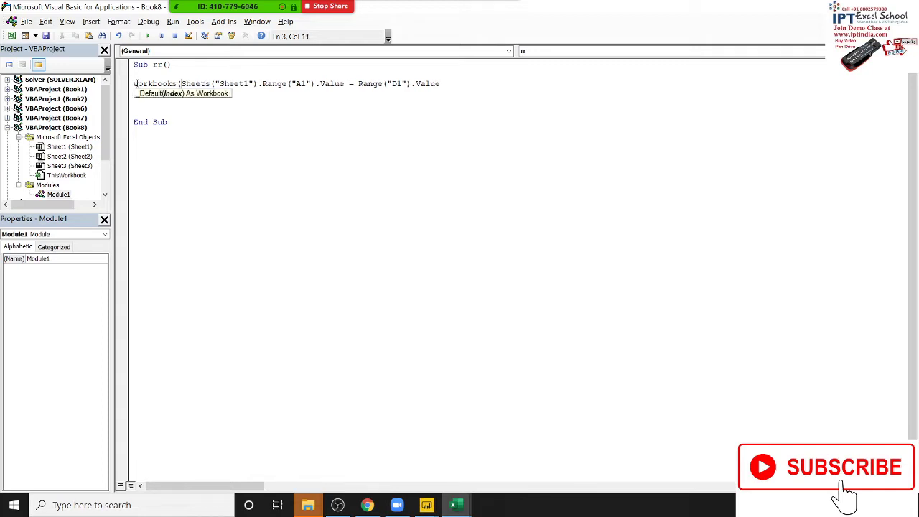
pyautogui.write('"c')
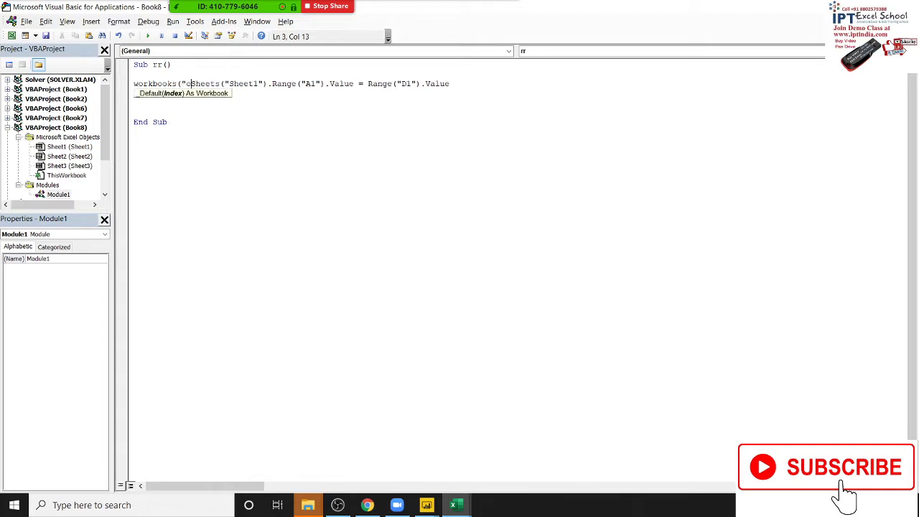
pyautogui.write('oo')
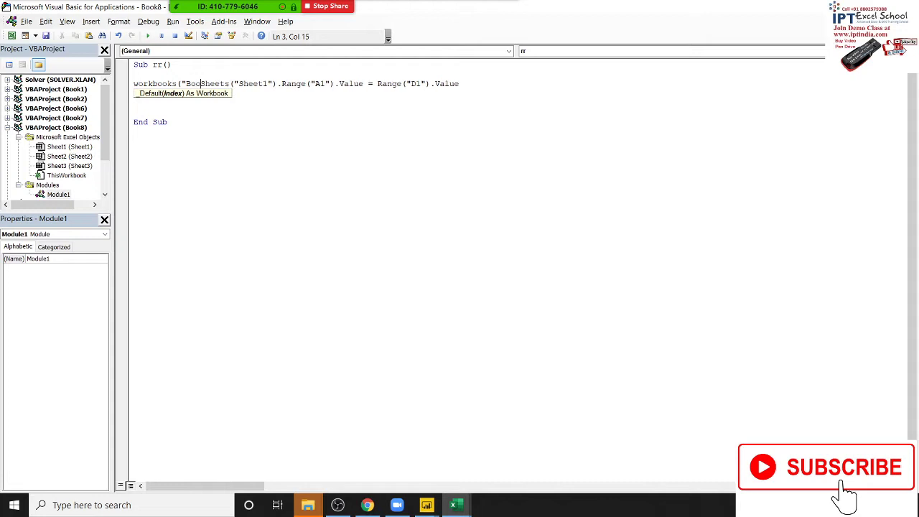
pyautogui.write('k1')
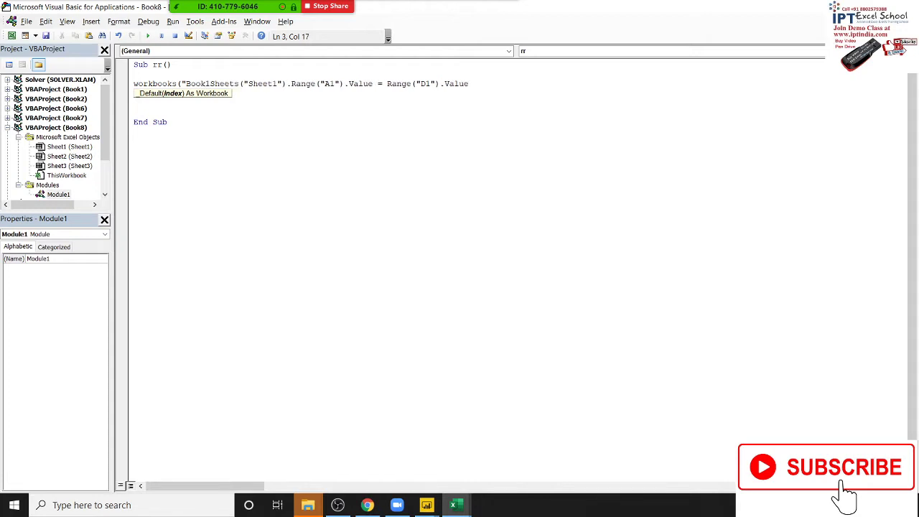
pyautogui.write('.xls')
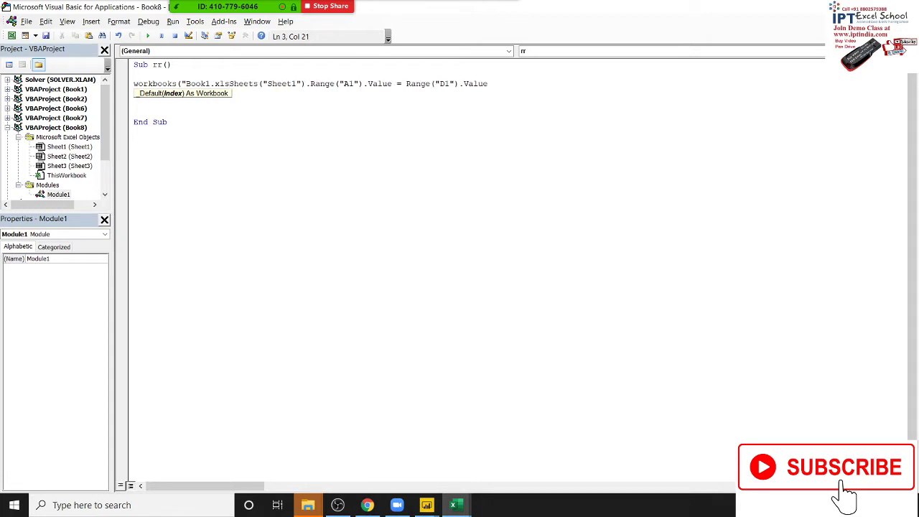
pyautogui.write('m')
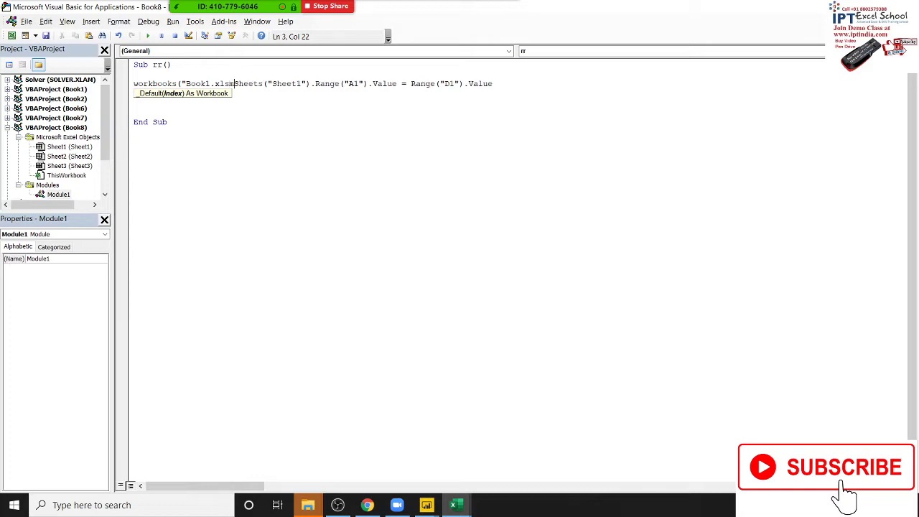
pyautogui.write('")')
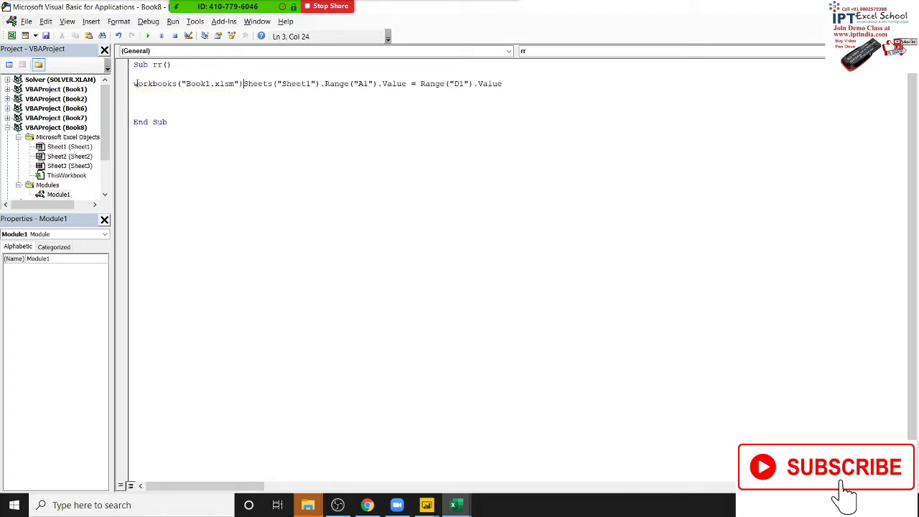
pyautogui.write('.')
pyautogui.press('Tab')
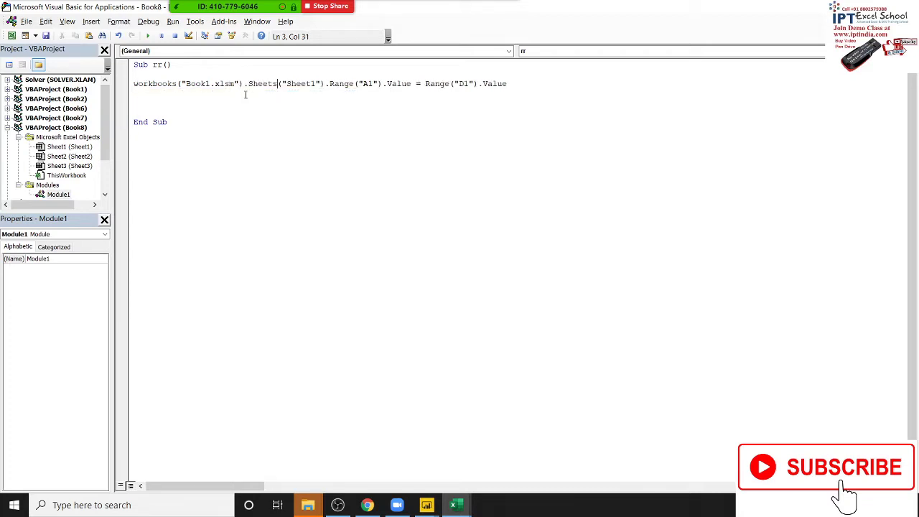
pyautogui.click(423, 100)
# Select and delete that qualified statement line from macro rr.
pyautogui.moveTo(420, 84); pyautogui.dragTo(429, 84)
pyautogui.click(133, 84)
pyautogui.moveTo(134, 84); pyautogui.dragTo(164, 100)
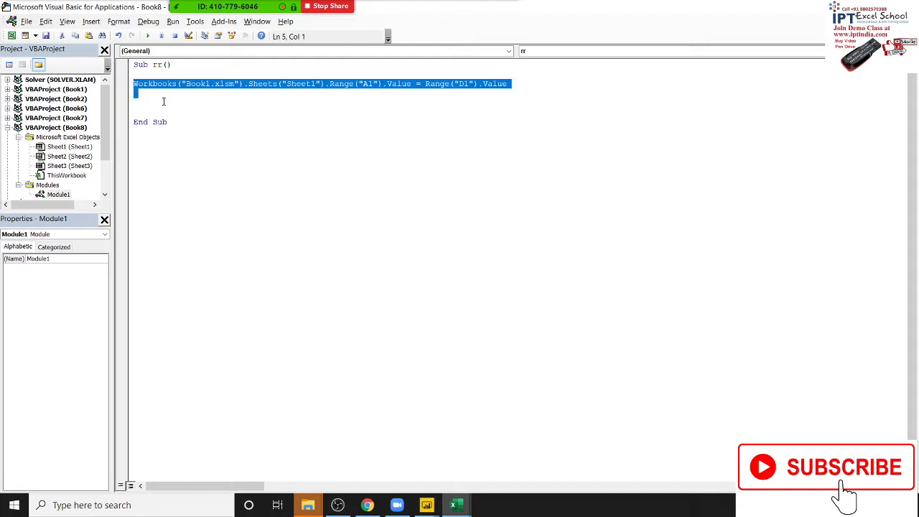
pyautogui.press('Delete')
# Rename the Sheet2 tab to Data.
pyautogui.hotkey('alt', 'F11')
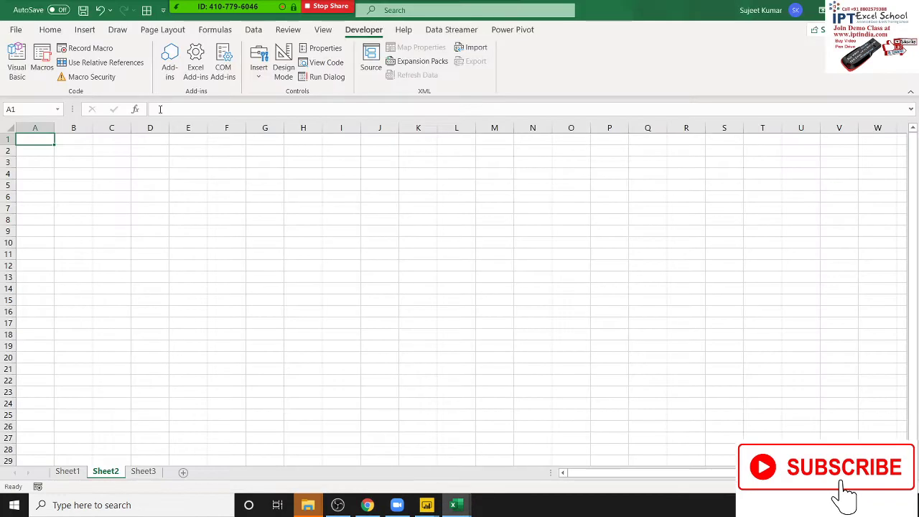
pyautogui.click(71, 471)
pyautogui.click(105, 474)
pyautogui.doubleClick(106, 473)
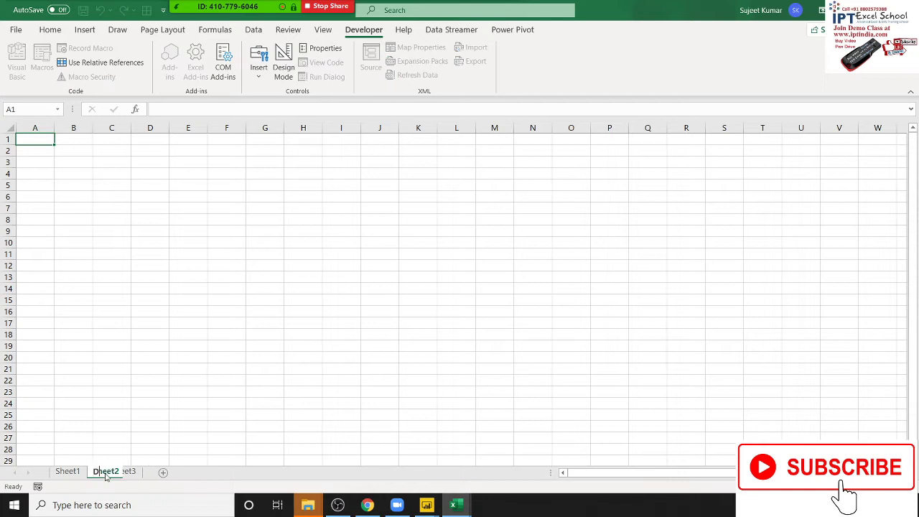
pyautogui.write('Data')
pyautogui.click(143, 314)
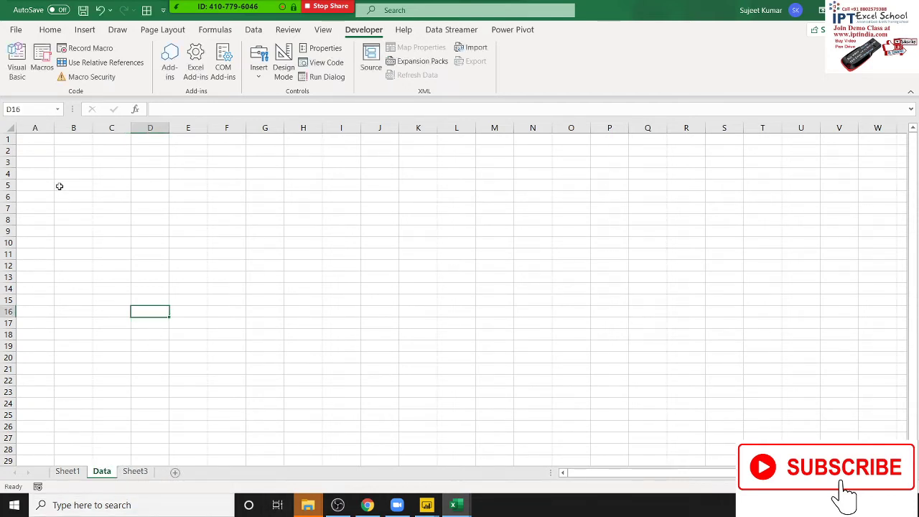
# Enter the headers ID, Date, Time, Name, City and Amt across A1:F1.
pyautogui.click(45, 144)
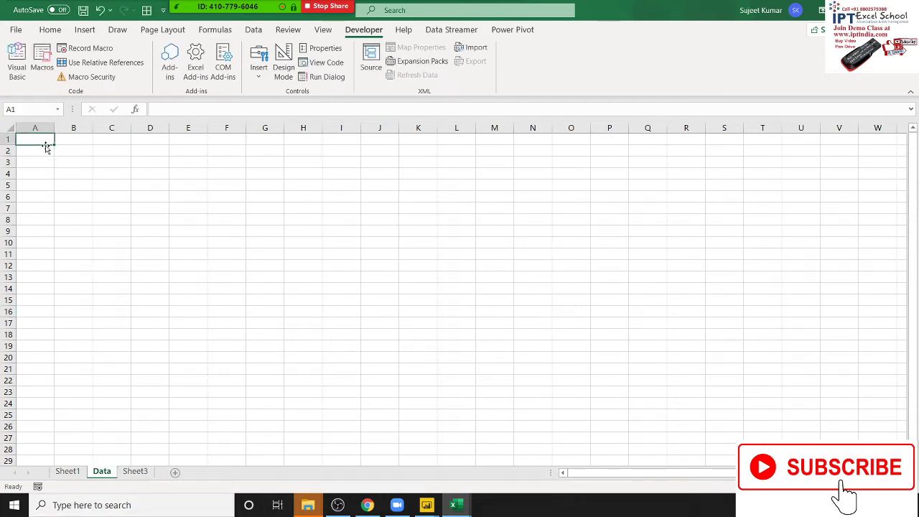
pyautogui.write('ID')
pyautogui.press('Tab')
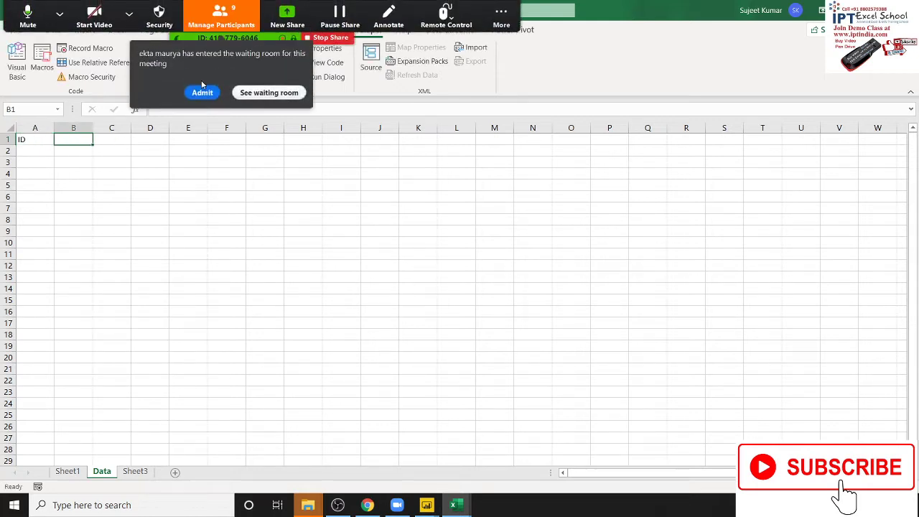
pyautogui.click(202, 92)
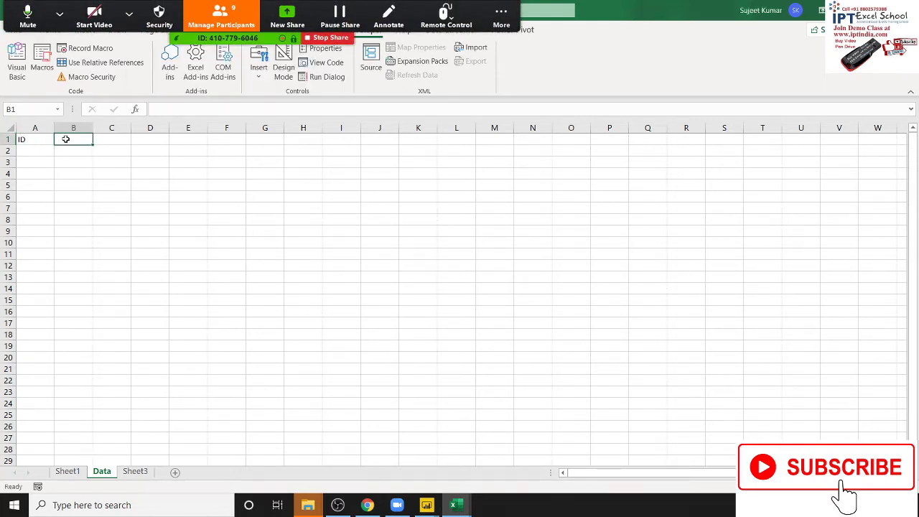
pyautogui.write('Date')
pyautogui.press('Tab')
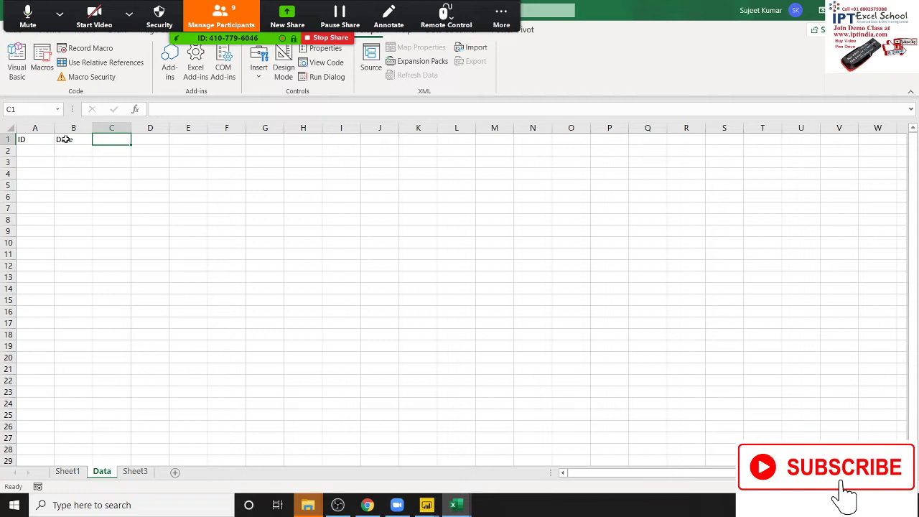
pyautogui.write('Time')
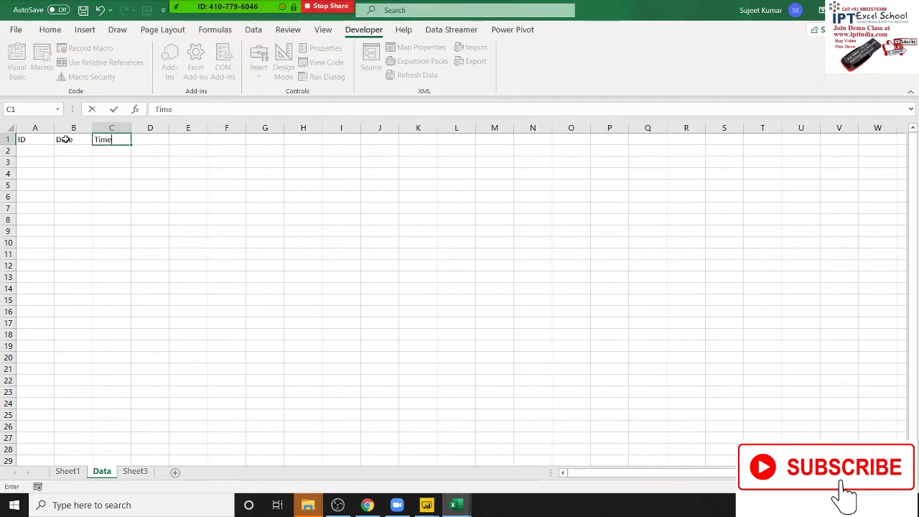
pyautogui.press('Tab')
pyautogui.write('N')
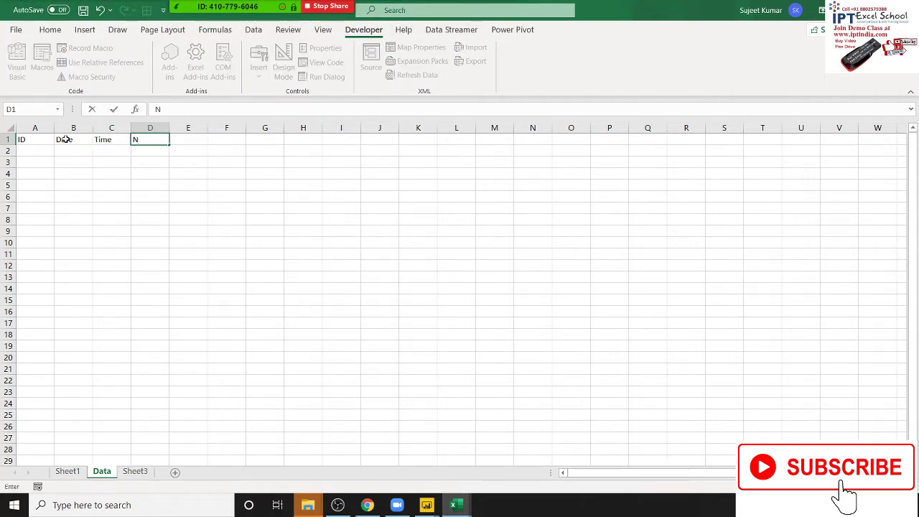
pyautogui.write('am')
pyautogui.write('e')
pyautogui.press('Tab')
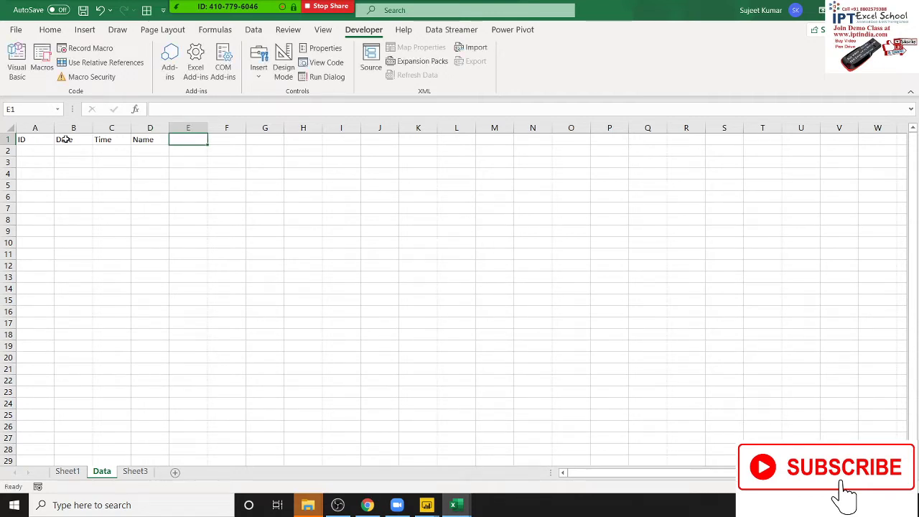
pyautogui.write('City')
pyautogui.press('Tab')
pyautogui.write('Am')
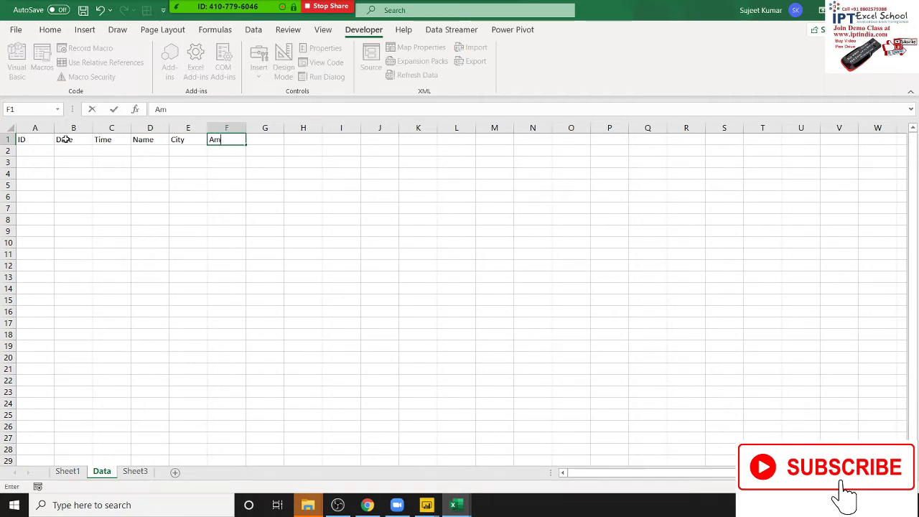
pyautogui.write('t')
pyautogui.click(220, 168)
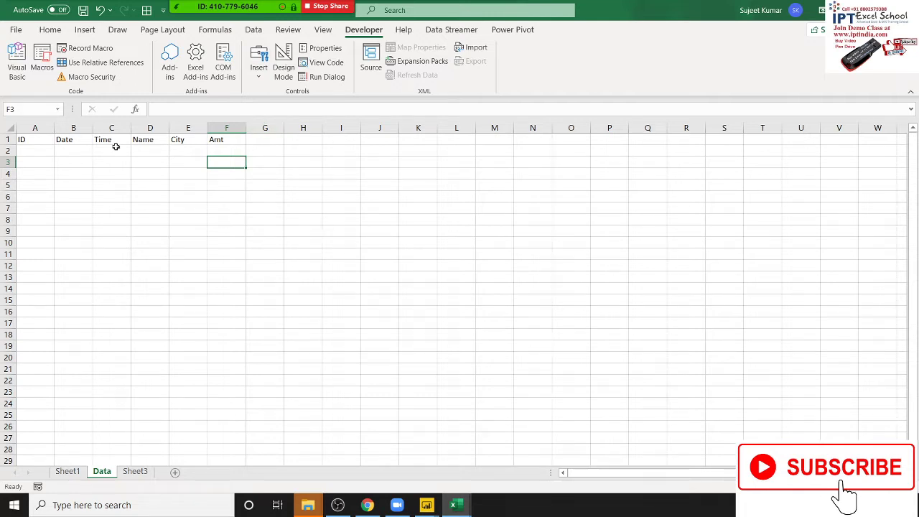
# Rename Sheet1 to Form and clear the 20 from cell D1.
pyautogui.click(79, 472)
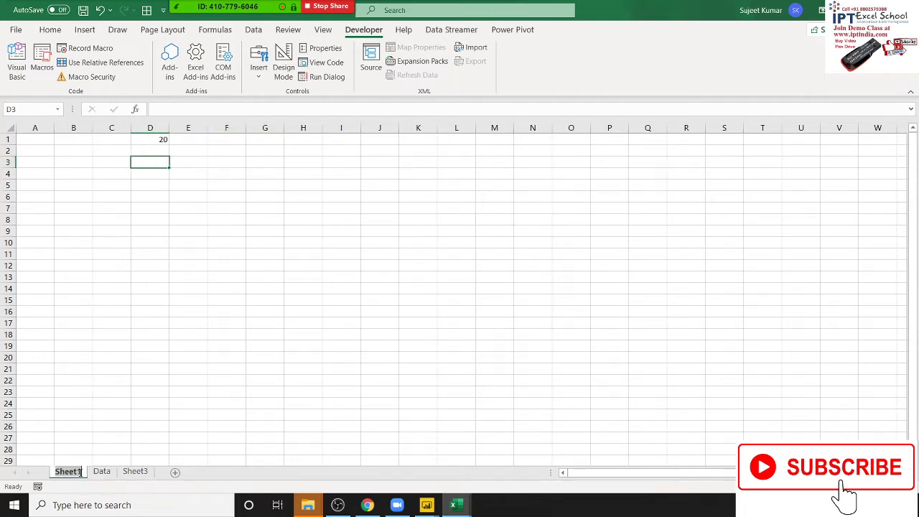
pyautogui.write('Form')
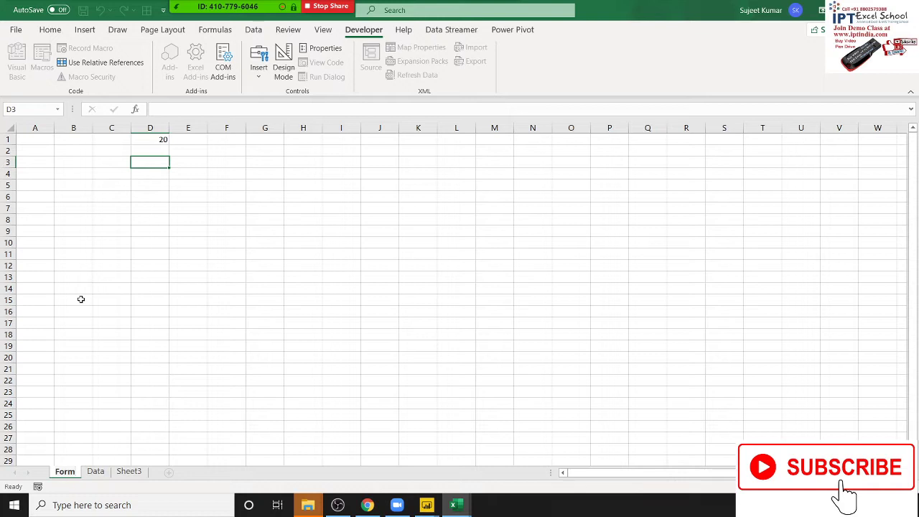
pyautogui.click(59, 310)
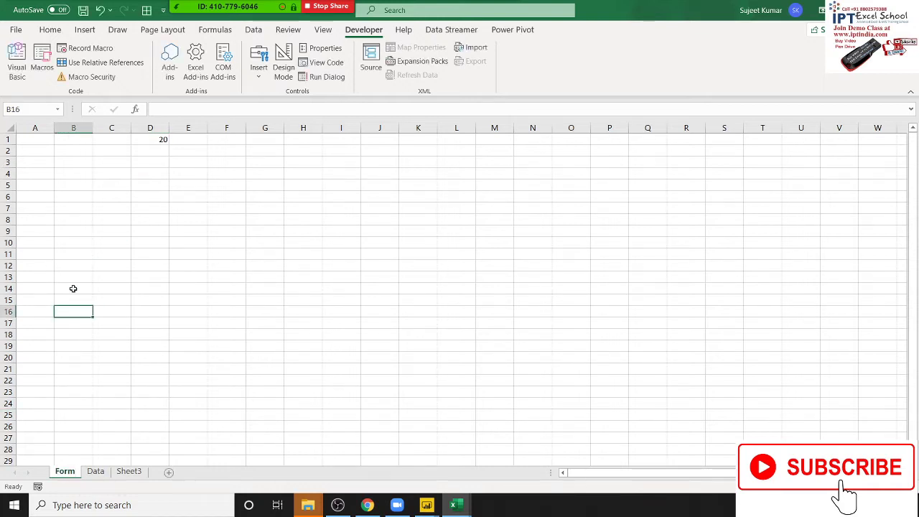
pyautogui.click(152, 138)
pyautogui.press('Delete')
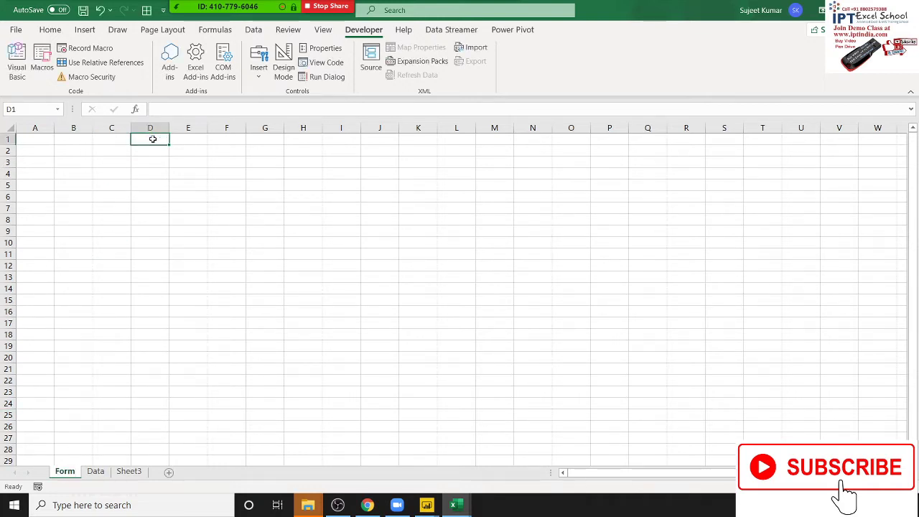
# Place the Name label in A3, after removing a first attempt in A1.
pyautogui.click(46, 141)
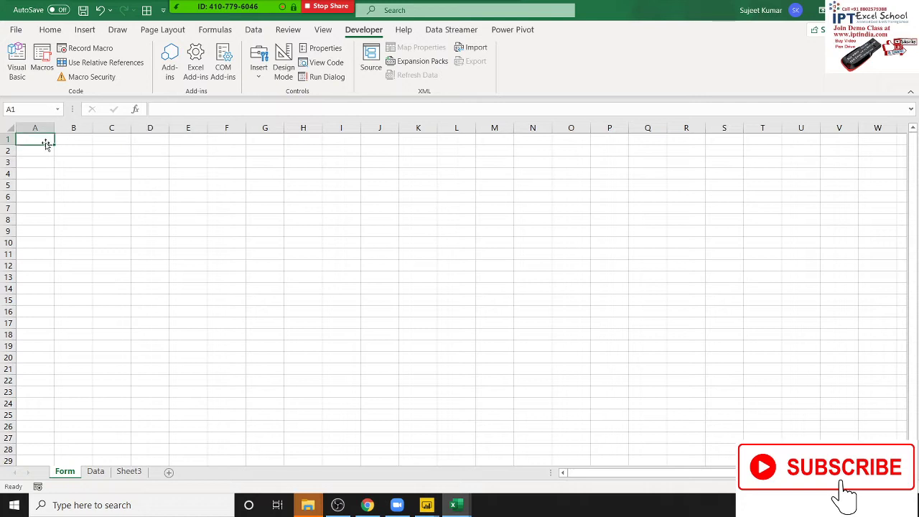
pyautogui.write('Name')
pyautogui.press('Return')
pyautogui.click(46, 142)
pyautogui.hotkey('ctrl', 'b')
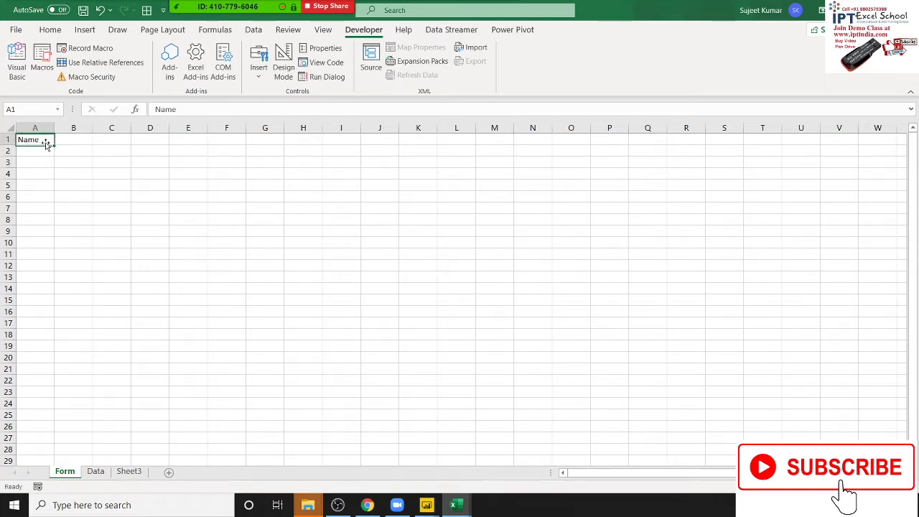
pyautogui.press('Delete')
pyautogui.press('Down')
pyautogui.press('Down')
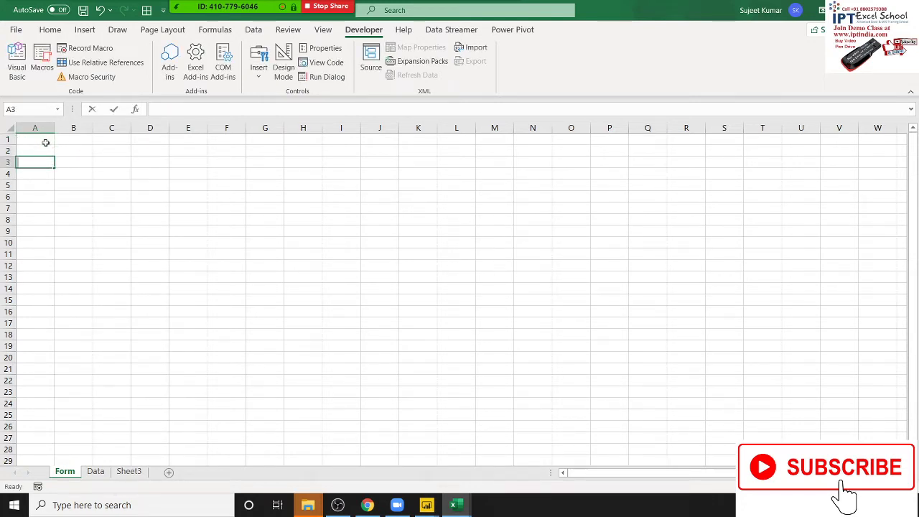
pyautogui.write('Name')
pyautogui.press('BackSpace')
pyautogui.press('BackSpace')
pyautogui.press('BackSpace')
pyautogui.write('am')
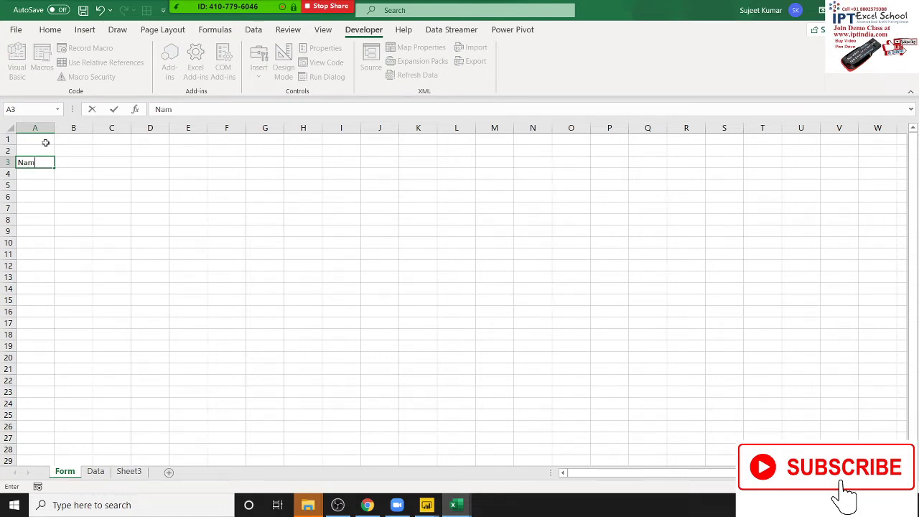
pyautogui.write('e')
pyautogui.press('Return')
pyautogui.press('Up')
pyautogui.press('F2')
pyautogui.press('Return')
# Add City in A6 and Amt in A10, and widen column B.
pyautogui.press('Down')
pyautogui.press('Down')
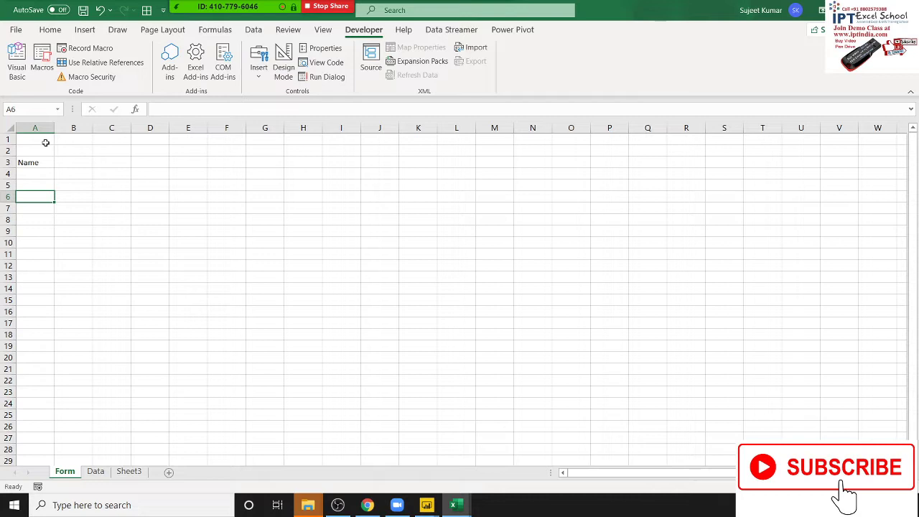
pyautogui.write('Ci')
pyautogui.press('Return')
pyautogui.press('Down')
pyautogui.press('Down')
pyautogui.press('Down')
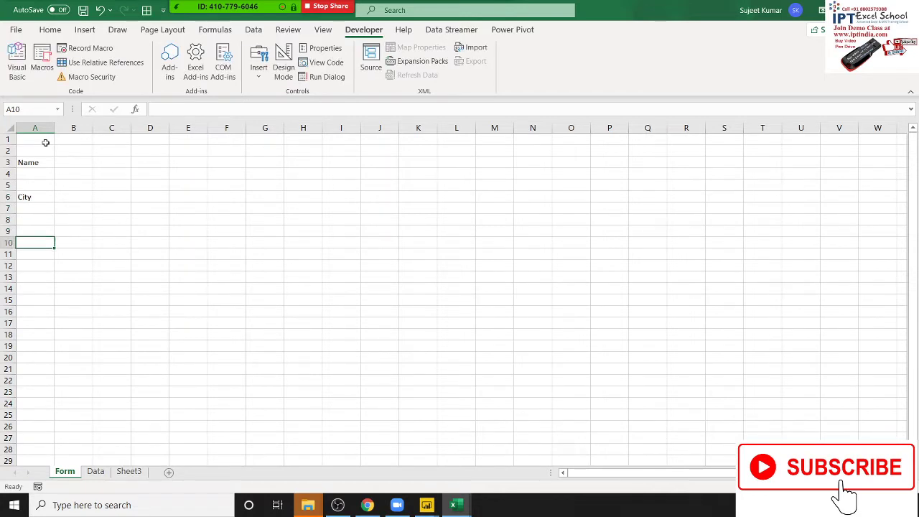
pyautogui.write('Mat')
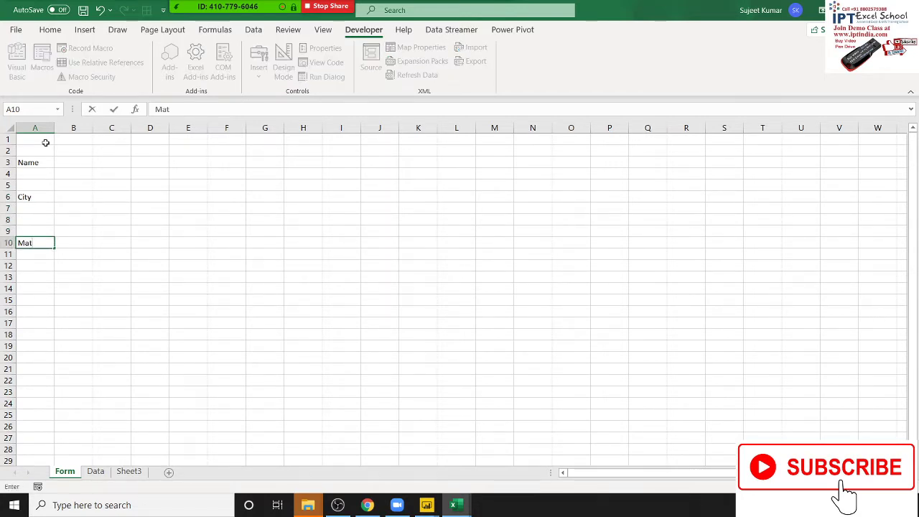
pyautogui.press('BackSpace')
pyautogui.press('BackSpace')
pyautogui.write('m')
pyautogui.write('t')
pyautogui.press('Return')
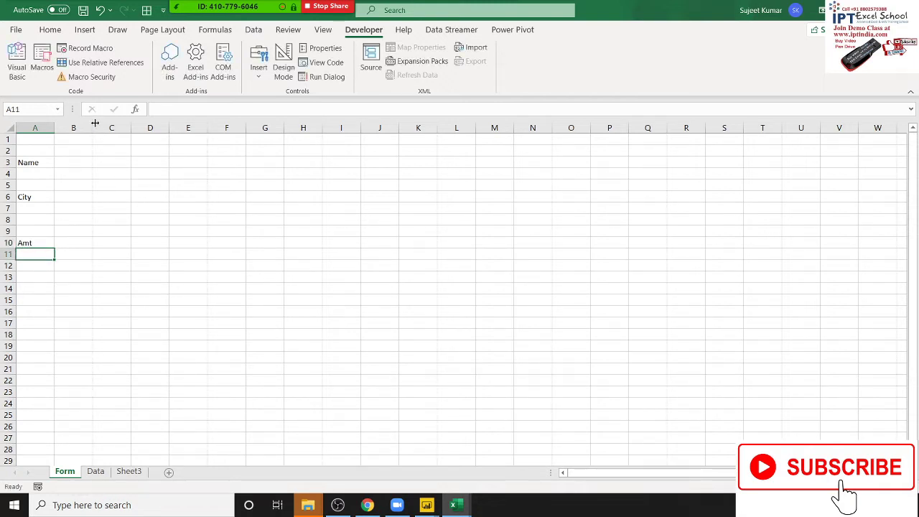
pyautogui.moveTo(93, 128); pyautogui.dragTo(209, 130)
# Fill the entry cells B3, B6 and B10 with yellow.
pyautogui.click(162, 158)
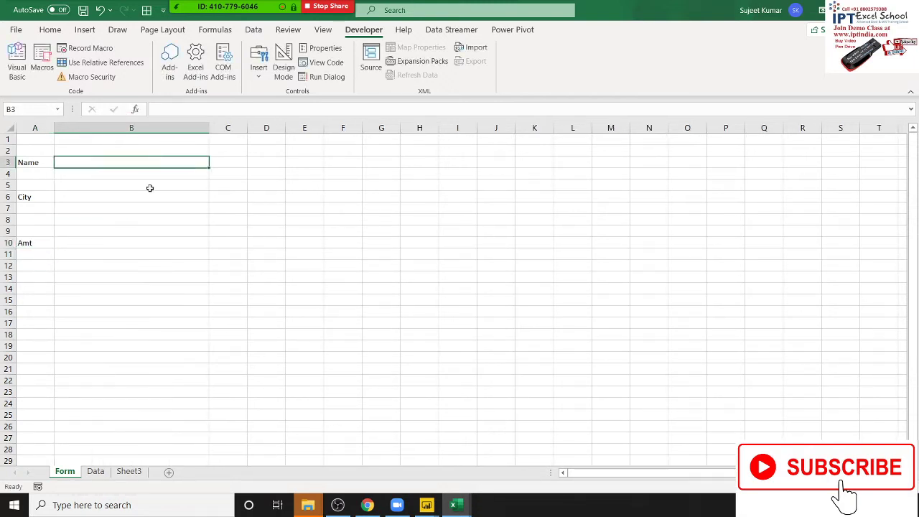
pyautogui.keyDown('ctrl'); pyautogui.click(146, 195); pyautogui.keyUp('ctrl')
pyautogui.keyDown('ctrl'); pyautogui.click(139, 242); pyautogui.keyUp('ctrl')
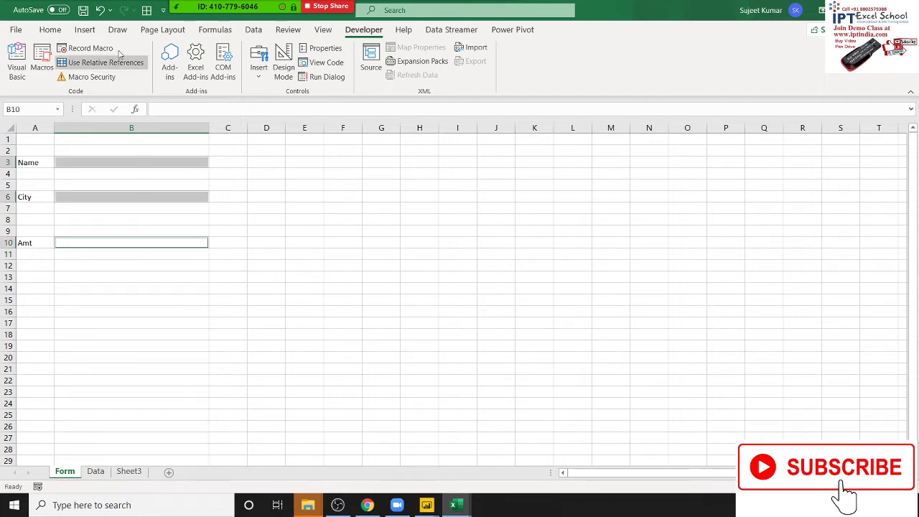
pyautogui.click(50, 29)
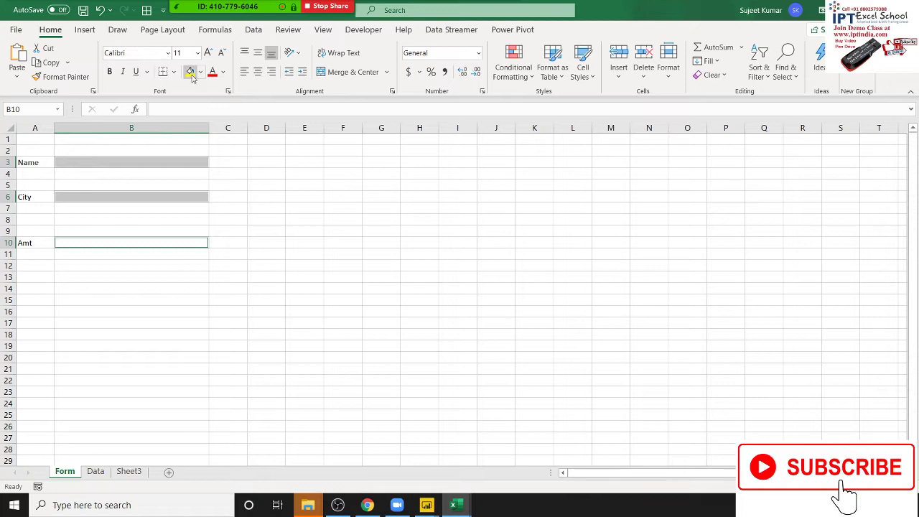
pyautogui.click(191, 72)
pyautogui.click(263, 196)
pyautogui.click(253, 272)
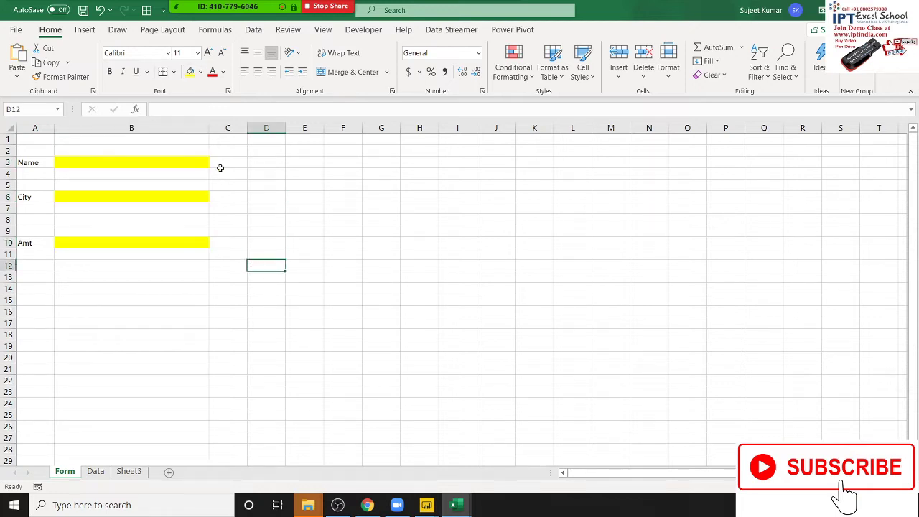
# Enter a sample name in B3, Delhi in B6 and 6526 in B10, then admit a meeting participant.
pyautogui.click(198, 163)
pyautogui.write('Puja')
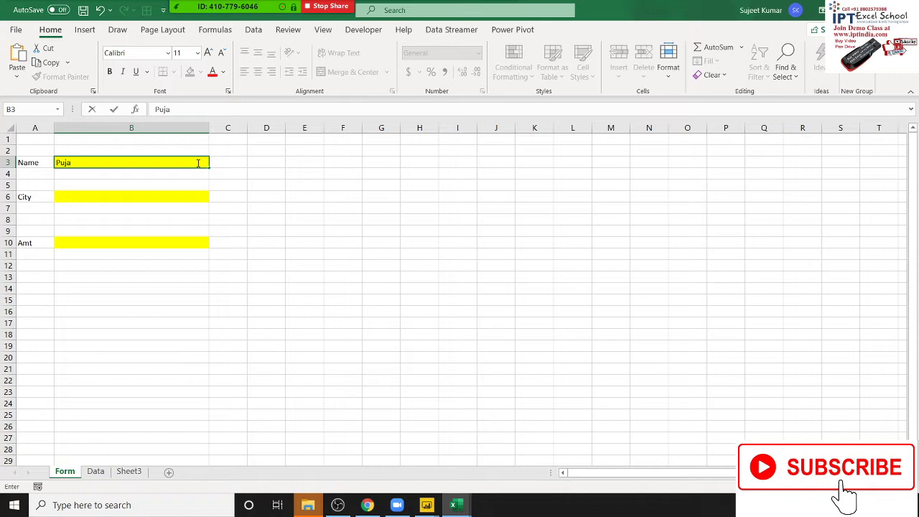
pyautogui.press('Return')
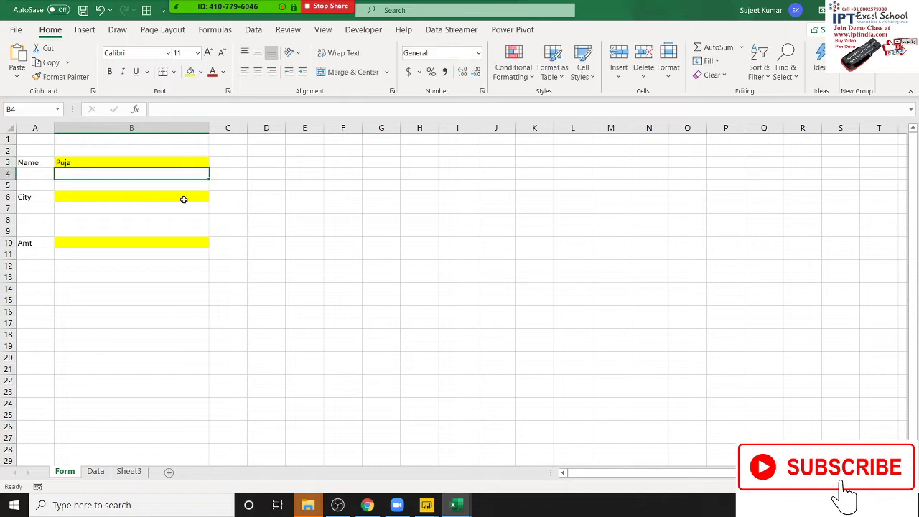
pyautogui.click(184, 206)
pyautogui.click(183, 195)
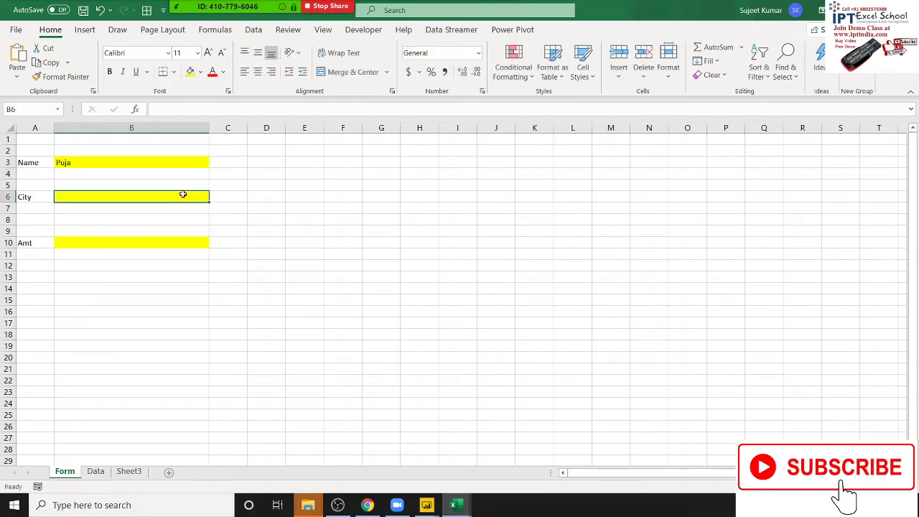
pyautogui.write('Delhi')
pyautogui.press('Return')
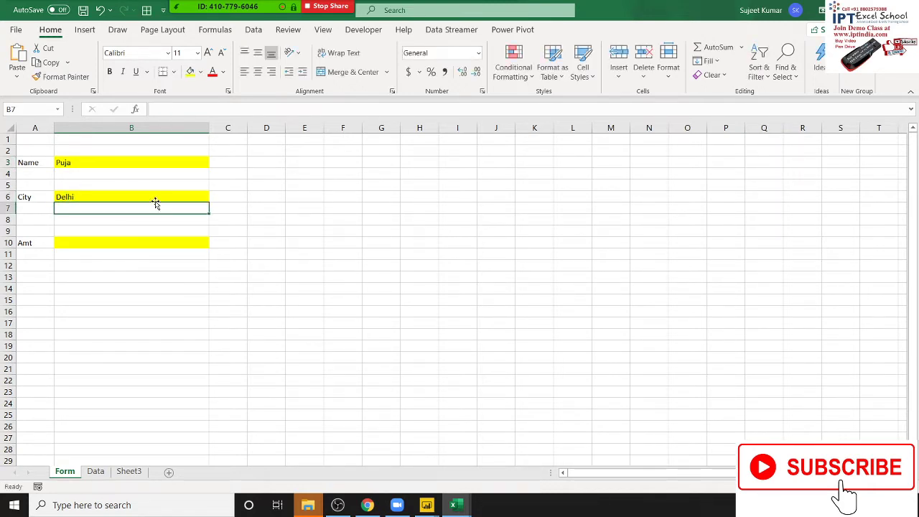
pyautogui.click(148, 240)
pyautogui.write('65')
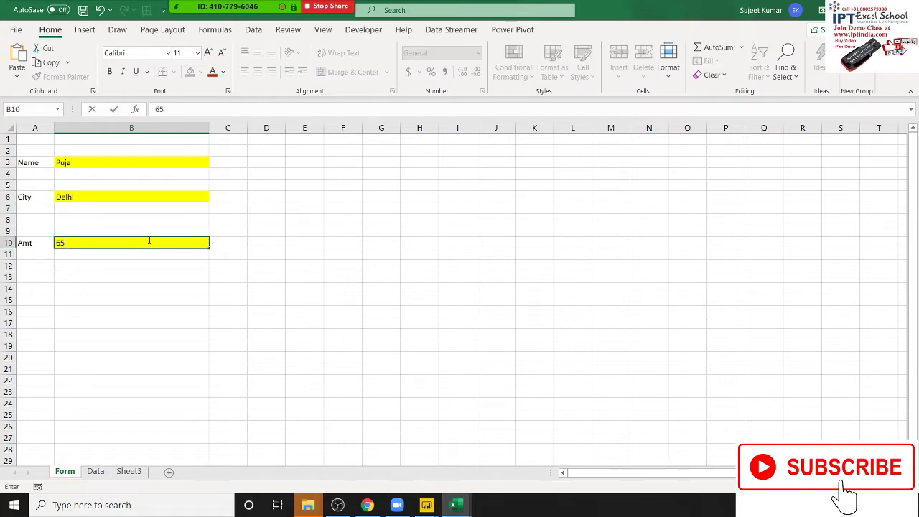
pyautogui.write('26')
pyautogui.press('Return')
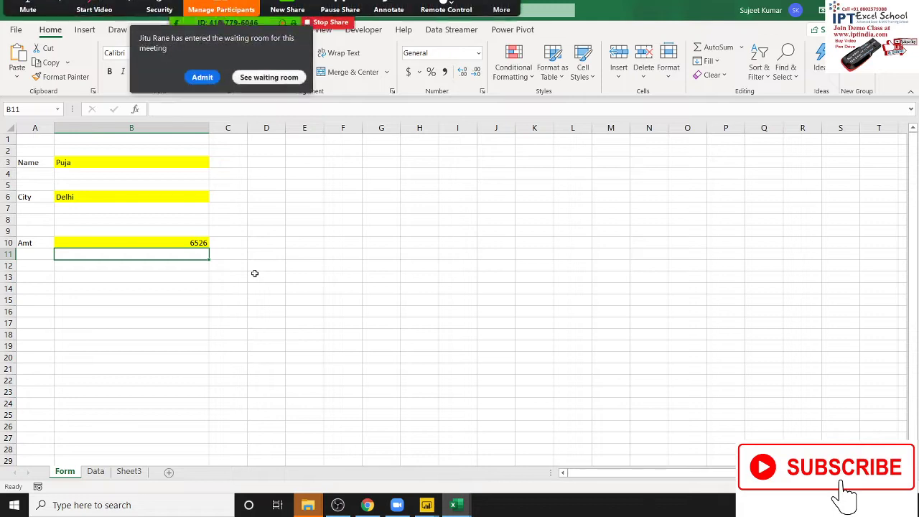
pyautogui.click(202, 99)
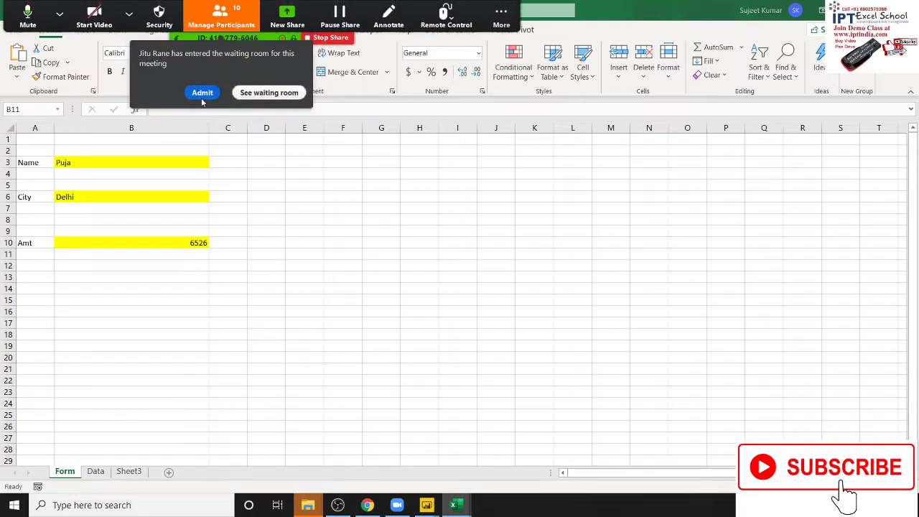
pyautogui.click(201, 102)
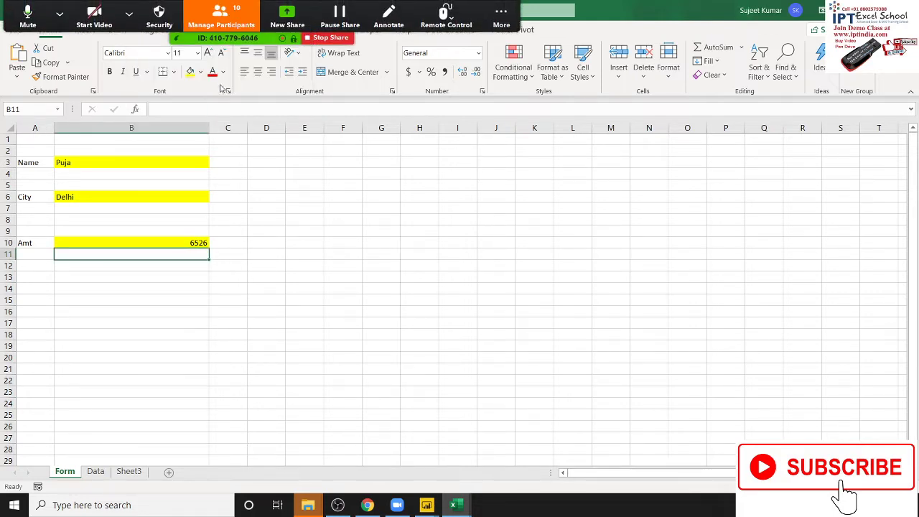
# Go to the Data sheet and inspect row 2 and the ID through City columns.
pyautogui.click(221, 18)
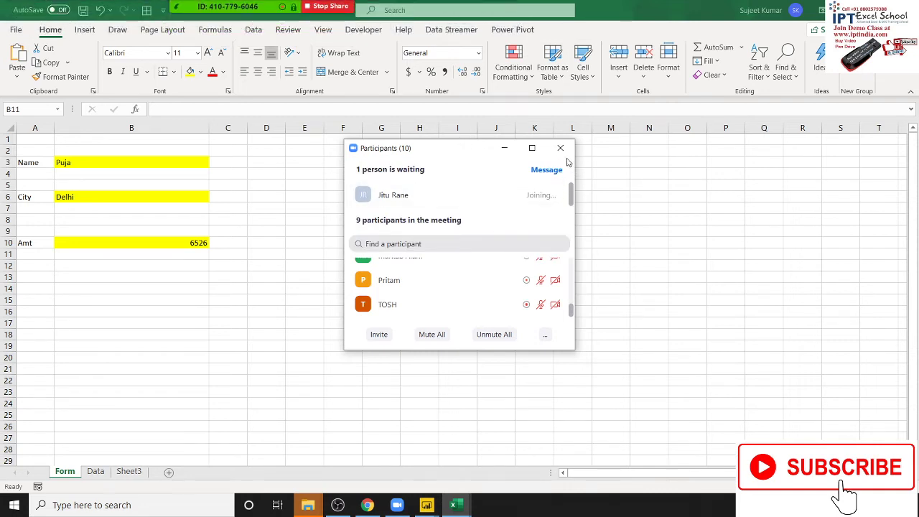
pyautogui.click(103, 472)
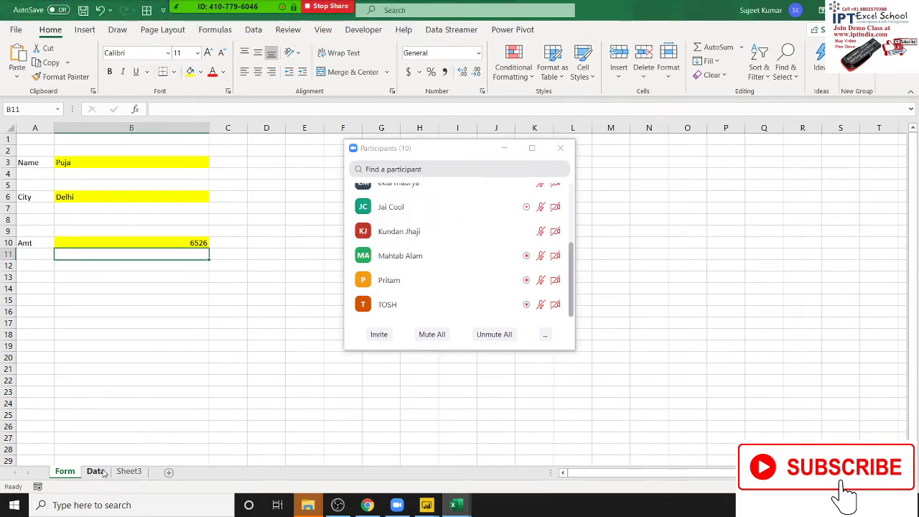
pyautogui.click(103, 472)
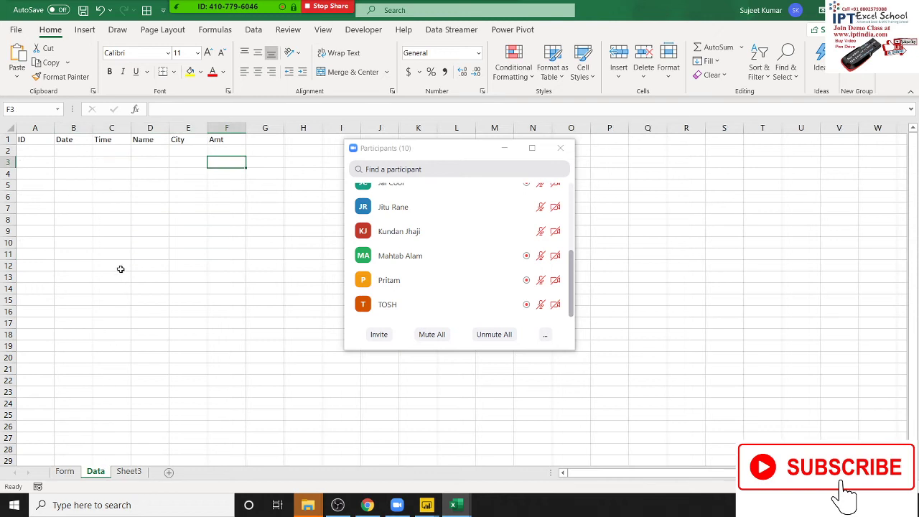
pyautogui.click(6, 150)
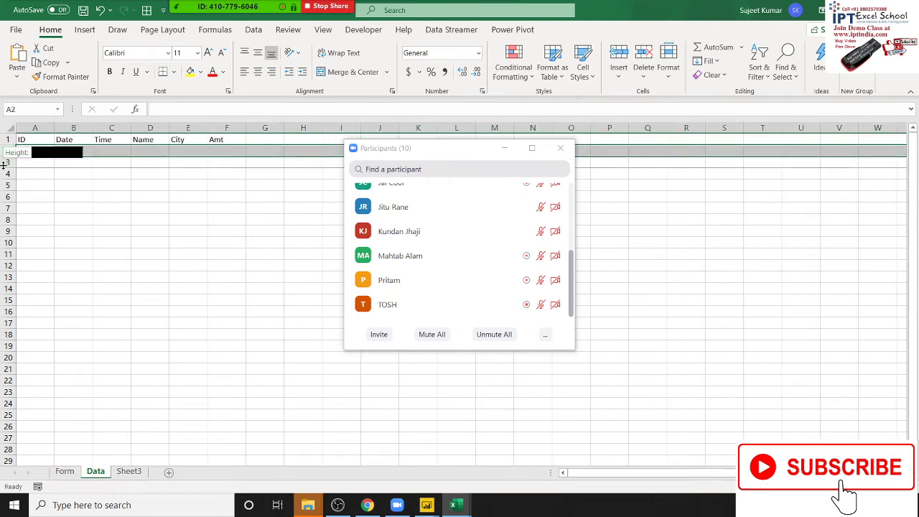
pyautogui.click(53, 180)
pyautogui.click(30, 127)
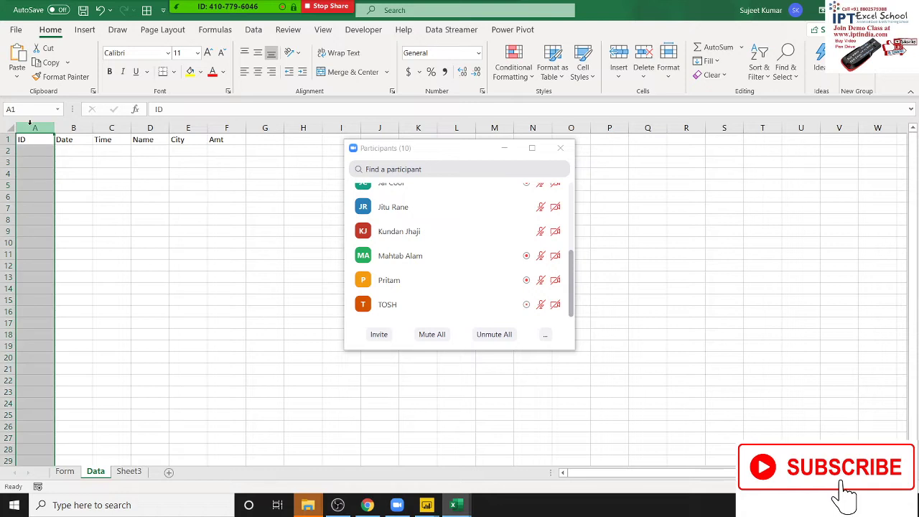
pyautogui.click(65, 157)
pyautogui.click(71, 128)
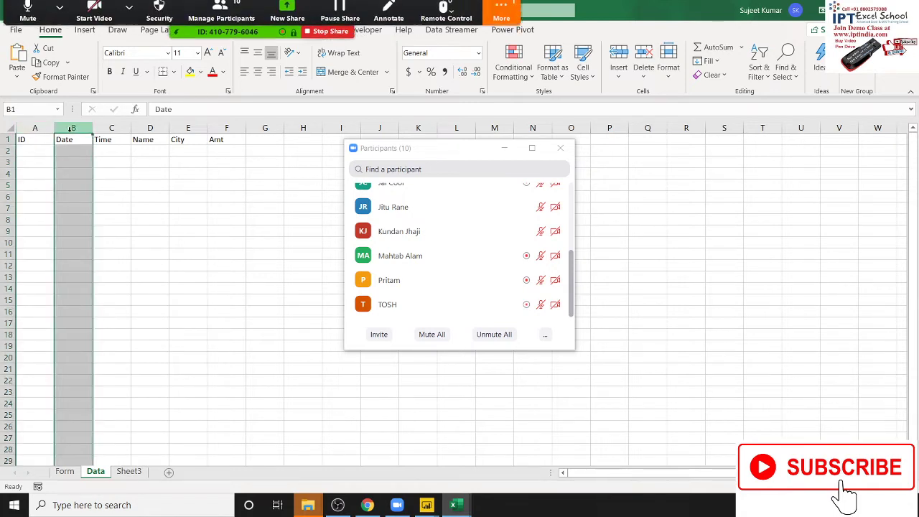
pyautogui.click(114, 129)
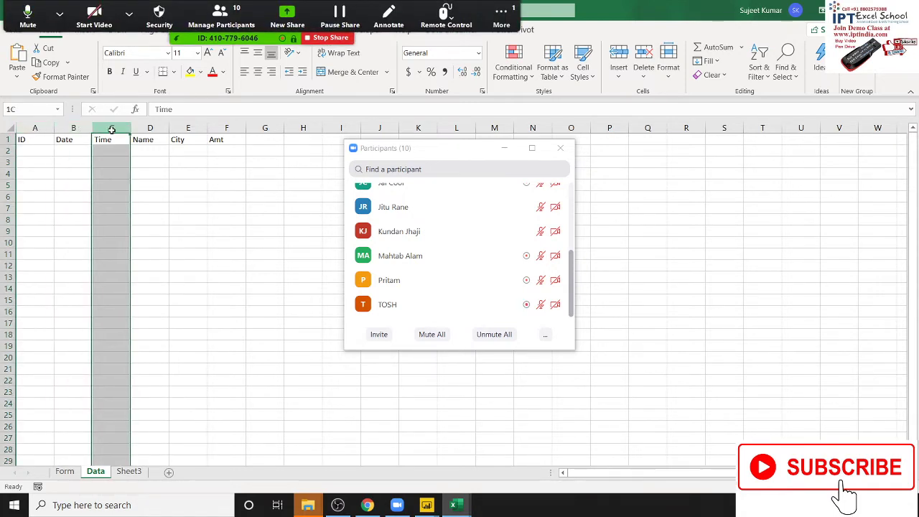
pyautogui.click(148, 129)
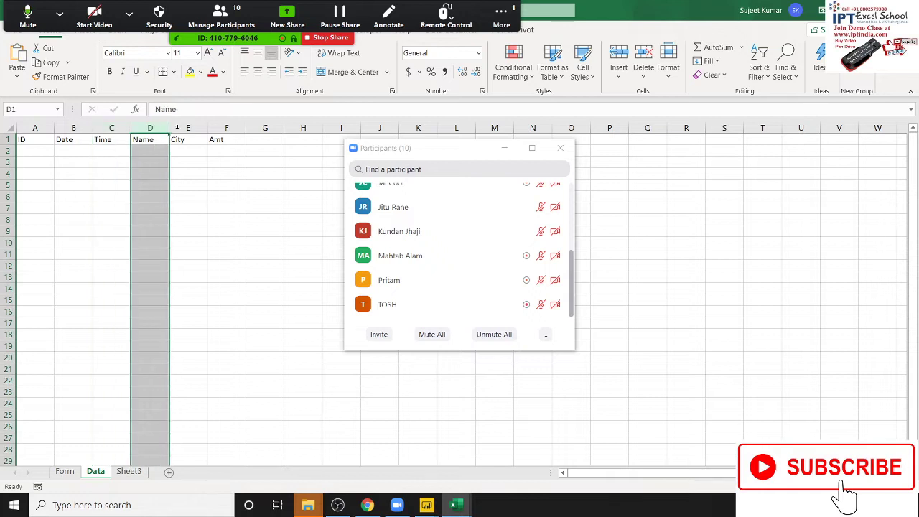
pyautogui.click(185, 129)
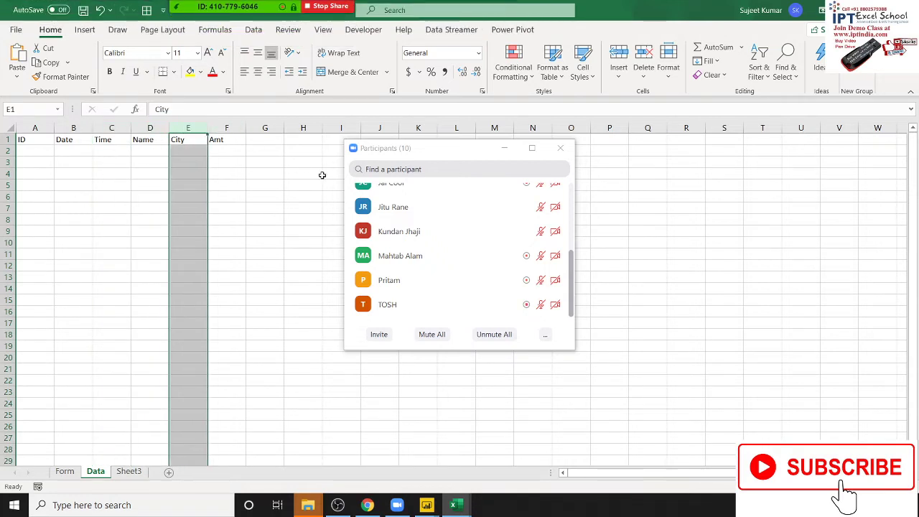
pyautogui.scroll(5, 565, 261)
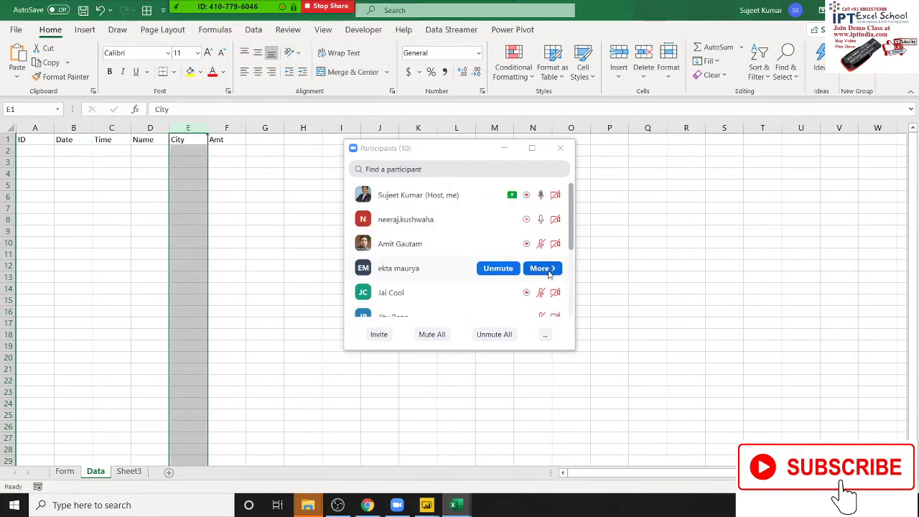
pyautogui.click(65, 471)
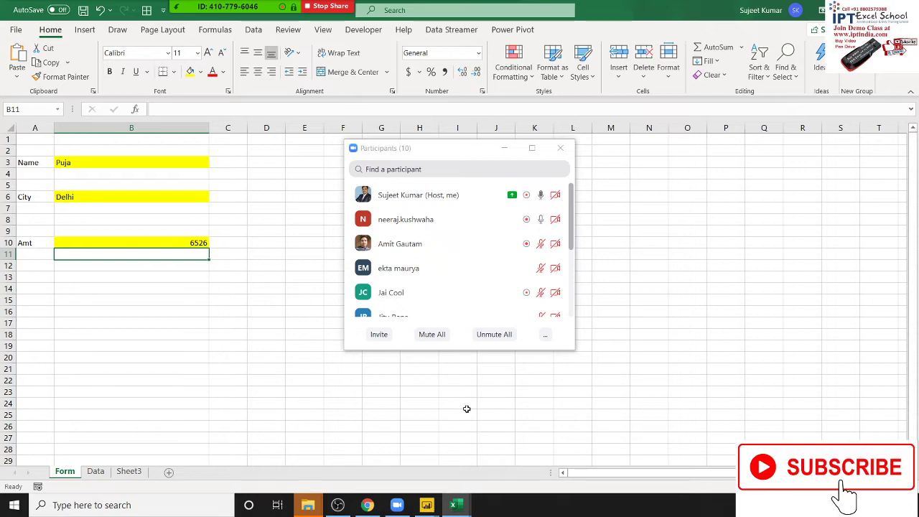
pyautogui.scroll(-3, 535, 287)
pyautogui.scroll(-1, 501, 381)
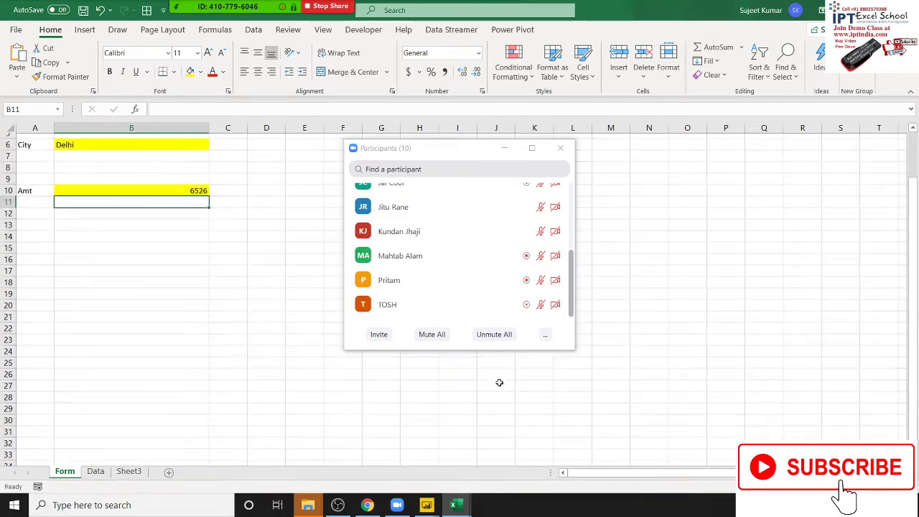
pyautogui.scroll(1, 499, 381)
pyautogui.scroll(5, 503, 302)
pyautogui.scroll(-3, 503, 298)
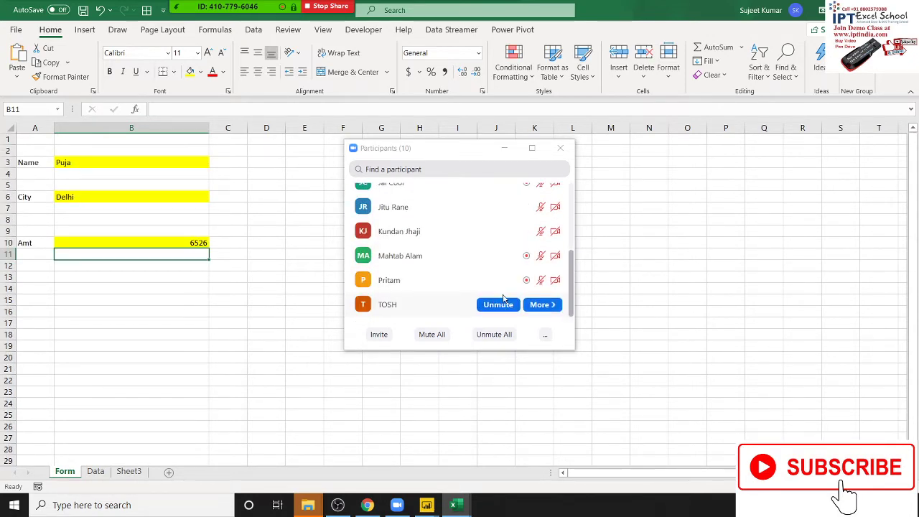
pyautogui.scroll(5, 503, 298)
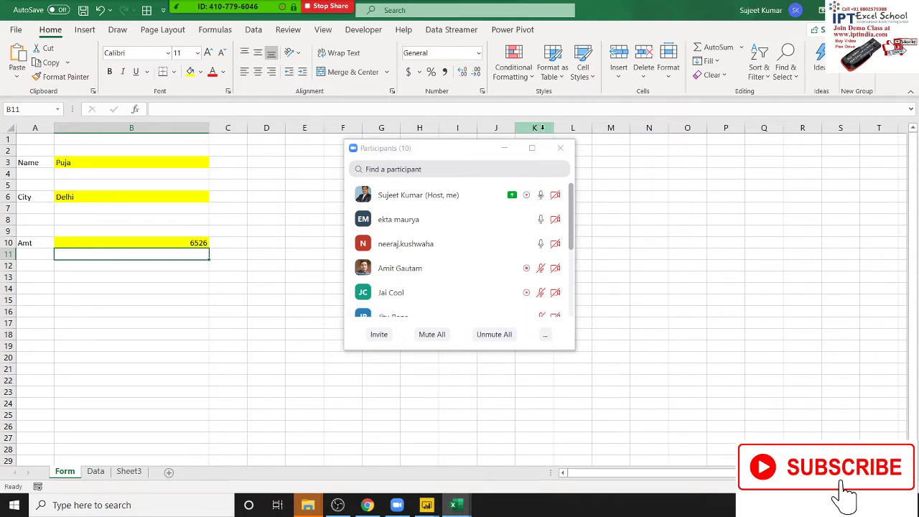
pyautogui.click(571, 221)
pyautogui.scroll(-5, 571, 229)
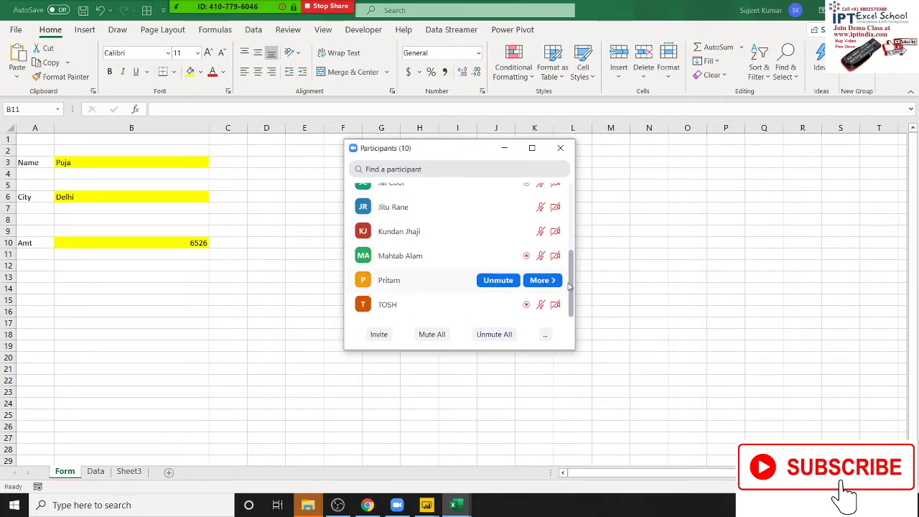
pyautogui.scroll(4, 572, 237)
pyautogui.scroll(1, 581, 212)
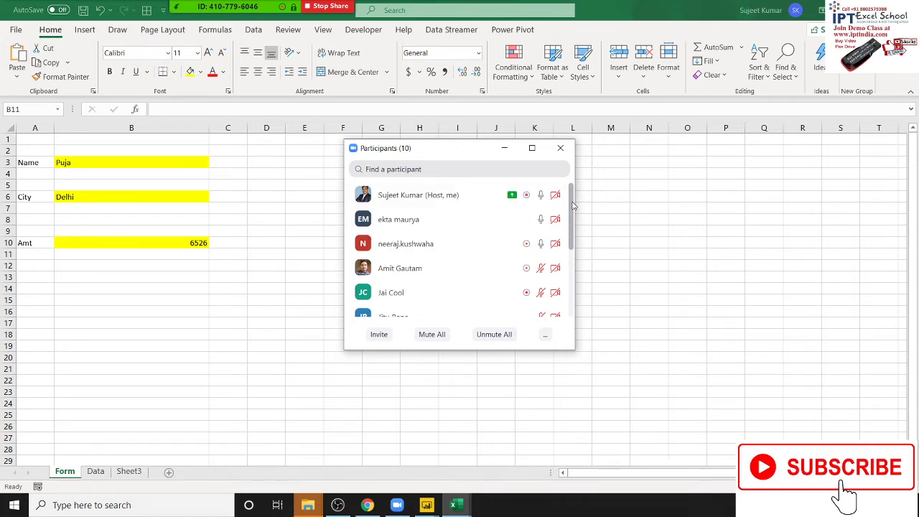
pyautogui.scroll(-1, 573, 219)
pyautogui.scroll(-1, 575, 218)
pyautogui.scroll(-2, 575, 218)
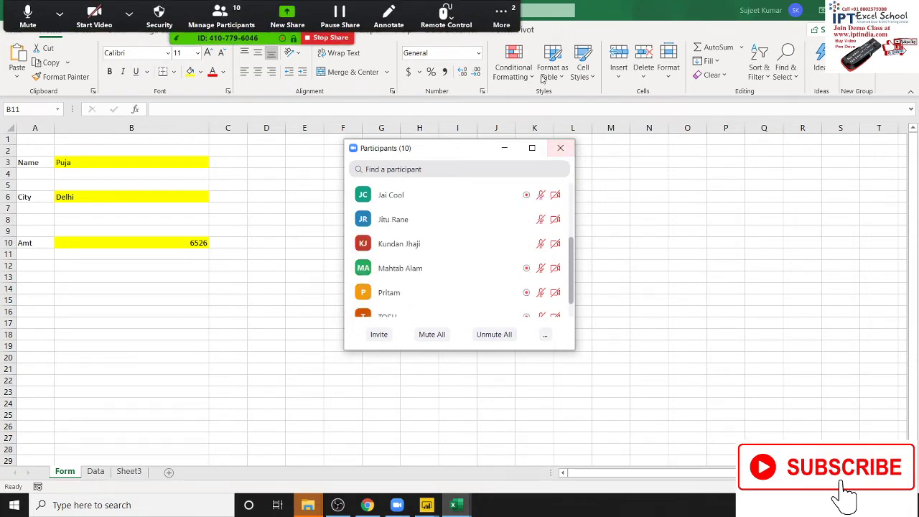
pyautogui.click(511, 12)
pyautogui.click(527, 45)
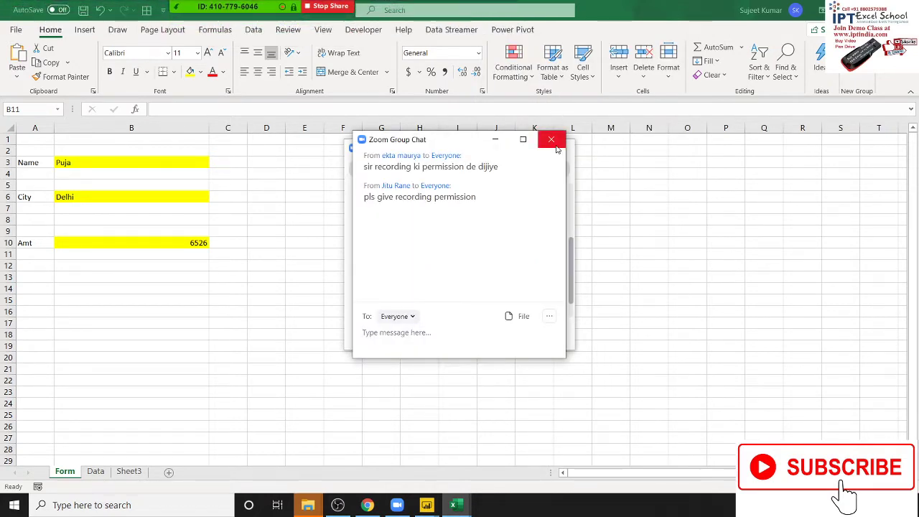
pyautogui.click(551, 140)
pyautogui.click(561, 150)
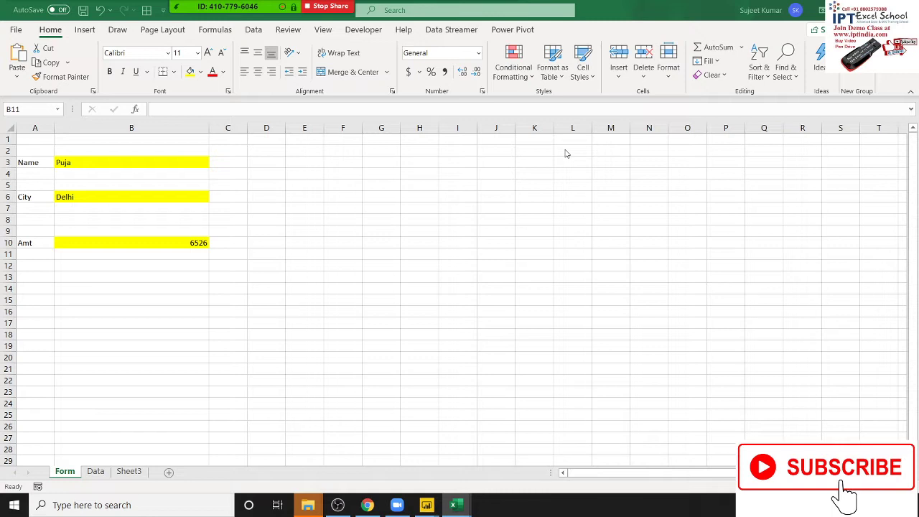
# Rename the macro rr to Send and add a blank line inside it.
pyautogui.click(219, 267)
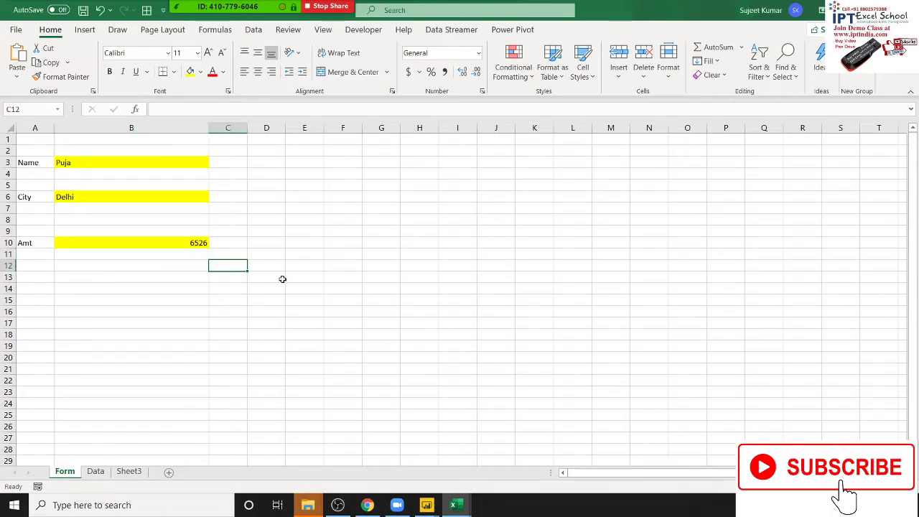
pyautogui.click(363, 29)
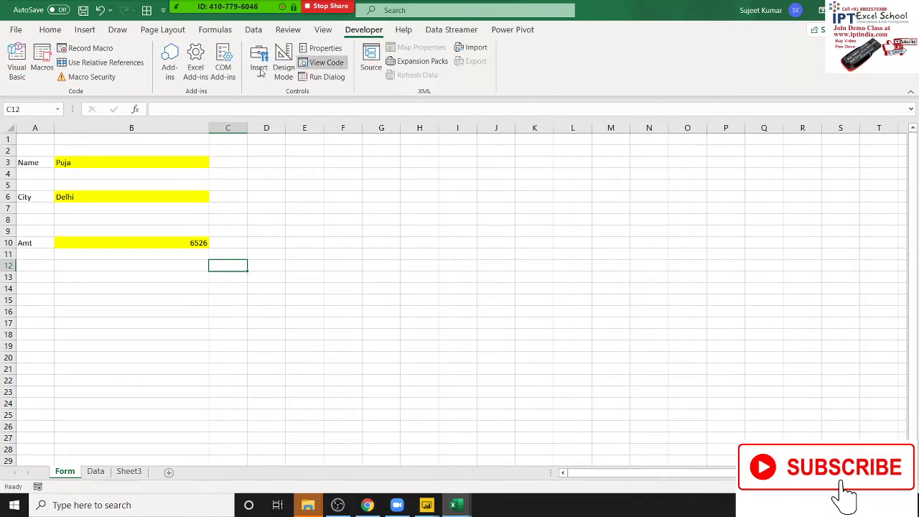
pyautogui.click(16, 63)
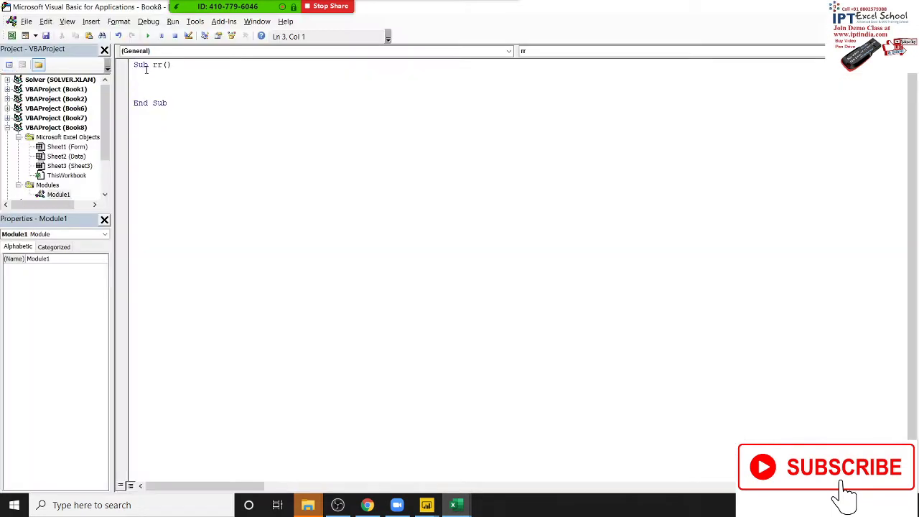
pyautogui.doubleClick(159, 64)
pyautogui.write('Se')
pyautogui.write('nd')
pyautogui.click(159, 77)
pyautogui.press('Return')
# Enter the next-ID formula =MAX(A:A)+1 in cell H4 of the Data sheet.
pyautogui.hotkey('alt', 'F11')
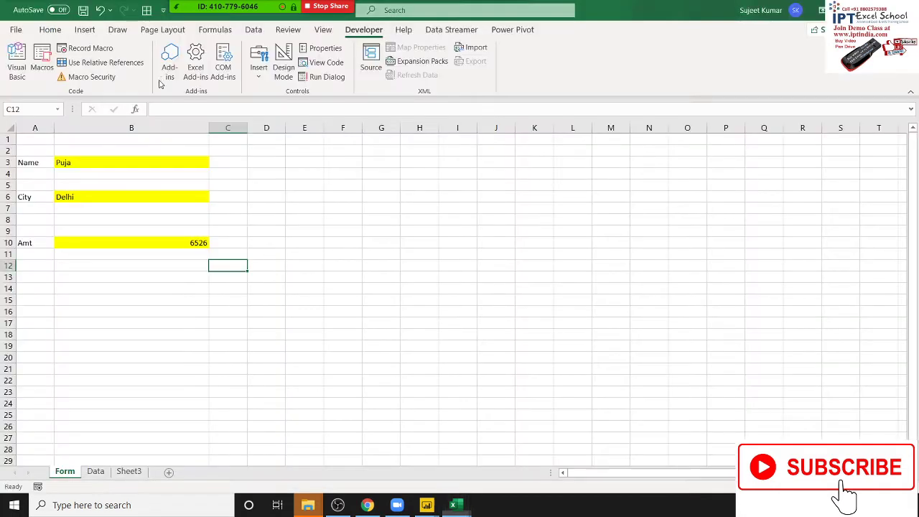
pyautogui.click(98, 472)
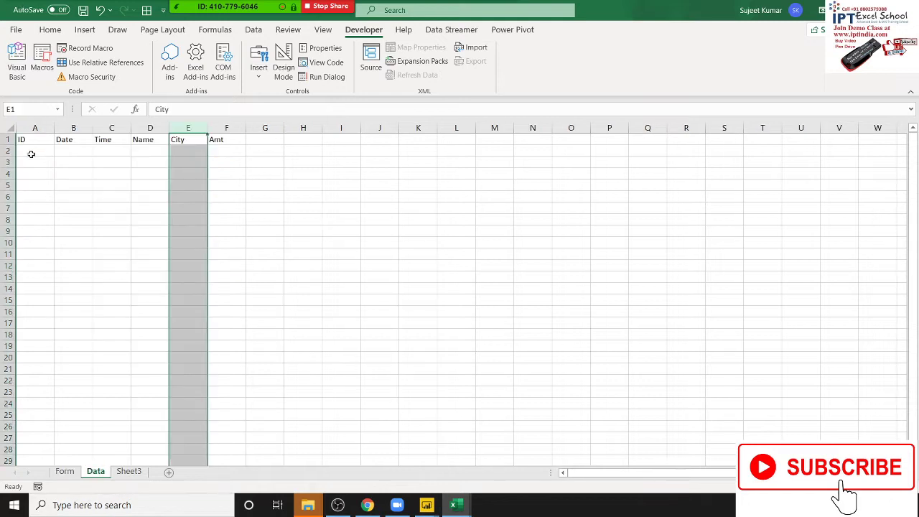
pyautogui.click(303, 172)
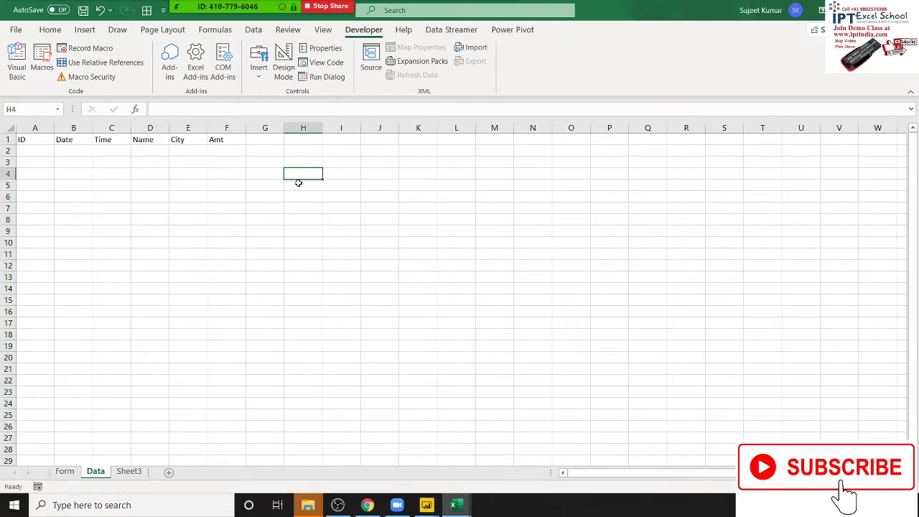
pyautogui.write('=am')
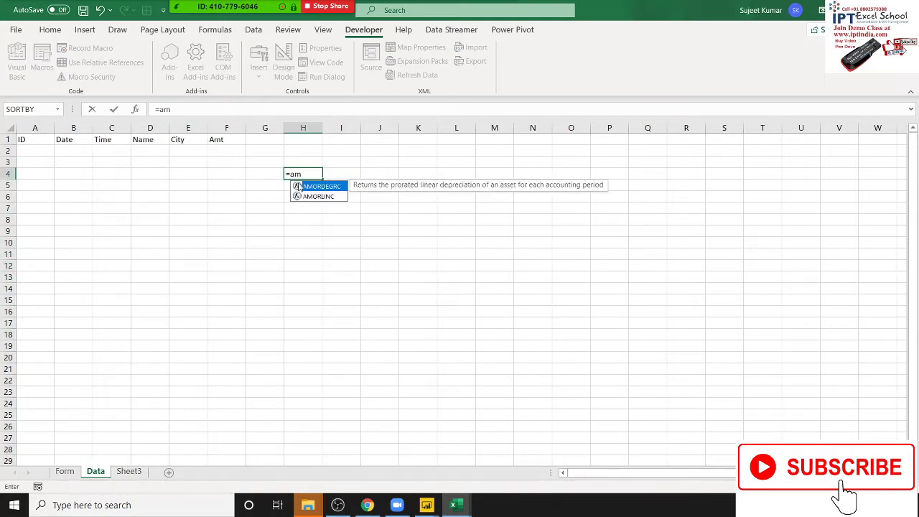
pyautogui.press('BackSpace')
pyautogui.press('BackSpace')
pyautogui.write('ma')
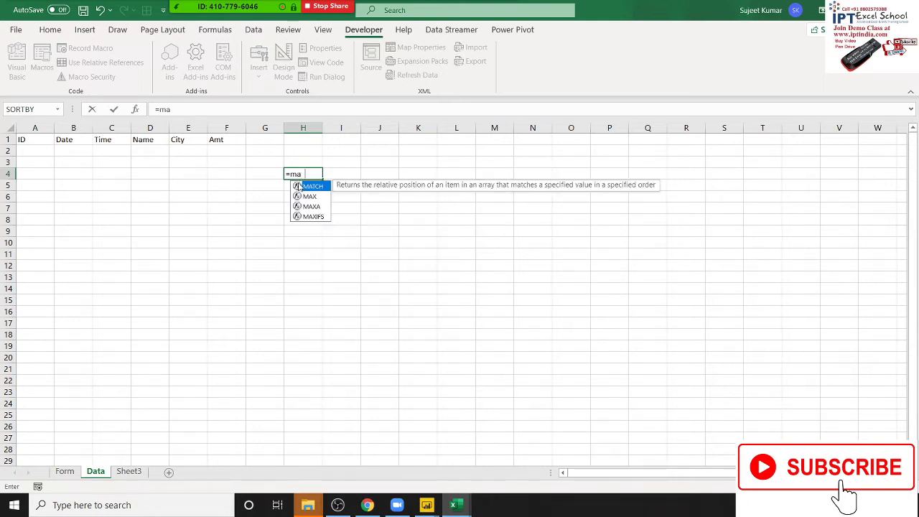
pyautogui.write('x')
pyautogui.press('Tab')
pyautogui.click(46, 133)
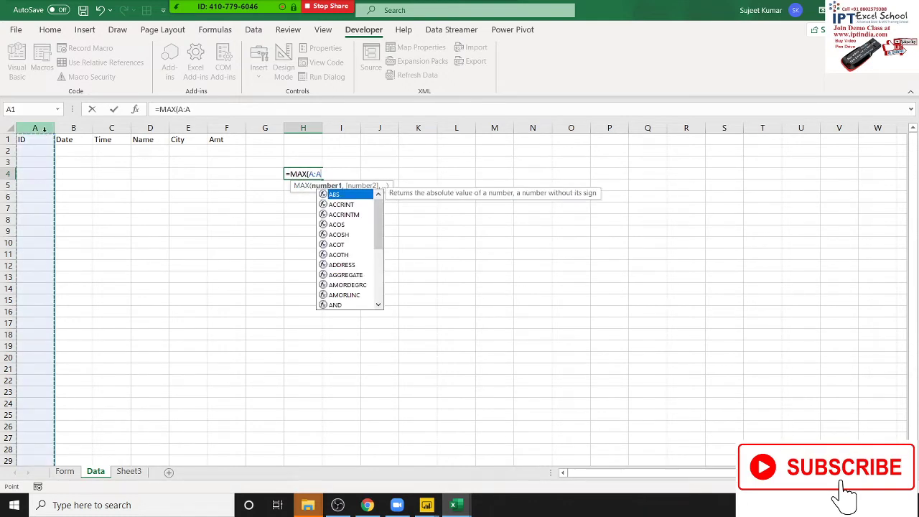
pyautogui.press('Return')
pyautogui.press('Up')
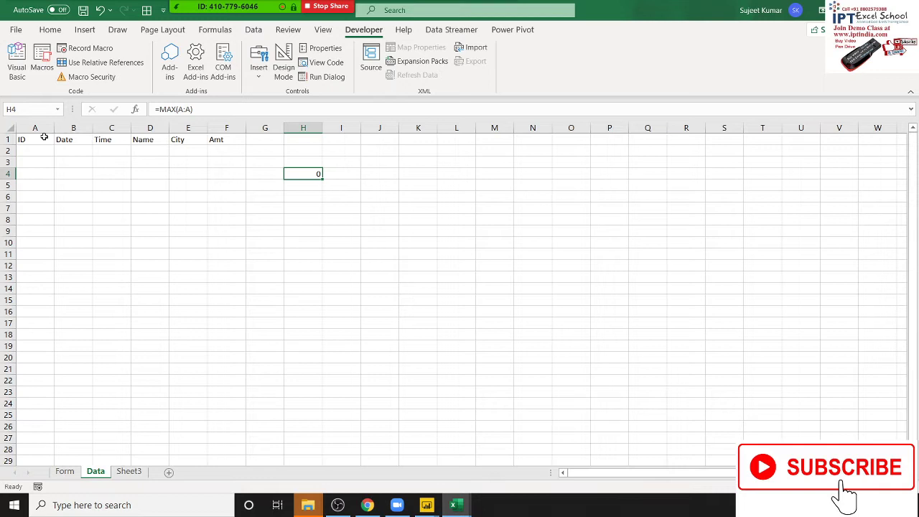
pyautogui.click(354, 172)
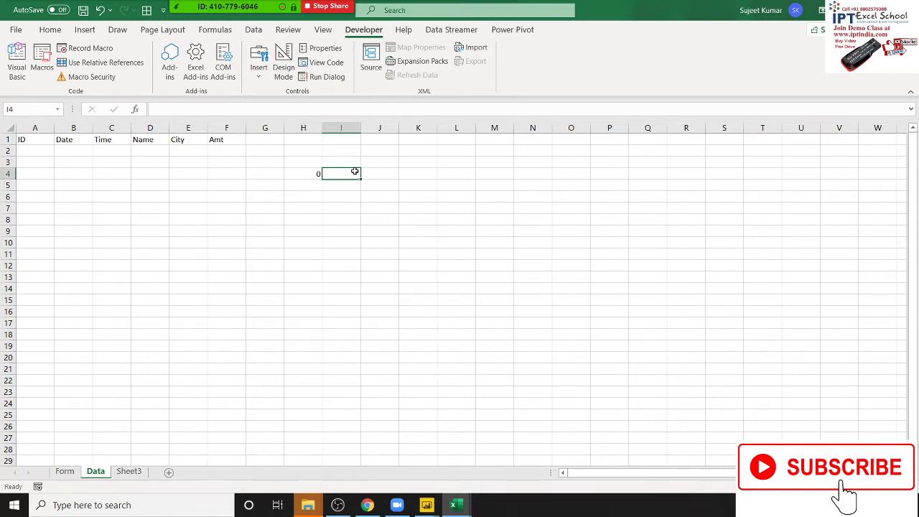
pyautogui.write('=')
pyautogui.press('Left')
pyautogui.press('F2')
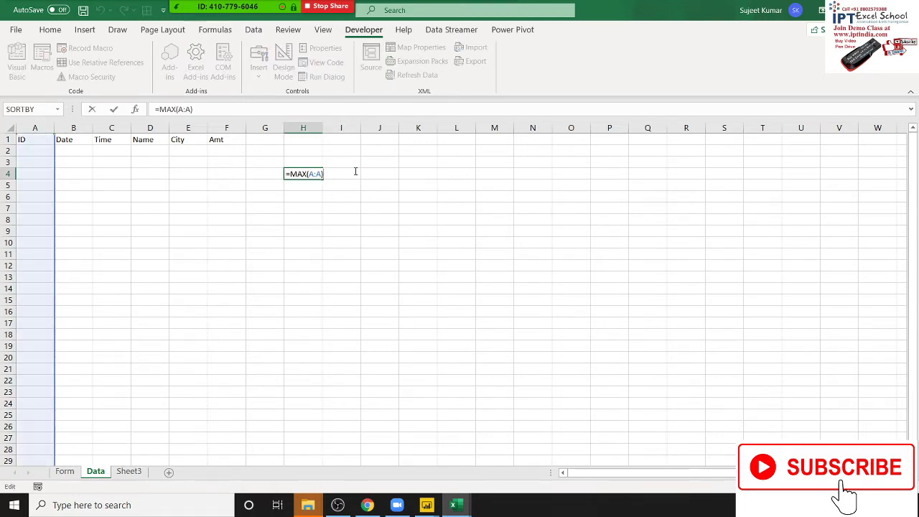
pyautogui.press('Return')
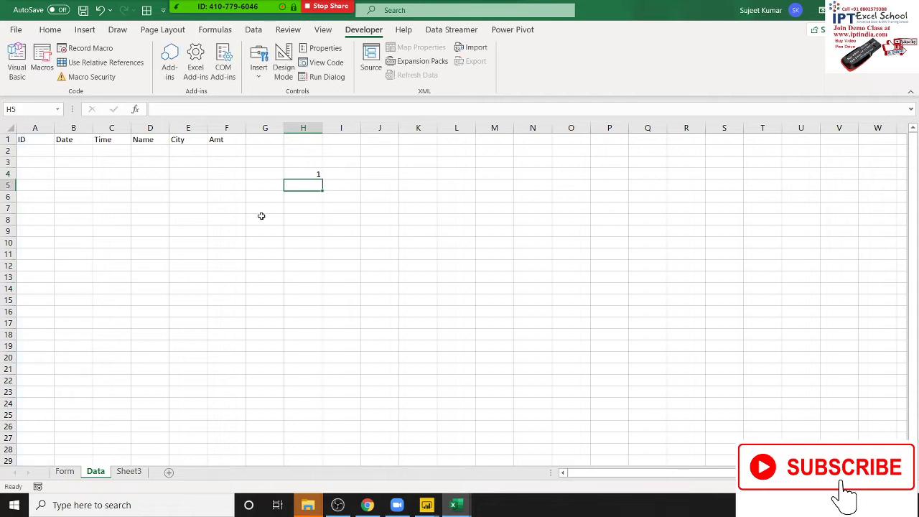
# Enter sample IDs 1, 2 and 3 in A2:A4 to test the formula.
pyautogui.click(41, 156)
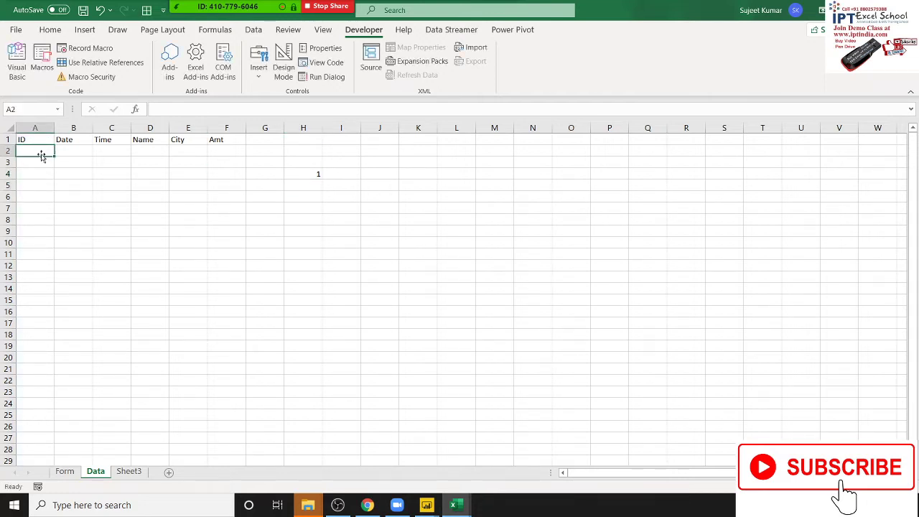
pyautogui.write('1')
pyautogui.press('Return')
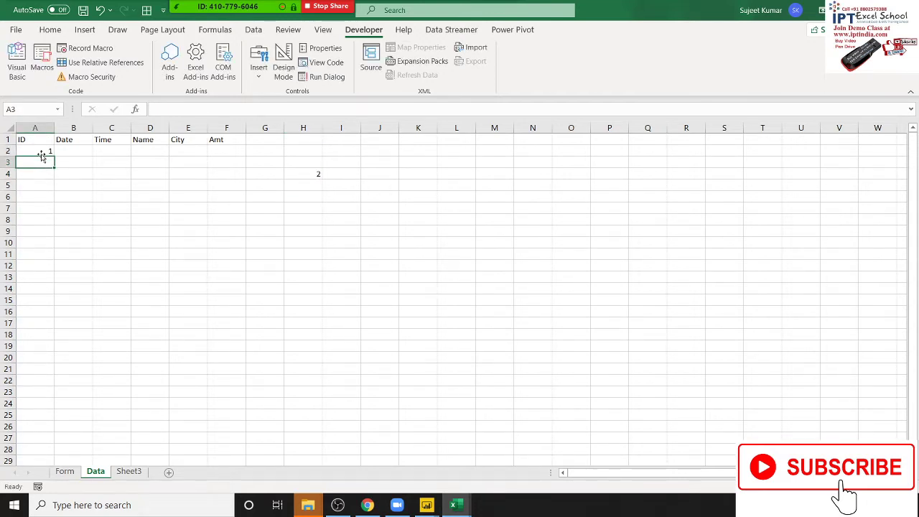
pyautogui.write('2')
pyautogui.press('Return')
pyautogui.write('3')
pyautogui.press('Return')
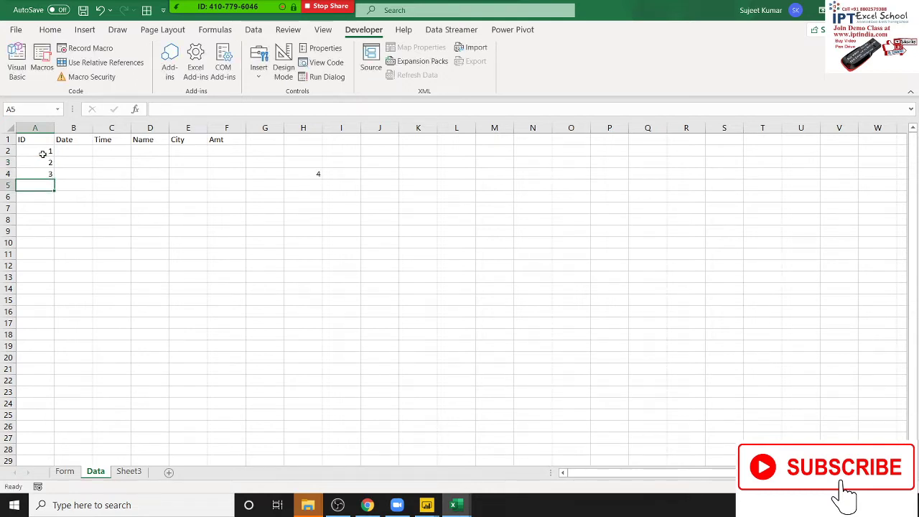
pyautogui.moveTo(32, 152); pyautogui.dragTo(328, 213)
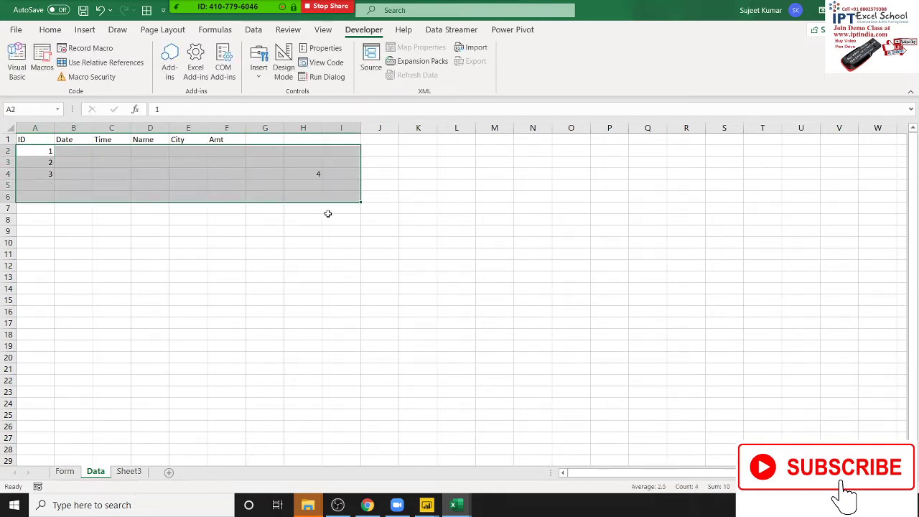
pyautogui.hotkey('alt', 'F11')
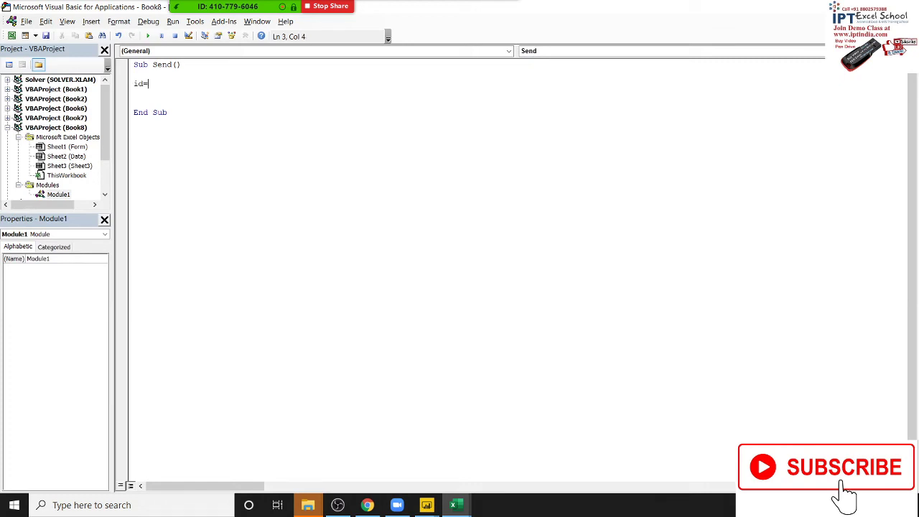
# Complete the line ID = Application.WorksheetFunction.Max(Sheets("Data").Range("A:A")) in Send.
pyautogui.write('application')
pyautogui.write('.')
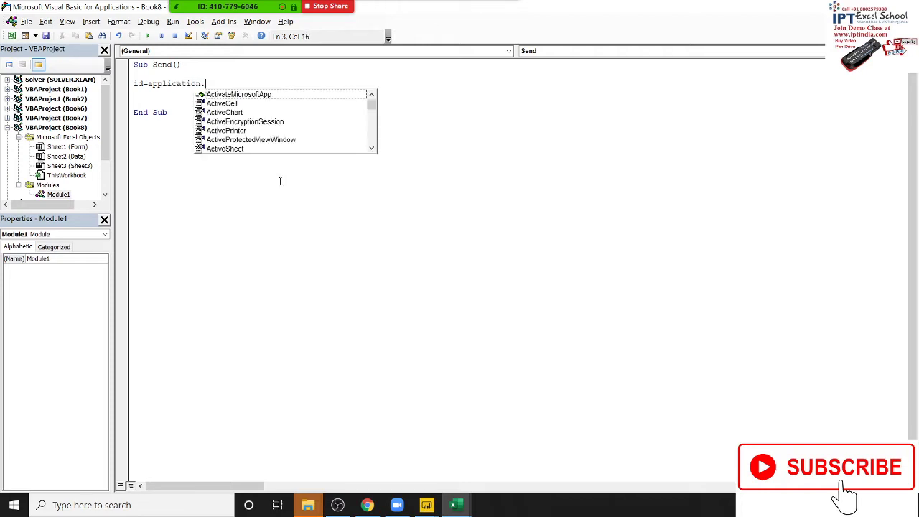
pyautogui.write('wo')
pyautogui.press('Down')
pyautogui.press('Tab')
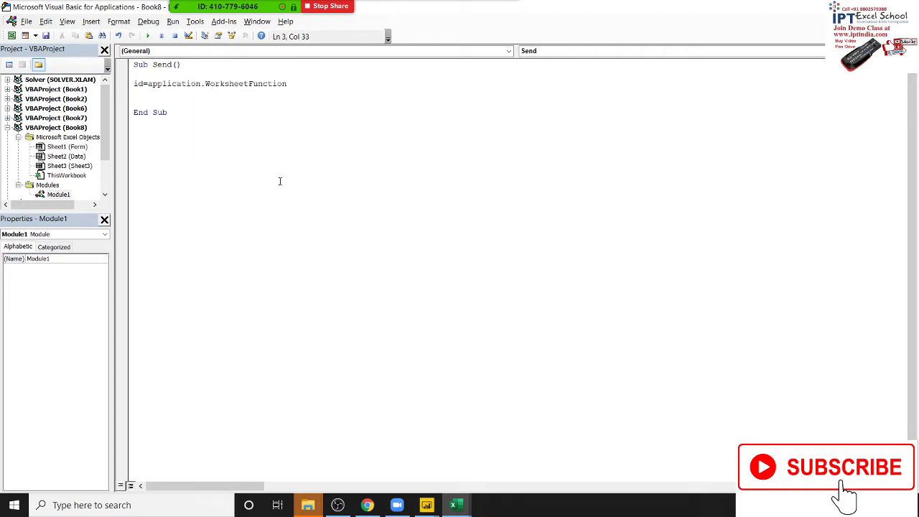
pyautogui.write('.ma')
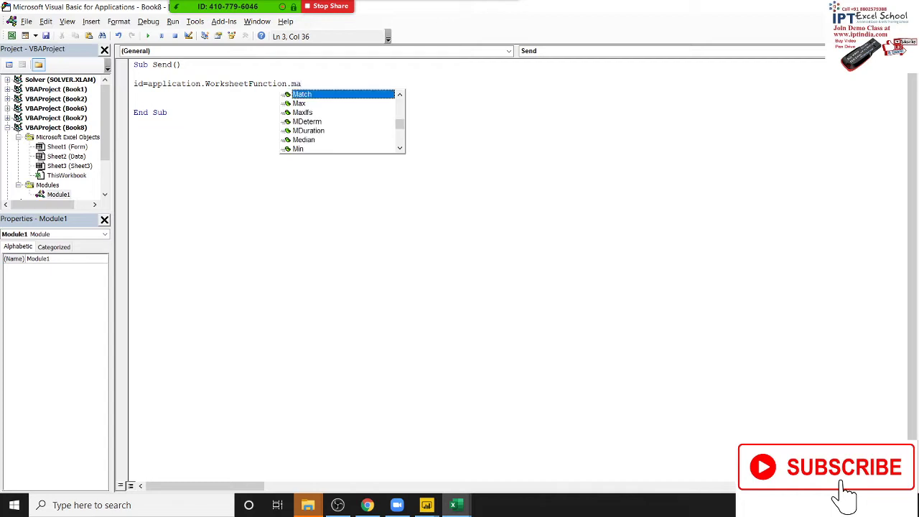
pyautogui.press('Down')
pyautogui.press('Tab')
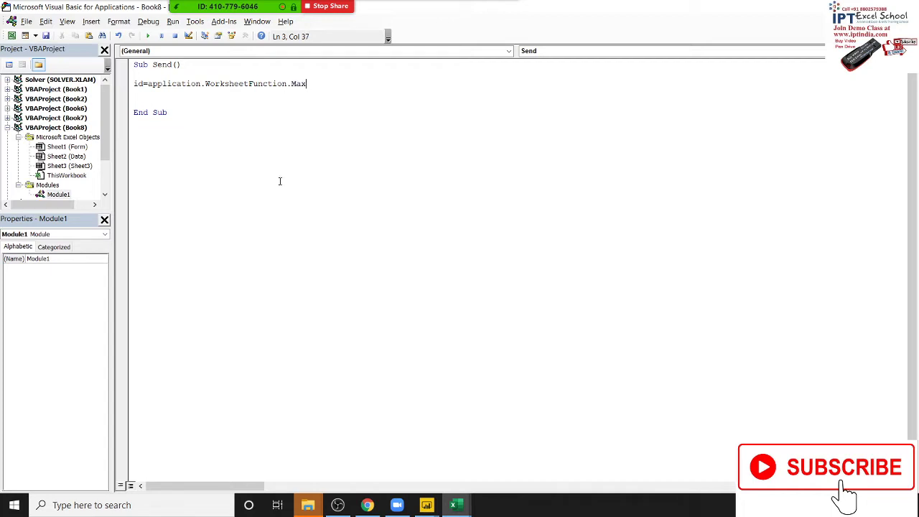
pyautogui.write('(')
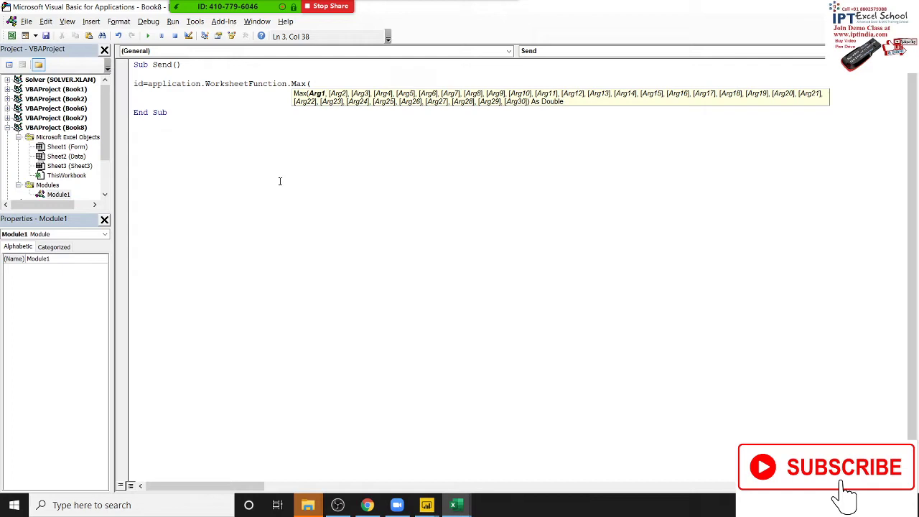
pyautogui.write('she')
pyautogui.write('ets(')
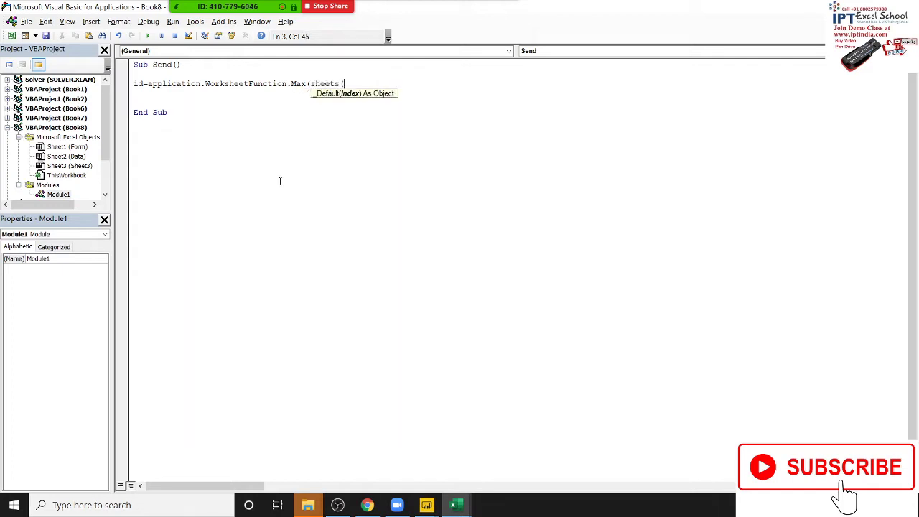
pyautogui.write('"Data"')
pyautogui.write(').ra')
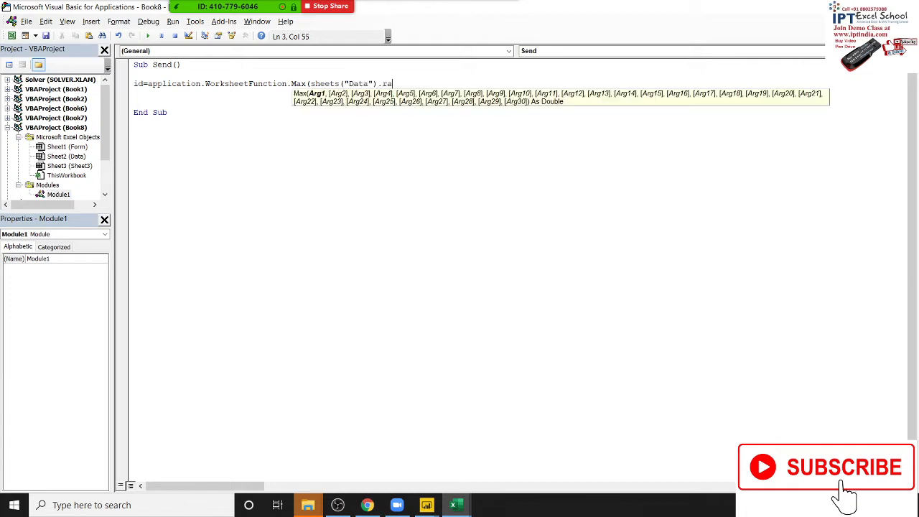
pyautogui.write('nge(')
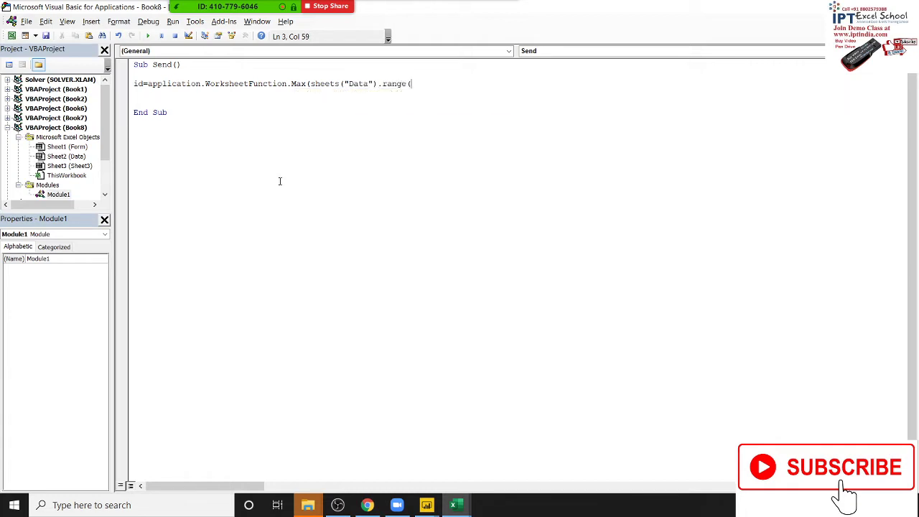
pyautogui.write('"A:')
pyautogui.write('A')
pyautogui.write('")')
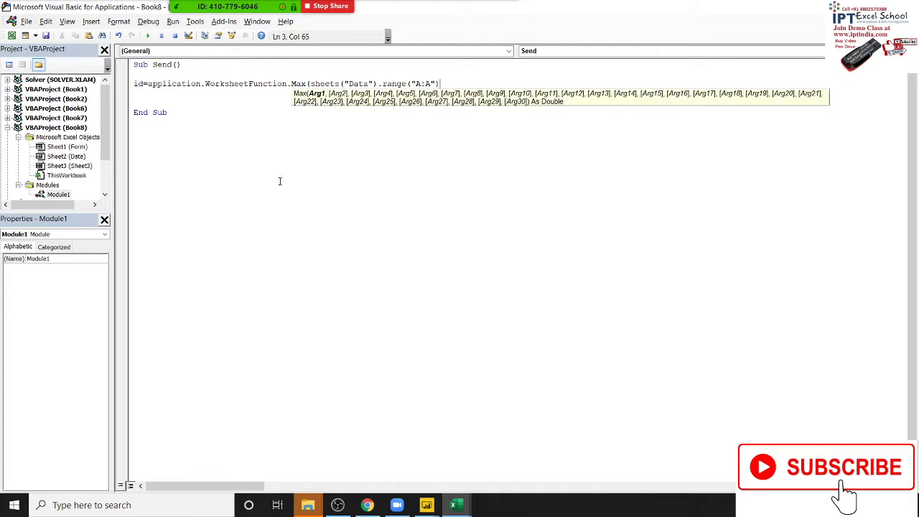
pyautogui.click(280, 181)
pyautogui.press('Return')
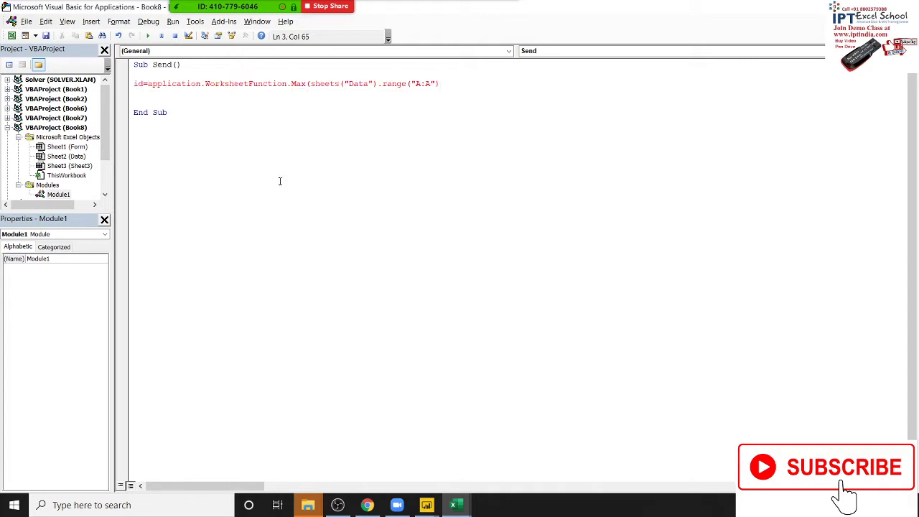
pyautogui.write(')')
pyautogui.press('Return')
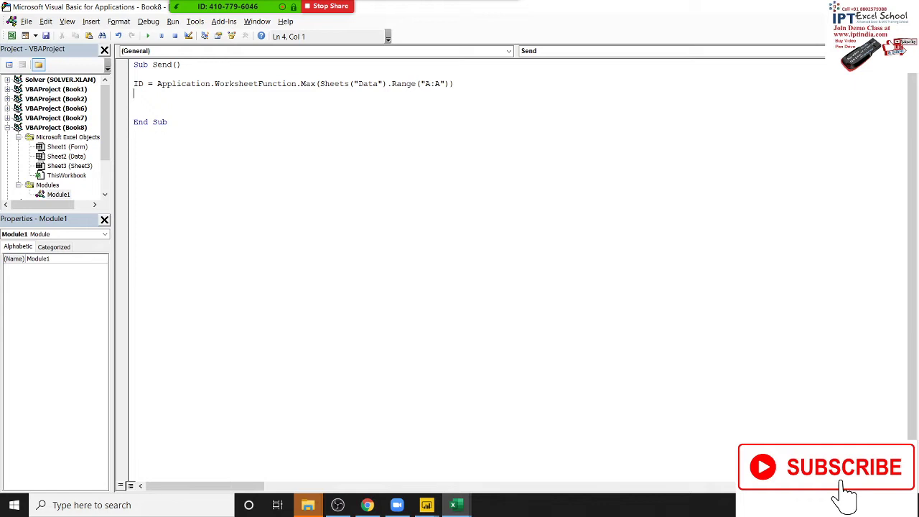
# Highlight the column A reference and Max function in the ID line, erasing stray text below.
pyautogui.click(380, 84)
pyautogui.doubleClick(429, 84)
pyautogui.doubleClick(313, 83)
pyautogui.click(265, 101)
pyautogui.write('lI')
pyautogui.write('D')
pyautogui.press('BackSpace')
pyautogui.press('BackSpace')
pyautogui.write('en')
pyautogui.write('(')
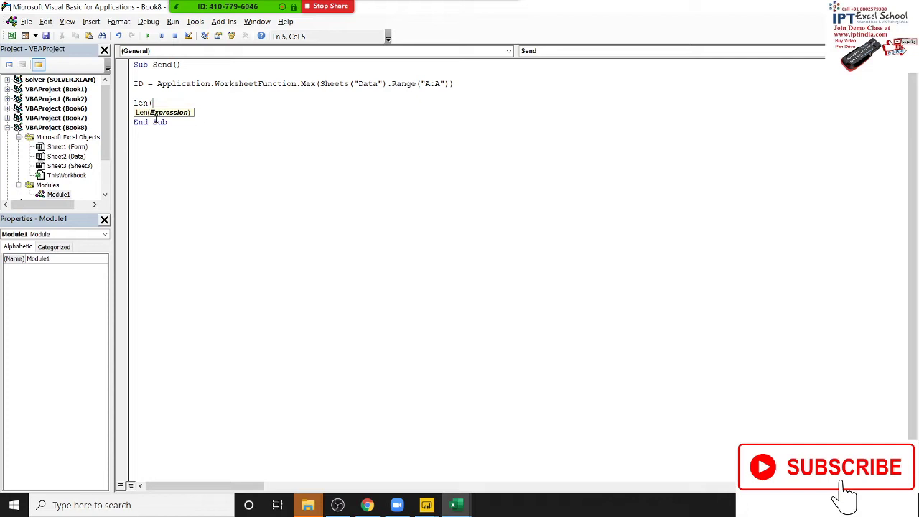
pyautogui.press('BackSpace')
pyautogui.press('BackSpace')
pyautogui.press('BackSpace')
pyautogui.press('BackSpace')
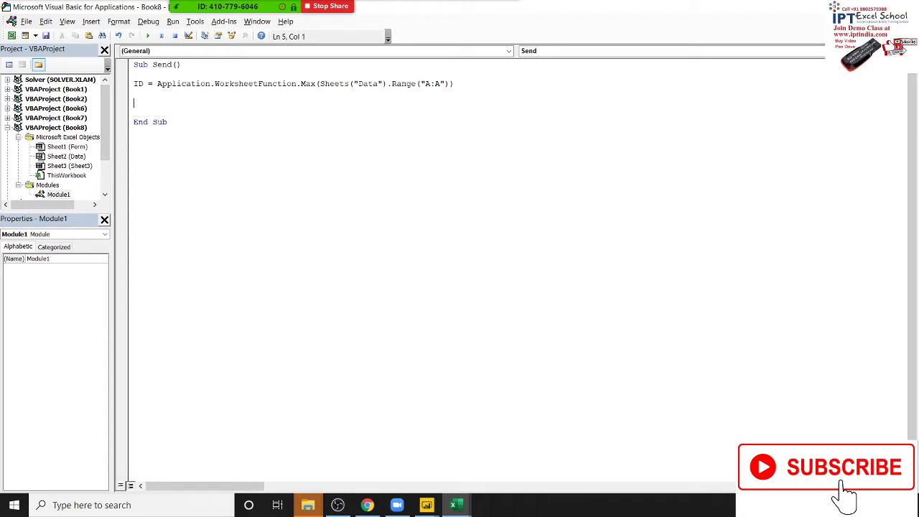
# Highlight Application, WorksheetFunction, Max, Sheets and Range in the ID line to explain them.
pyautogui.click(201, 83)
pyautogui.doubleClick(188, 84)
pyautogui.doubleClick(245, 84)
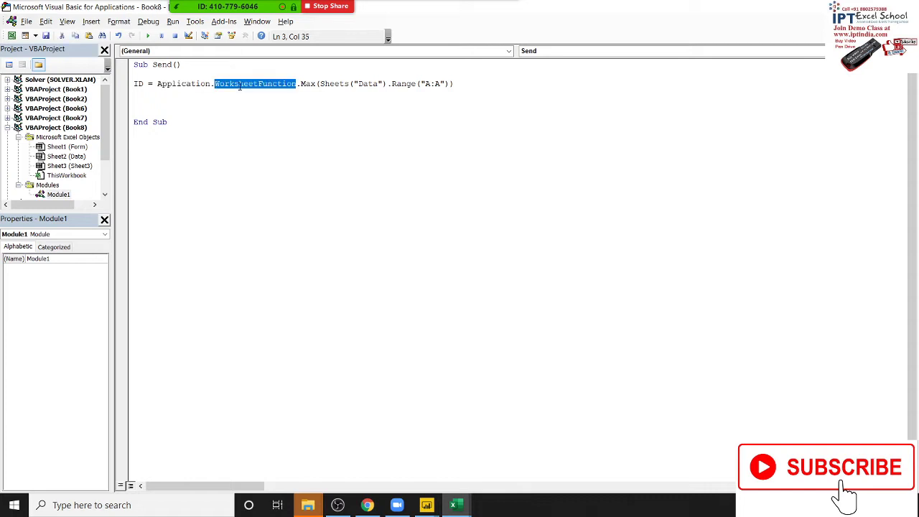
pyautogui.doubleClick(310, 84)
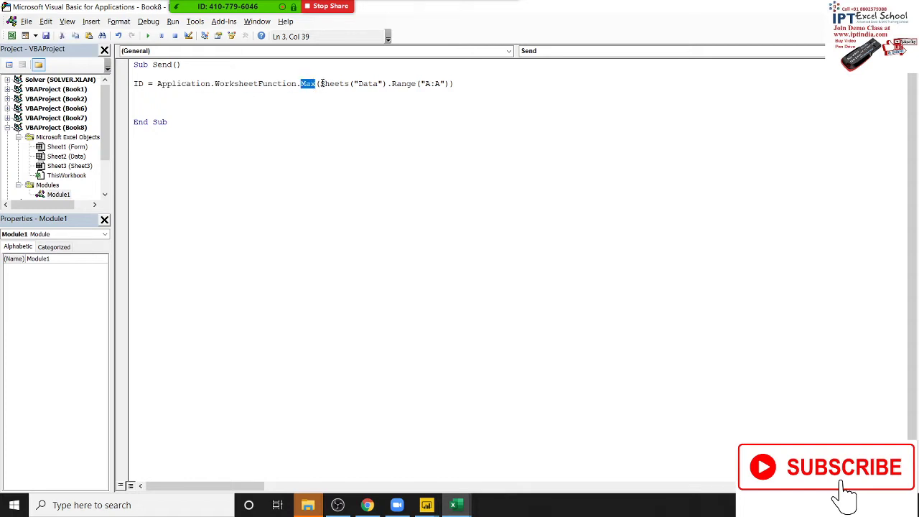
pyautogui.moveTo(319, 83); pyautogui.dragTo(450, 84)
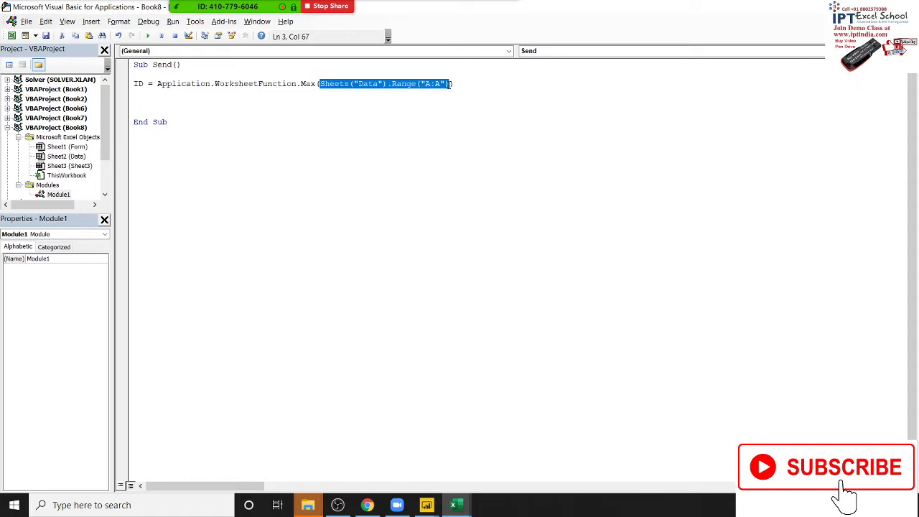
pyautogui.hotkey('alt', 'F11')
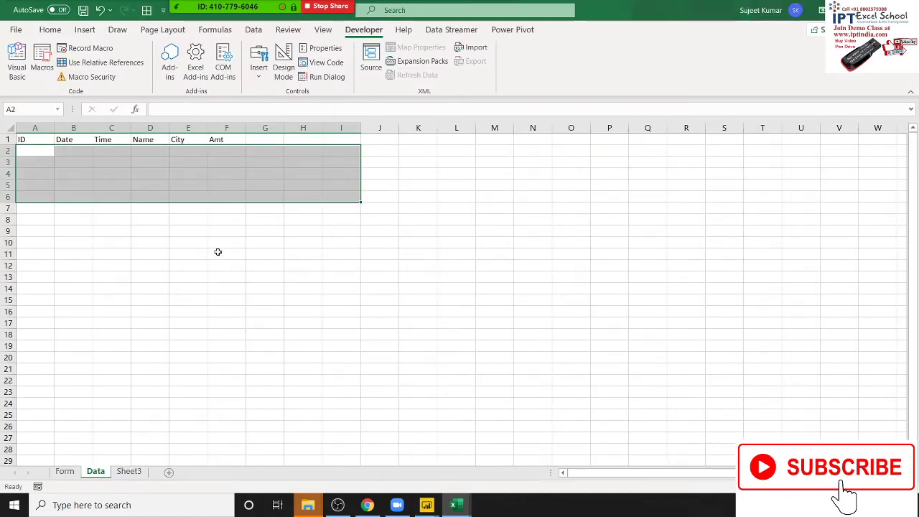
pyautogui.hotkey('alt', 'F11')
pyautogui.click(351, 85)
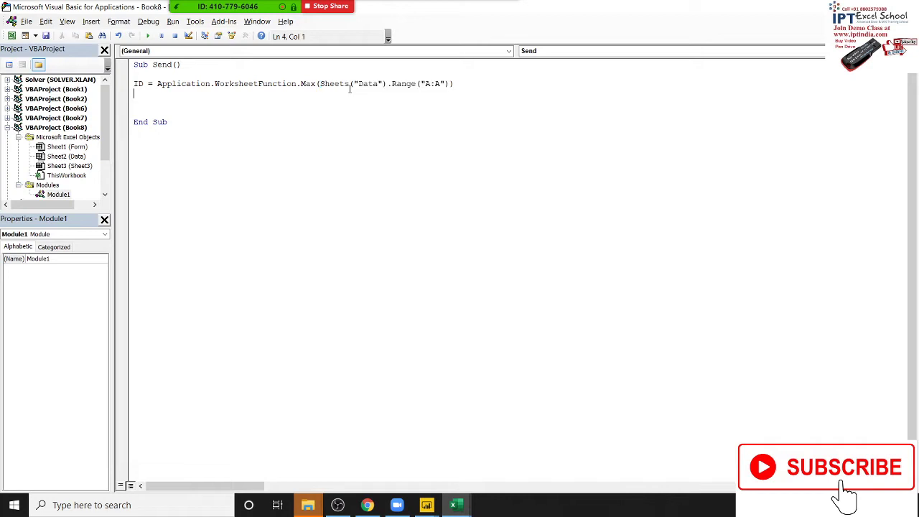
pyautogui.doubleClick(343, 84)
pyautogui.doubleClick(403, 84)
pyautogui.moveTo(455, 83); pyautogui.dragTo(133, 79)
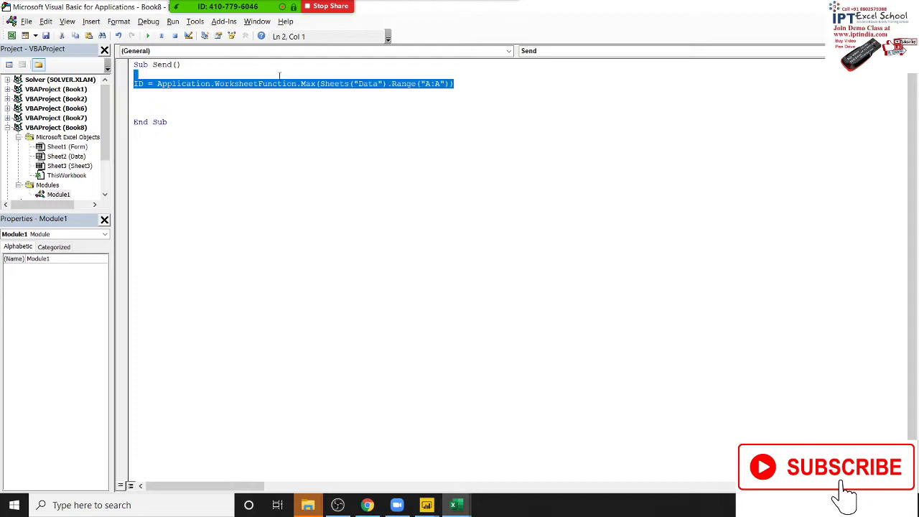
pyautogui.click(455, 83)
pyautogui.moveTo(455, 84); pyautogui.dragTo(134, 84)
# Add a blank line before End Sub and show the Data sheet.
pyautogui.click(143, 106)
pyautogui.press('Return')
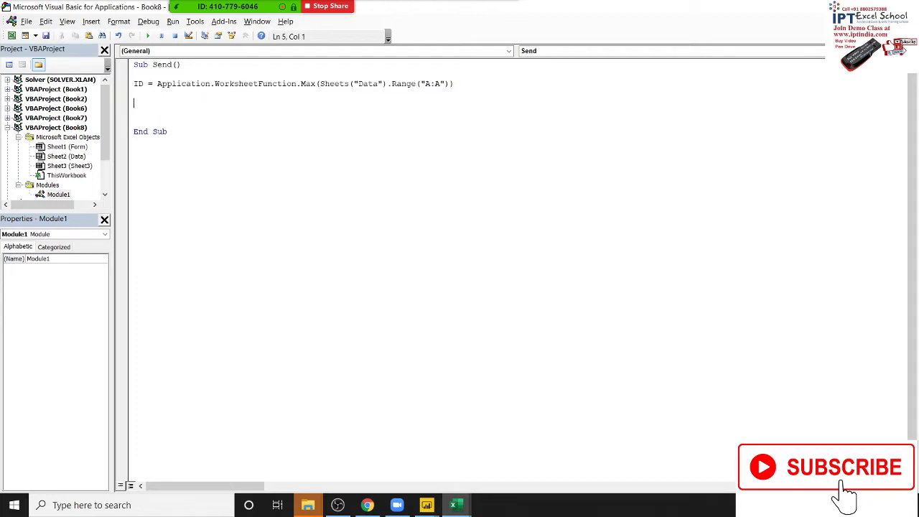
pyautogui.hotkey('alt', 'F11')
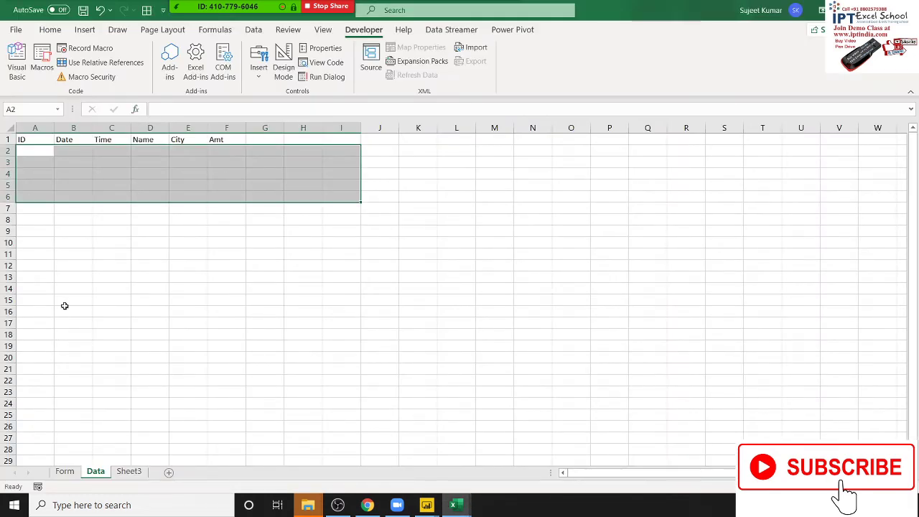
# From A28, jump up to A1 and step down to the first empty cell A2.
pyautogui.click(64, 309)
pyautogui.click(35, 150)
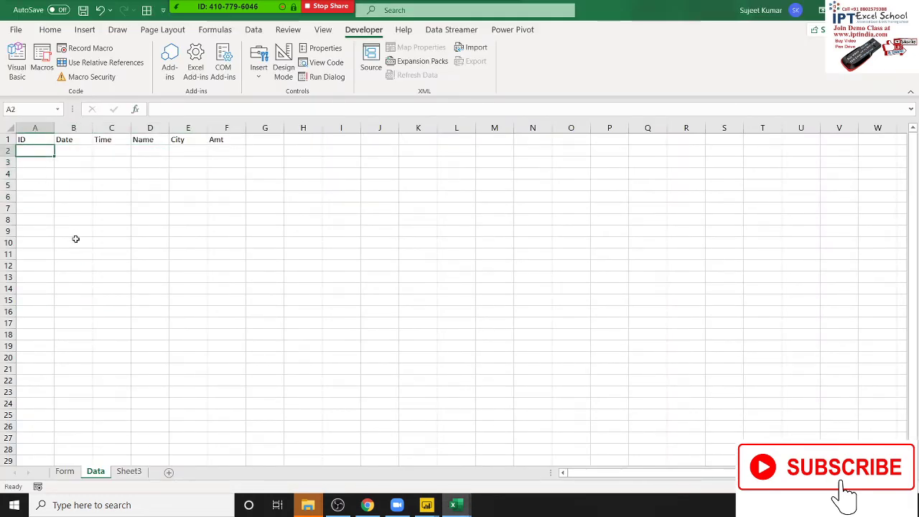
pyautogui.click(31, 445)
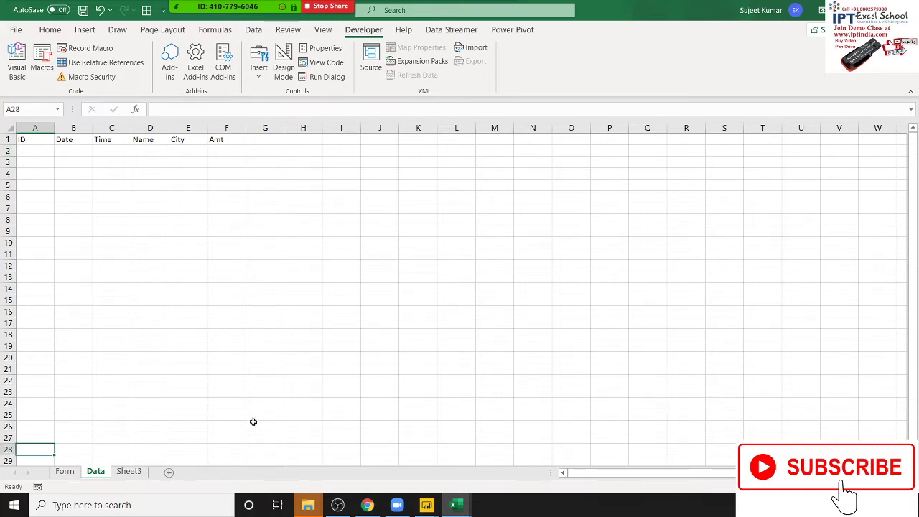
pyautogui.hotkey('ctrl', 'Home')
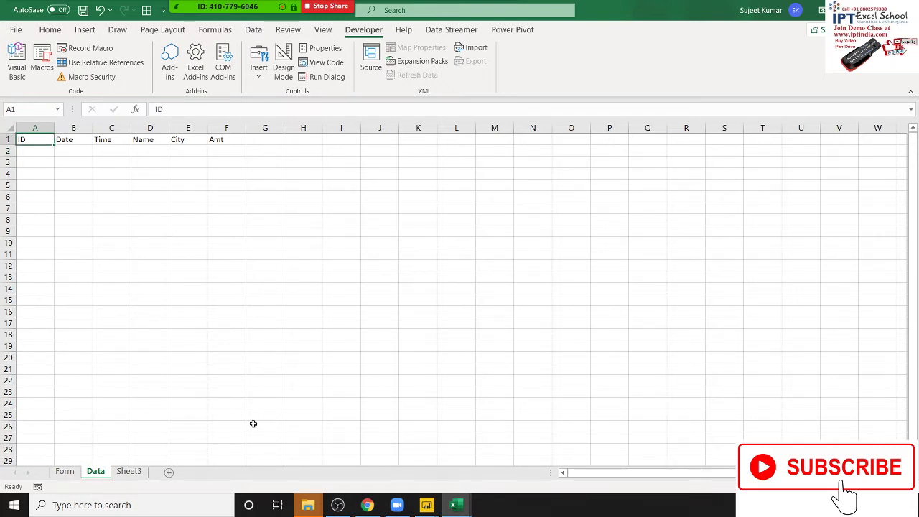
pyautogui.press('Down')
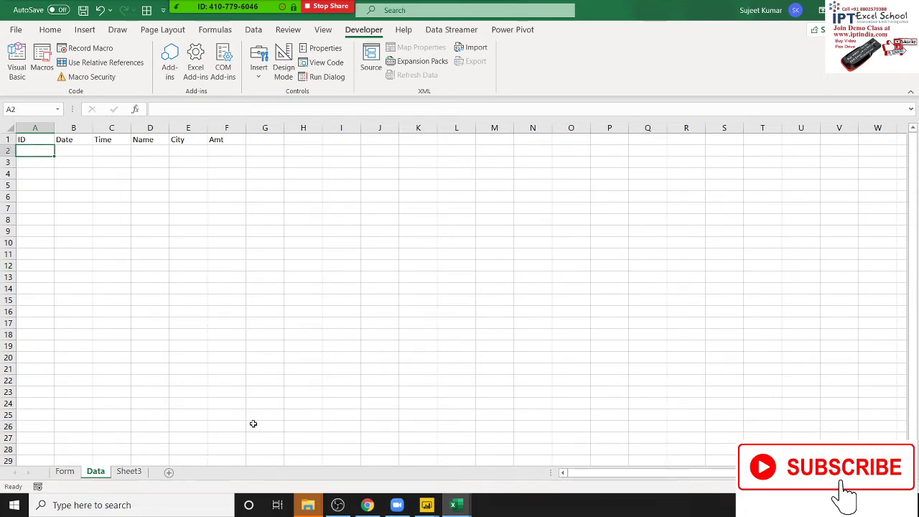
pyautogui.hotkey('alt', 'F11')
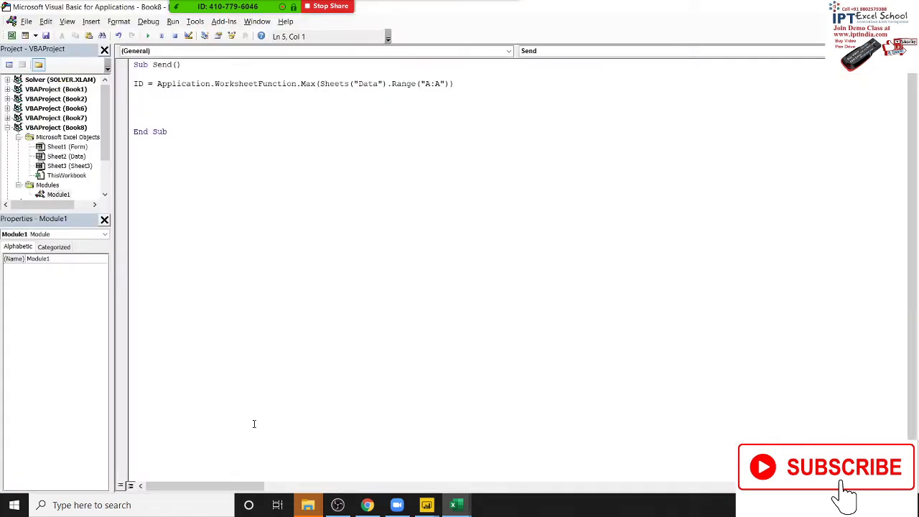
# Add the line Range("A65000").End(xlUp).Offset(1, 0).Value = ID to Send.
pyautogui.write('range(')
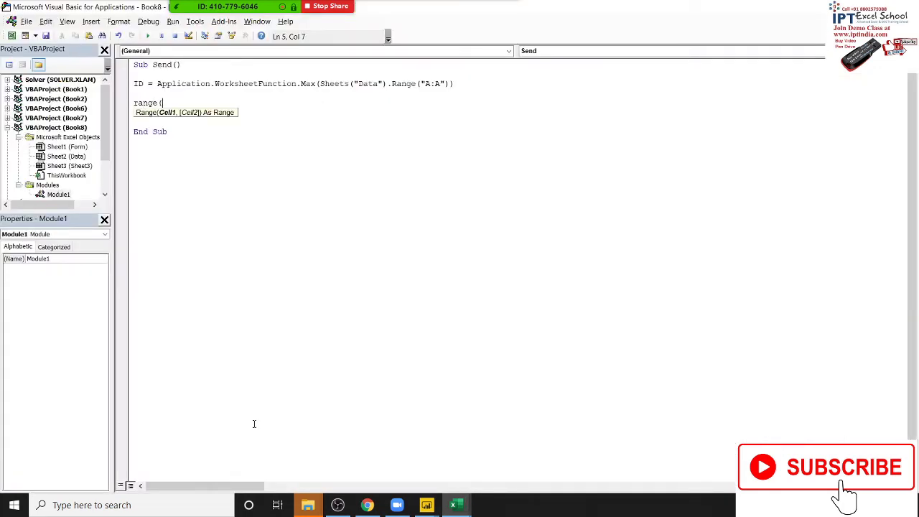
pyautogui.write('"A650')
pyautogui.write('00"')
pyautogui.write(').en')
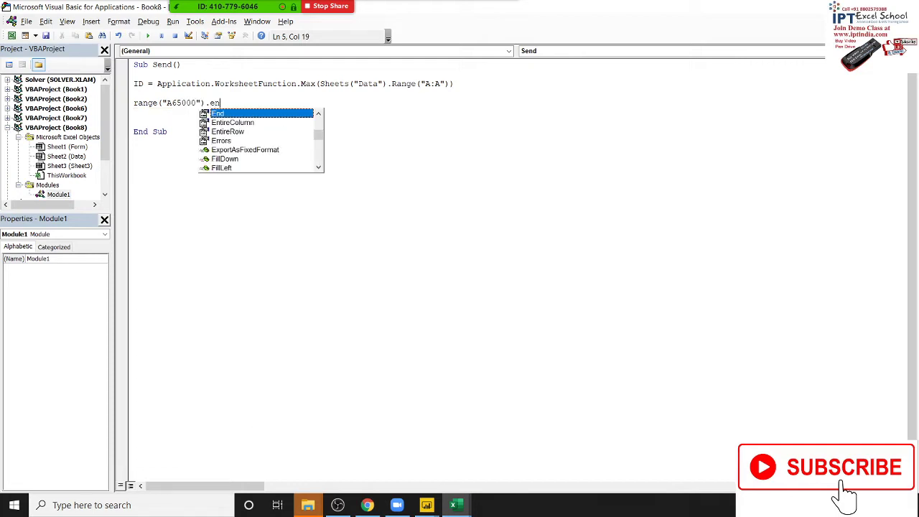
pyautogui.write('d')
pyautogui.press('Tab')
pyautogui.write('(')
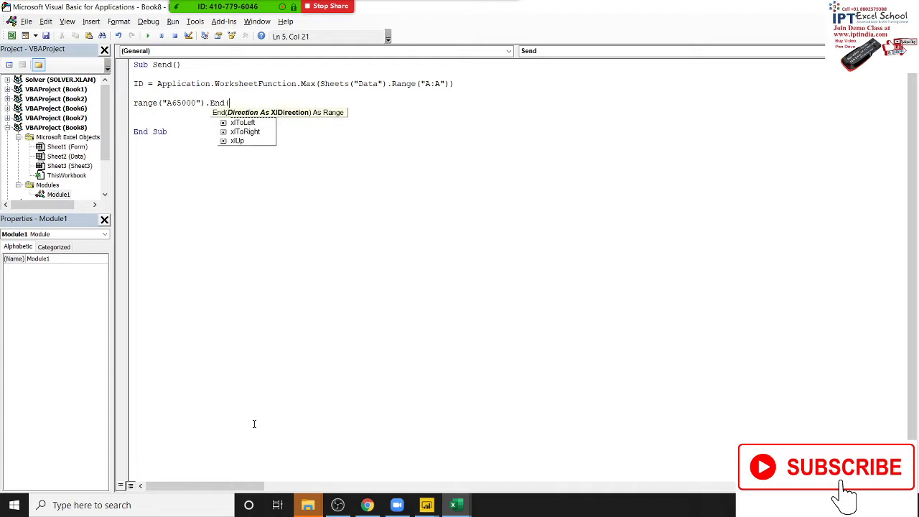
pyautogui.write('xlu')
pyautogui.press('Tab')
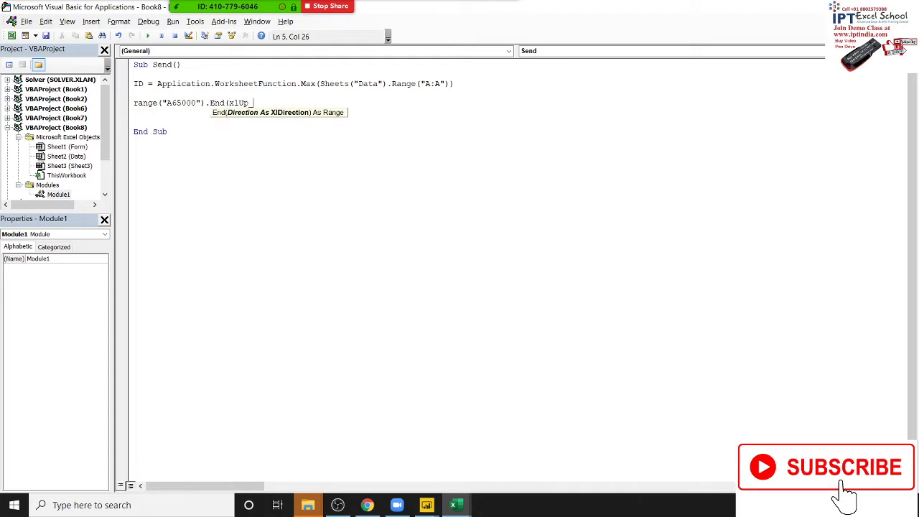
pyautogui.write(').')
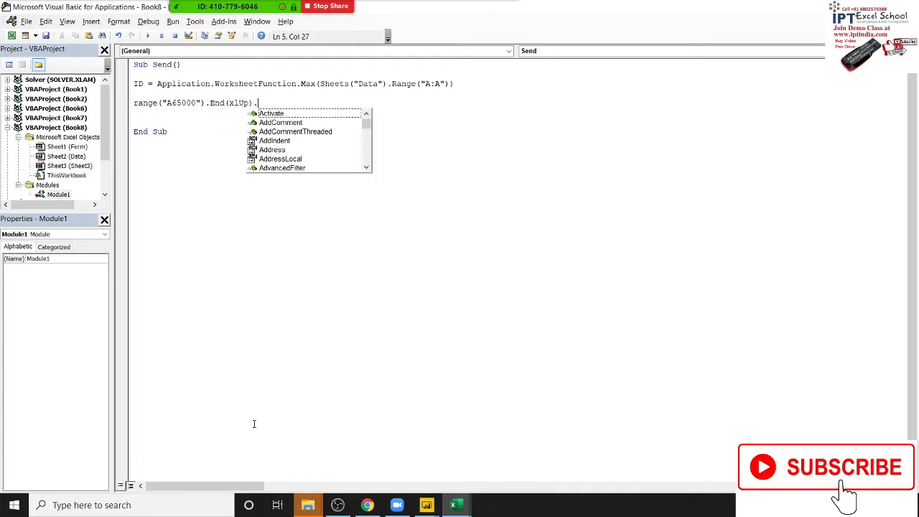
pyautogui.write('offset(')
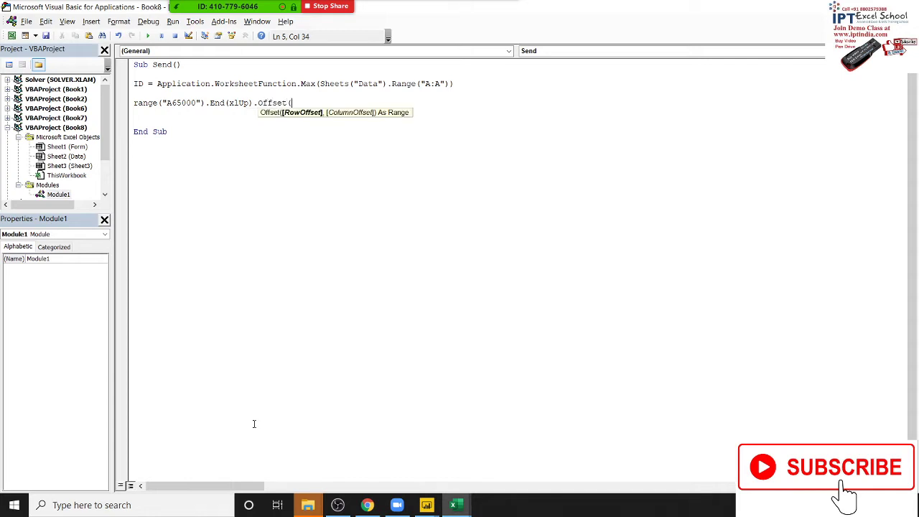
pyautogui.write('1,')
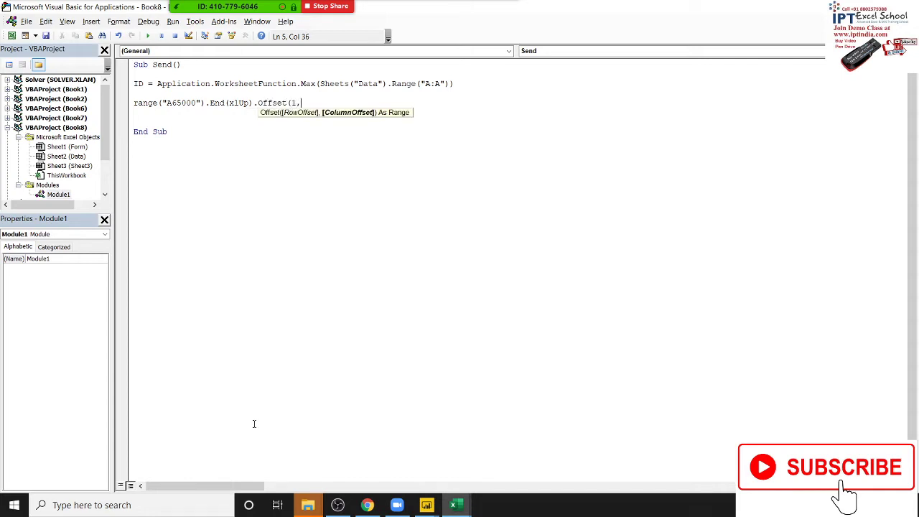
pyautogui.write('0).')
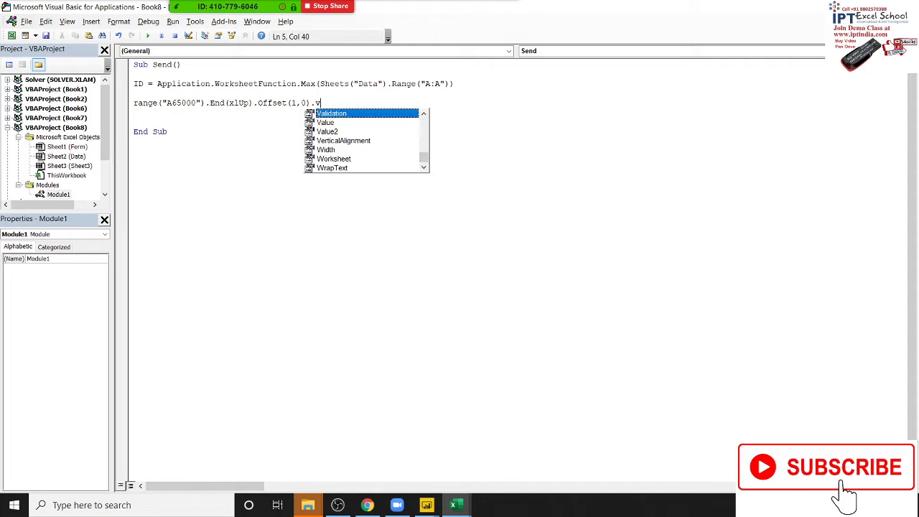
pyautogui.write('v')
pyautogui.press('Tab')
pyautogui.write('= ')
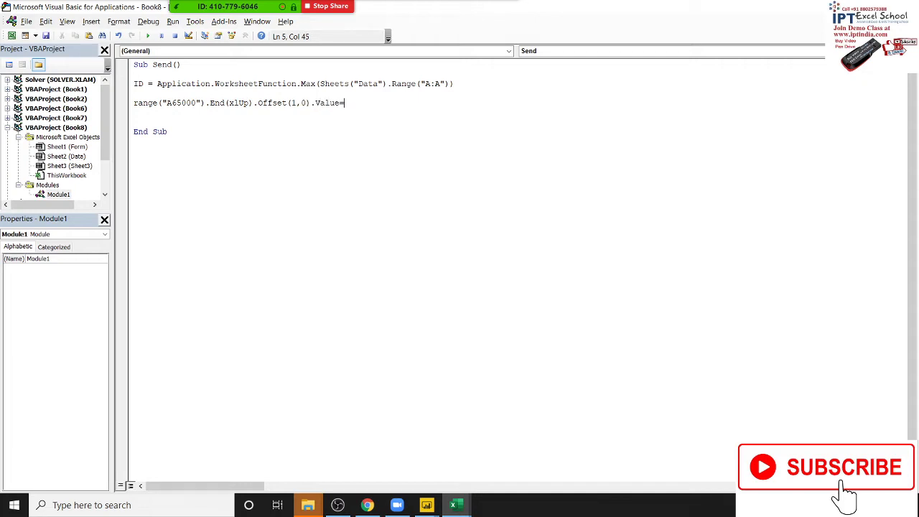
pyautogui.write('ID')
pyautogui.press('Return')
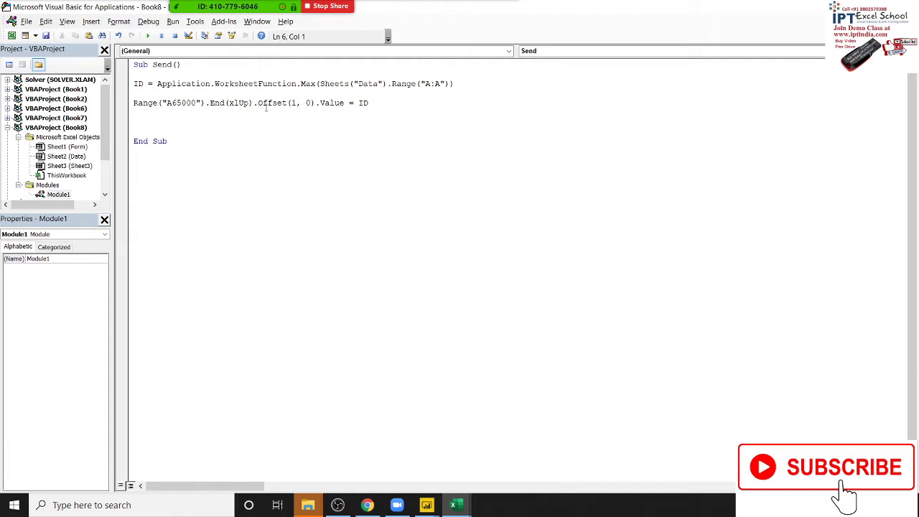
# Highlight the Value property and ID in the new line, then show the Data sheet.
pyautogui.doubleClick(332, 102)
pyautogui.doubleClick(363, 103)
pyautogui.click(324, 127)
pyautogui.hotkey('alt', 'Tab')
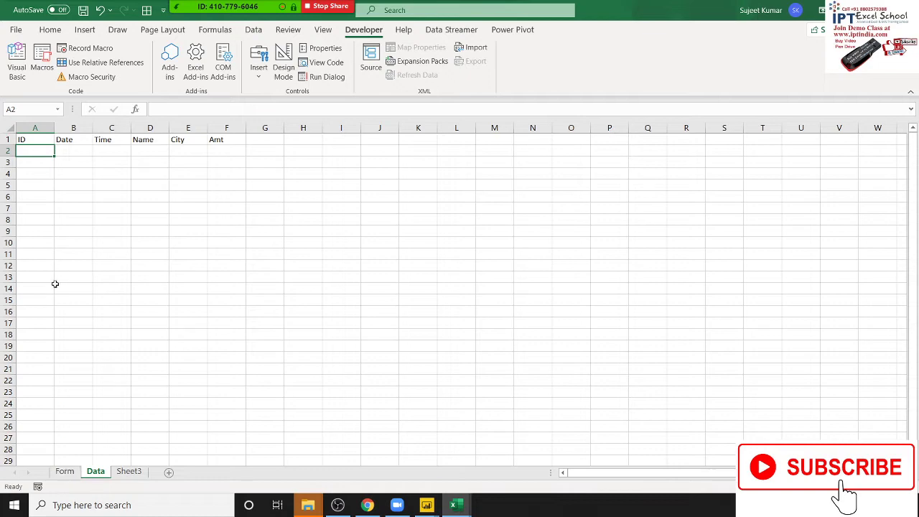
# Return to the Form sheet and reopen the Send macro code in the Visual Basic editor.
pyautogui.click(62, 474)
pyautogui.hotkey('alt', 'Tab')
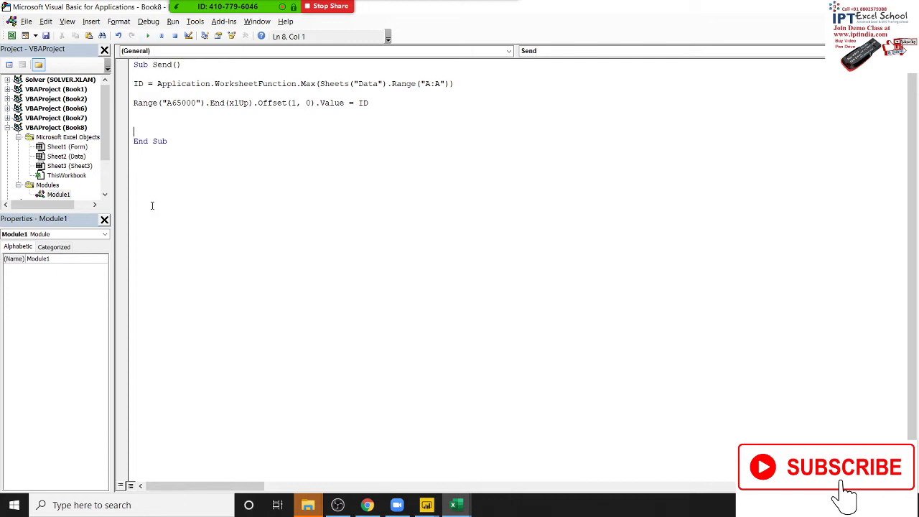
pyautogui.hotkey('alt', 'Tab')
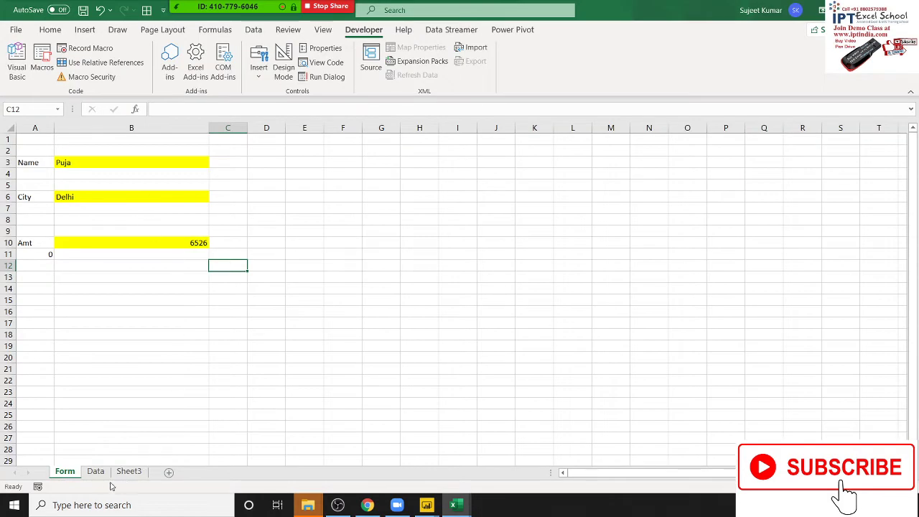
pyautogui.click(96, 471)
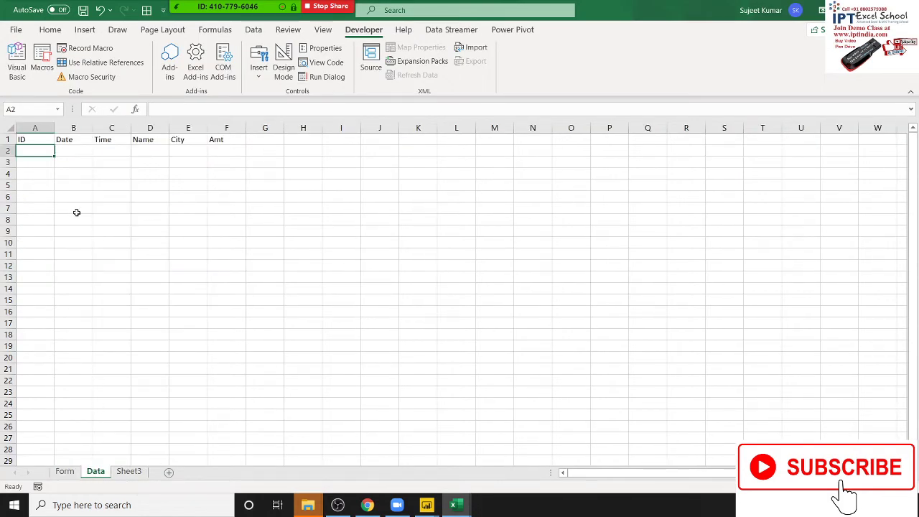
pyautogui.click(64, 471)
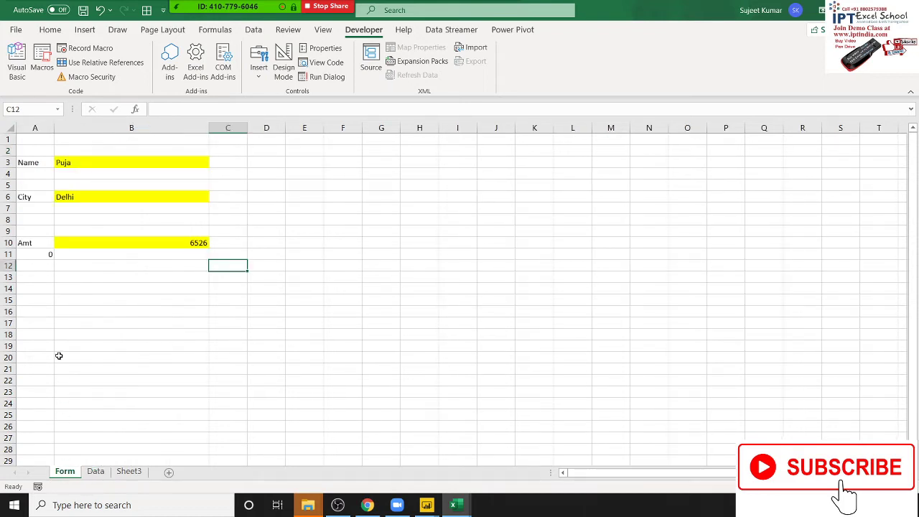
pyautogui.click(47, 253)
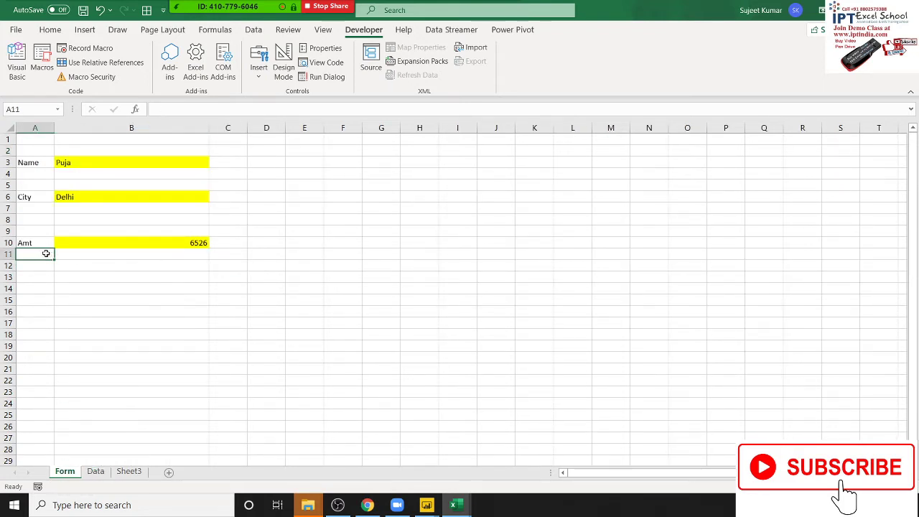
pyautogui.hotkey('alt', 'F11')
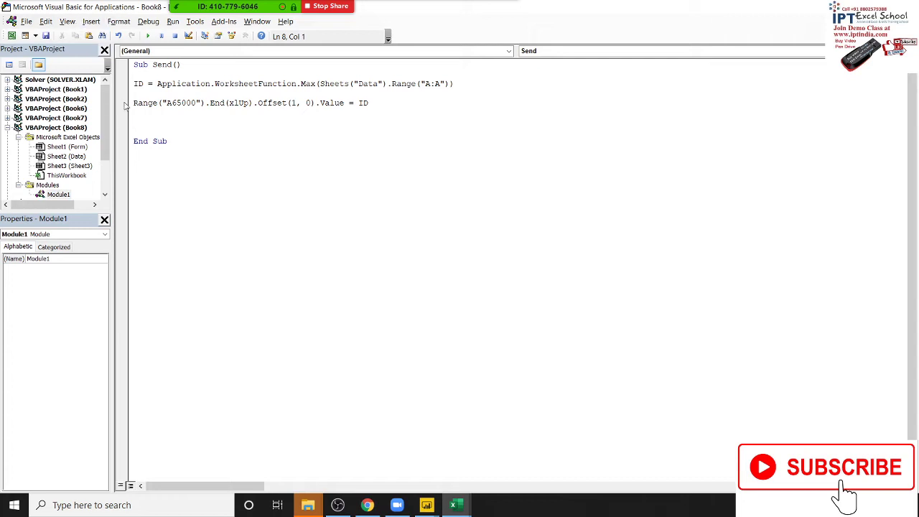
# Prefix the Range line with Sheets("Data"). and make it write ID + 1.
pyautogui.write('she')
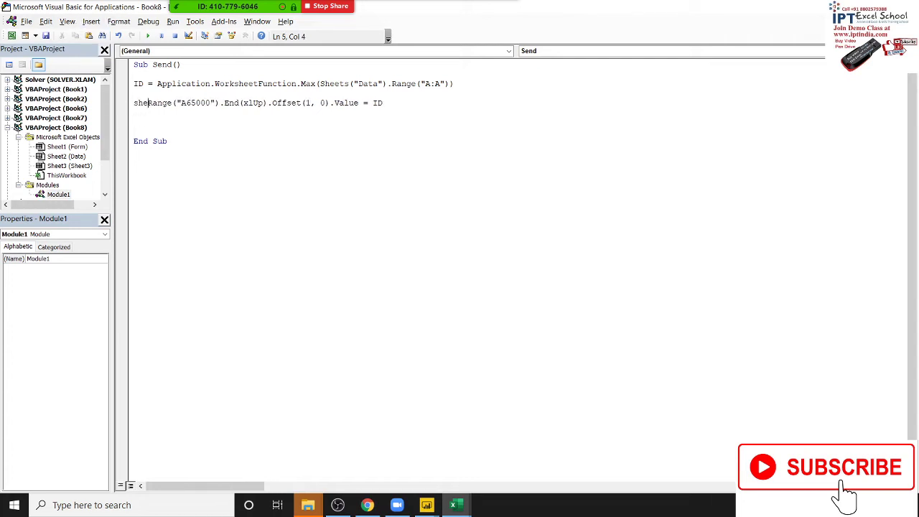
pyautogui.write('ets(')
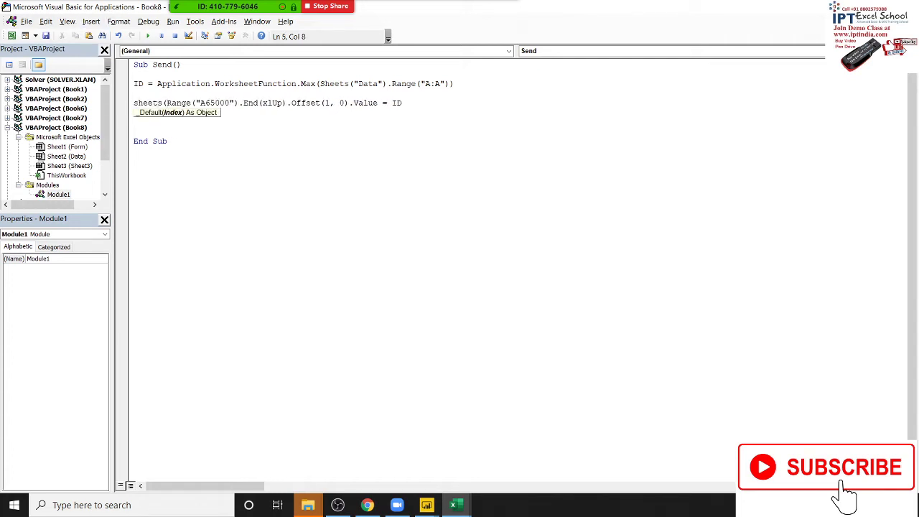
pyautogui.write('"Data")')
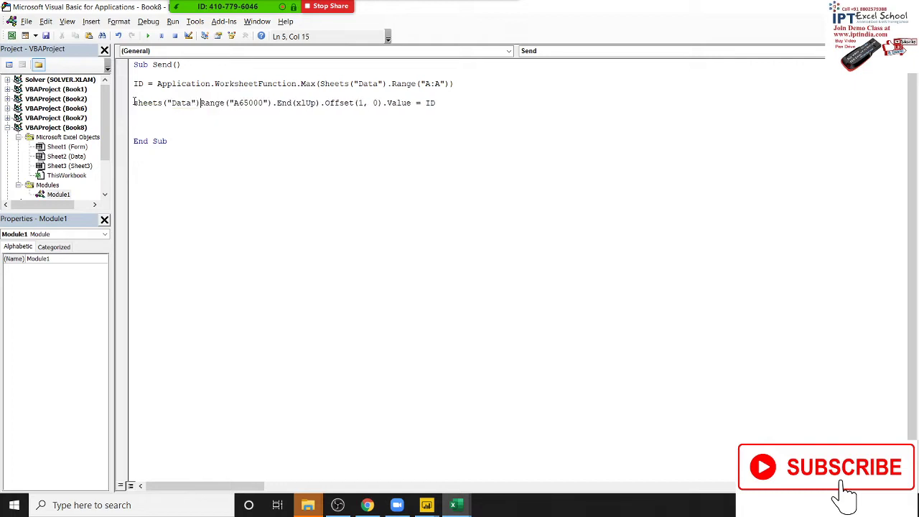
pyautogui.click(393, 129)
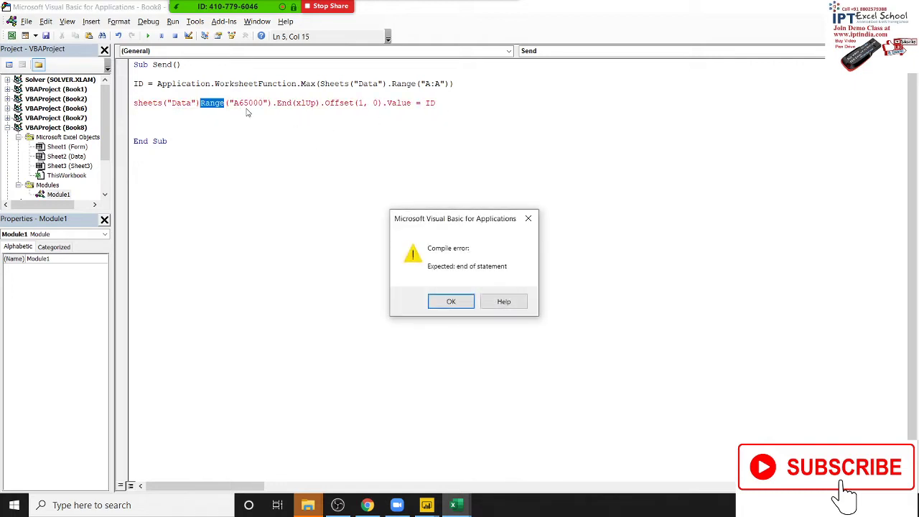
pyautogui.press('Return')
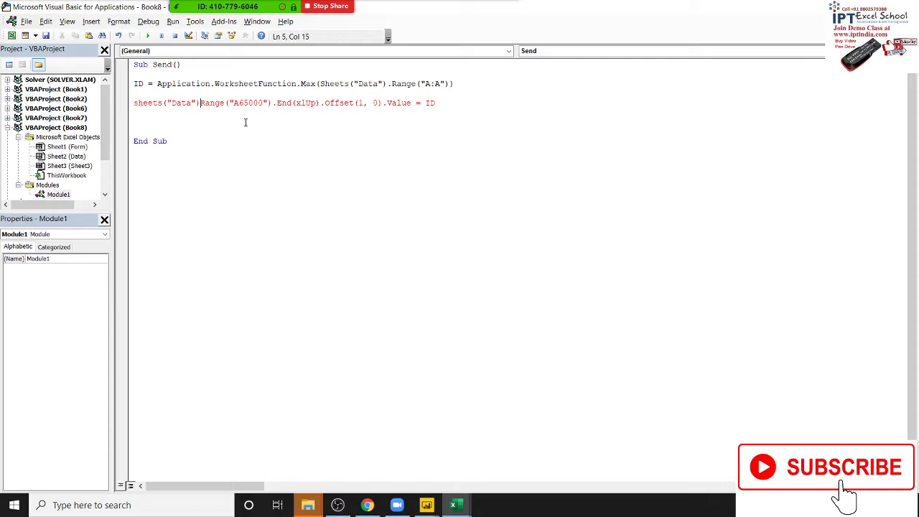
pyautogui.write('.')
pyautogui.click(471, 104)
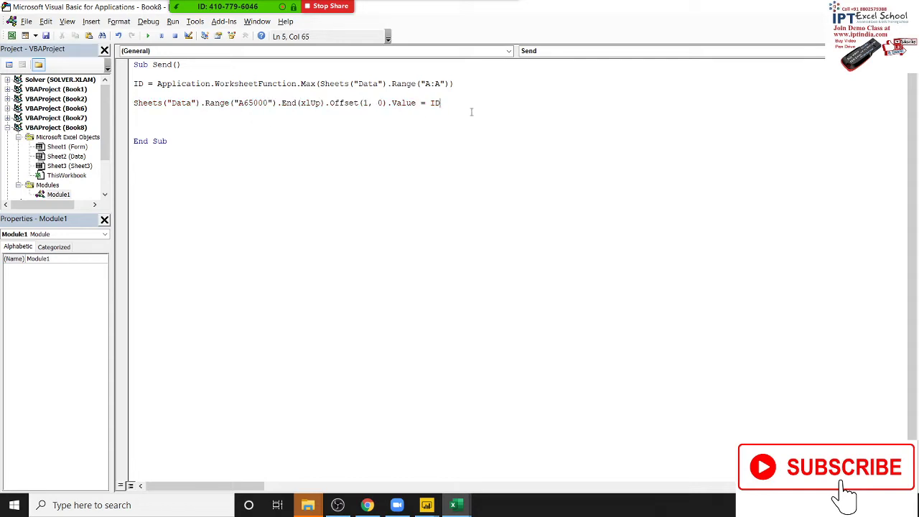
pyautogui.write('+1')
pyautogui.click(532, 157)
pyautogui.press('Up')
pyautogui.press('Up')
pyautogui.press('Up')
pyautogui.click(869, 7)
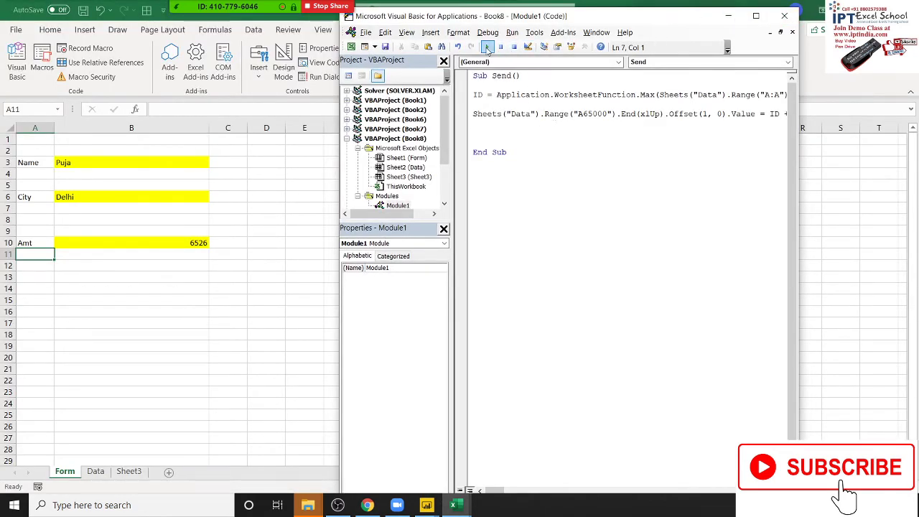
# Run the Send macro so ID 1 lands in A2 of the Data sheet.
pyautogui.click(489, 48)
pyautogui.click(100, 471)
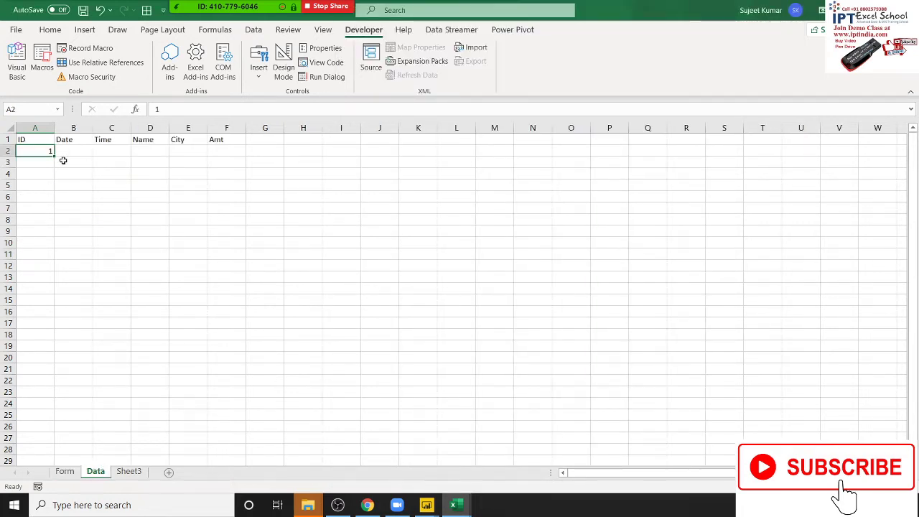
pyautogui.hotkey('alt', 'F11')
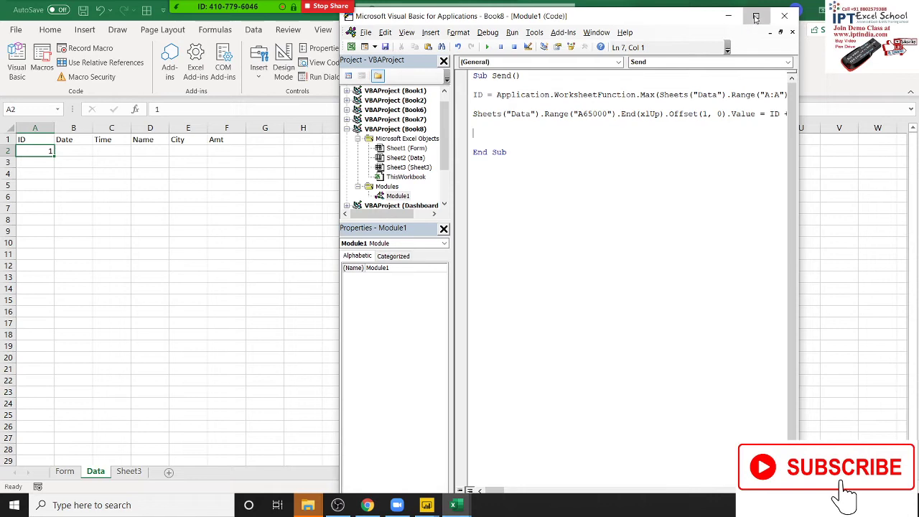
# Shrink the Excel window and move it to the left side of the screen.
pyautogui.click(756, 15)
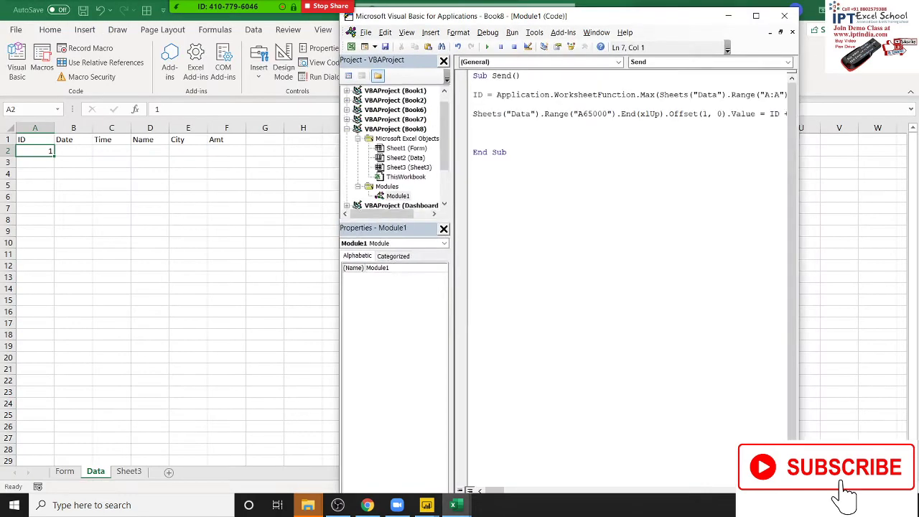
pyautogui.hotkey('alt', 'F11')
pyautogui.doubleClick(424, 10)
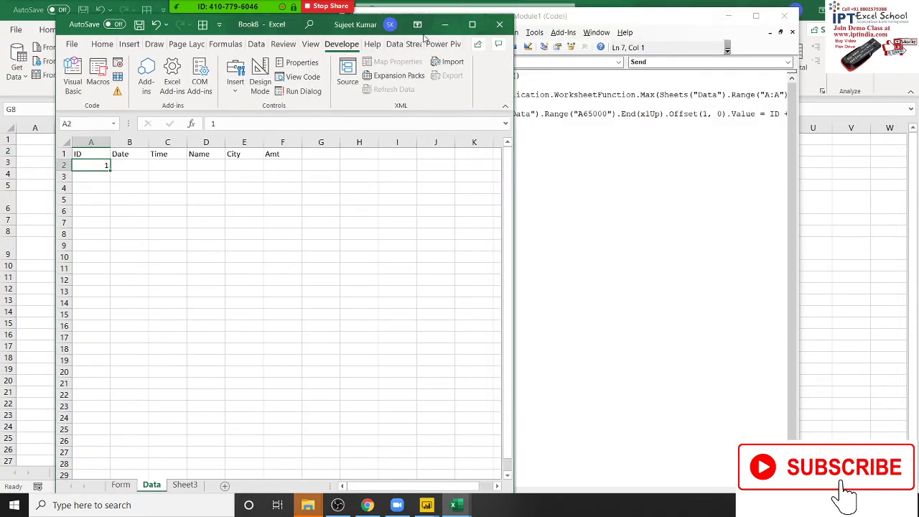
pyautogui.moveTo(656, 21); pyautogui.dragTo(790, 29)
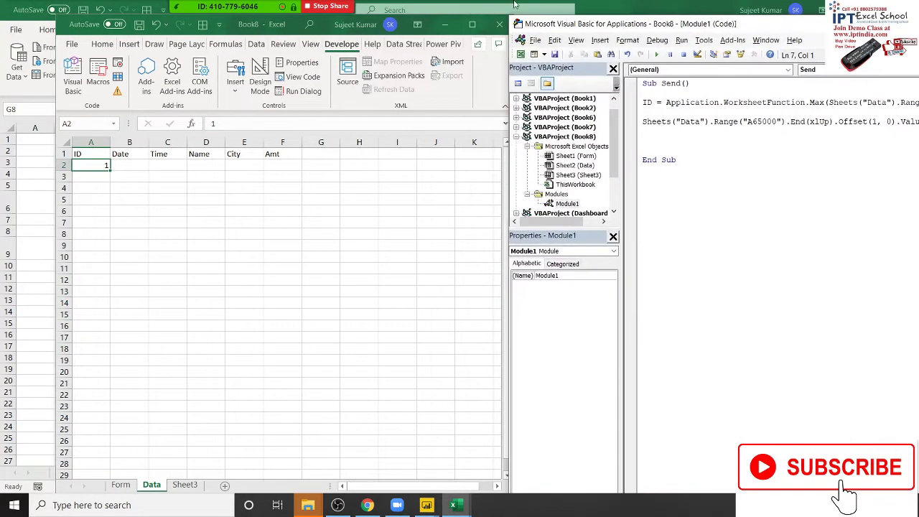
pyautogui.click(72, 34)
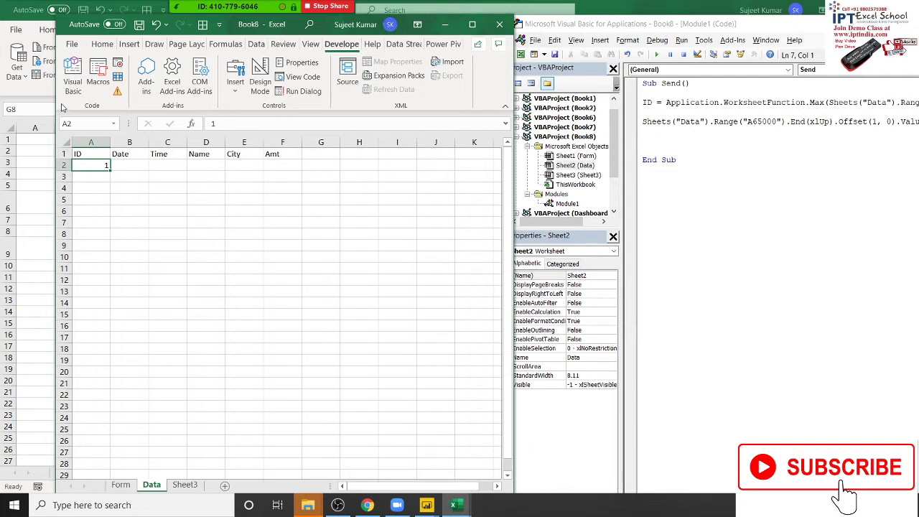
pyautogui.click(65, 28)
pyautogui.click(203, 28)
pyautogui.moveTo(326, 26); pyautogui.dragTo(263, 30)
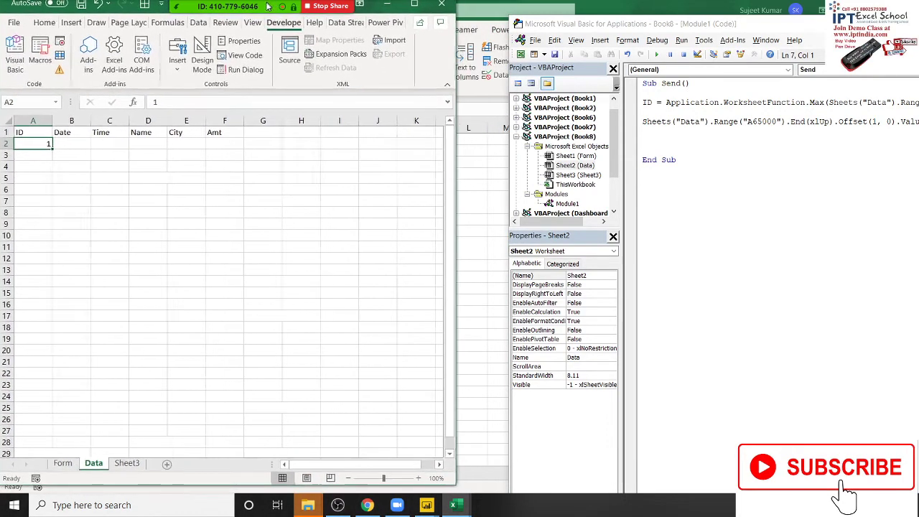
# Dock the code editor beside the narrowed workbook and widen it toward Excel.
pyautogui.click(629, 15)
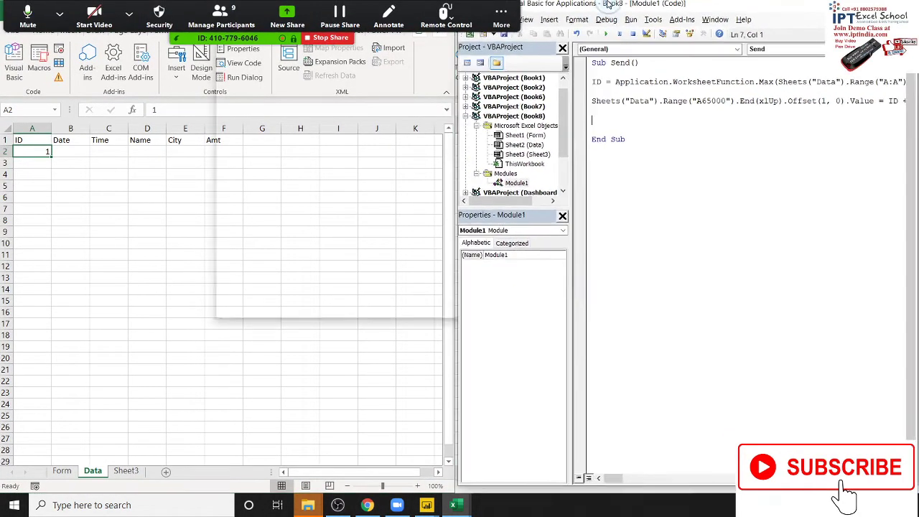
pyautogui.doubleClick(629, 16)
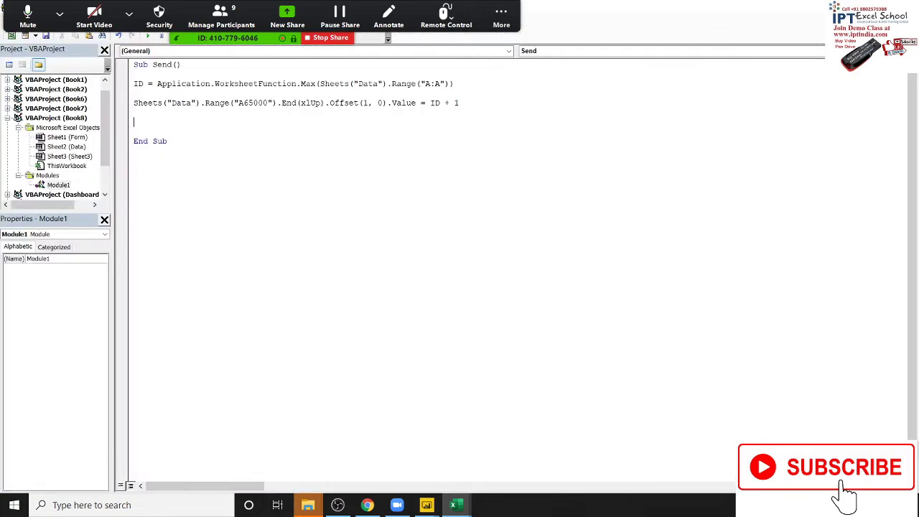
pyautogui.doubleClick(630, 10)
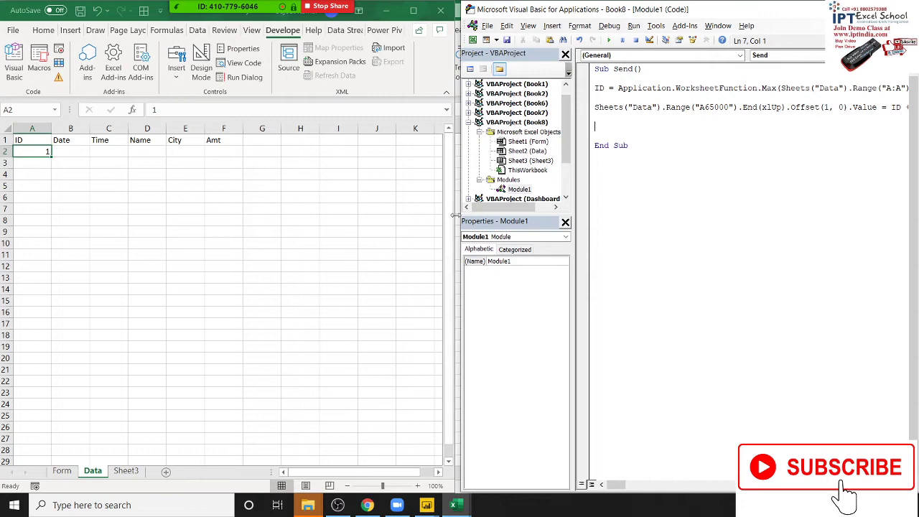
pyautogui.moveTo(456, 214); pyautogui.dragTo(323, 208)
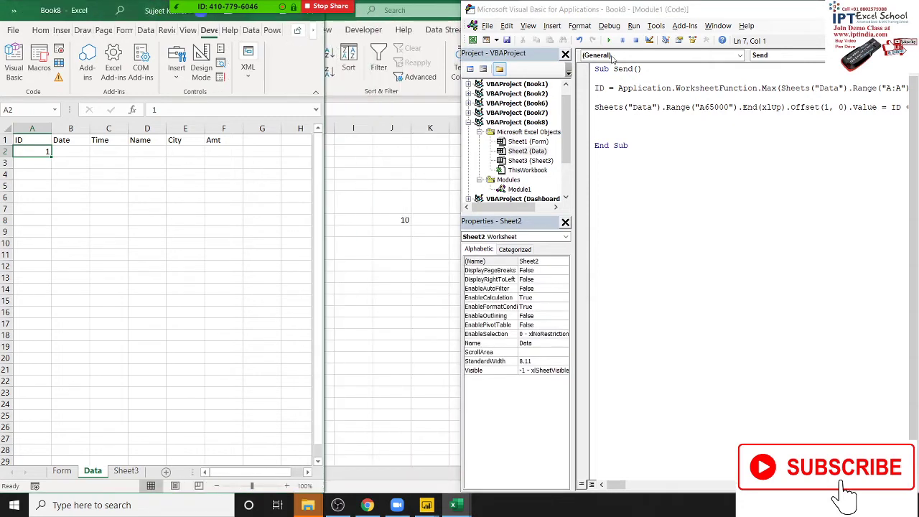
pyautogui.moveTo(578, 15); pyautogui.dragTo(439, 4)
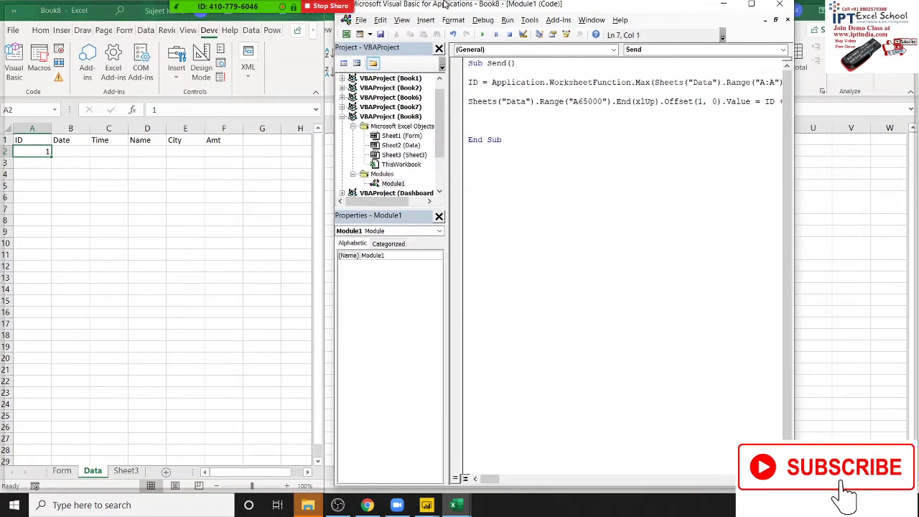
pyautogui.doubleClick(440, 4)
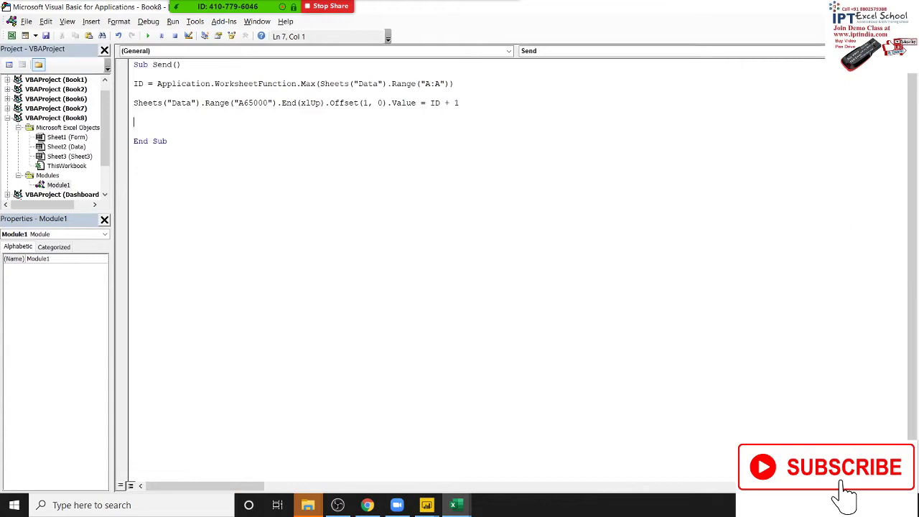
pyautogui.doubleClick(440, 4)
pyautogui.moveTo(683, 5); pyautogui.dragTo(550, 4)
pyautogui.doubleClick(550, 4)
pyautogui.press('super+Down')
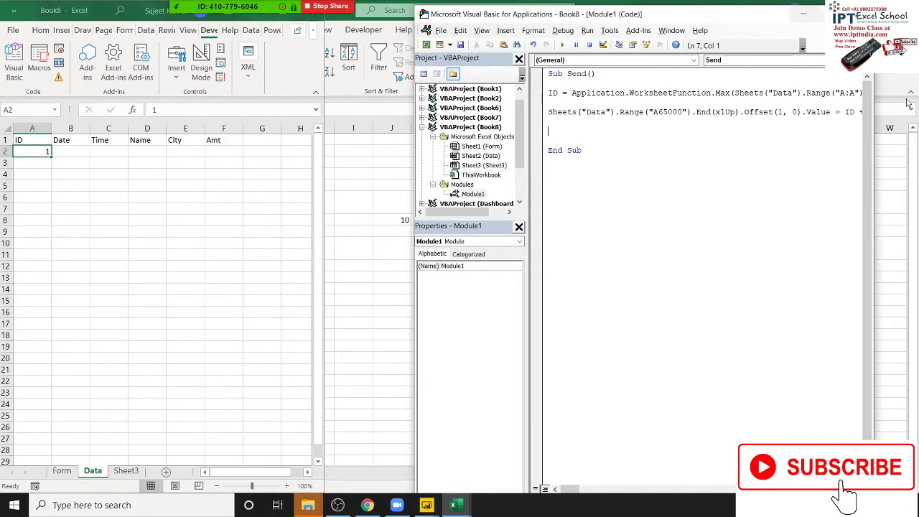
pyautogui.moveTo(417, 264); pyautogui.dragTo(326, 243)
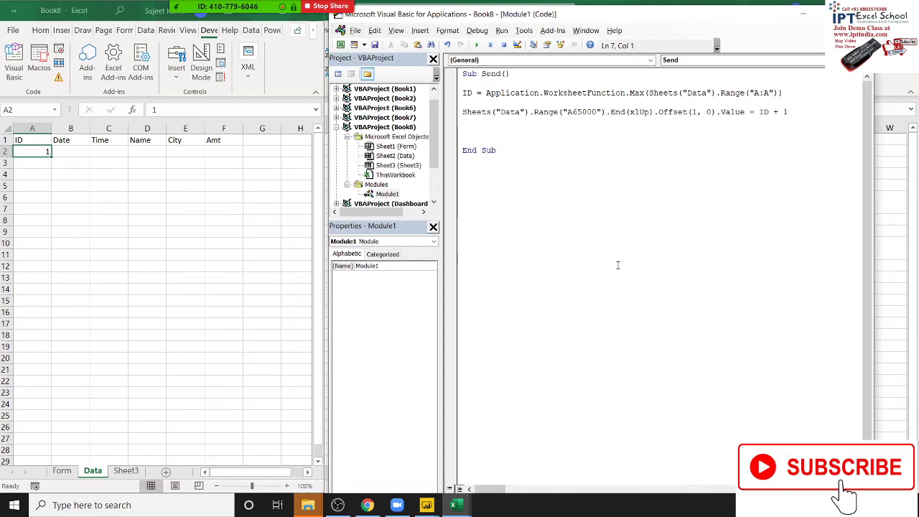
pyautogui.click(589, 206)
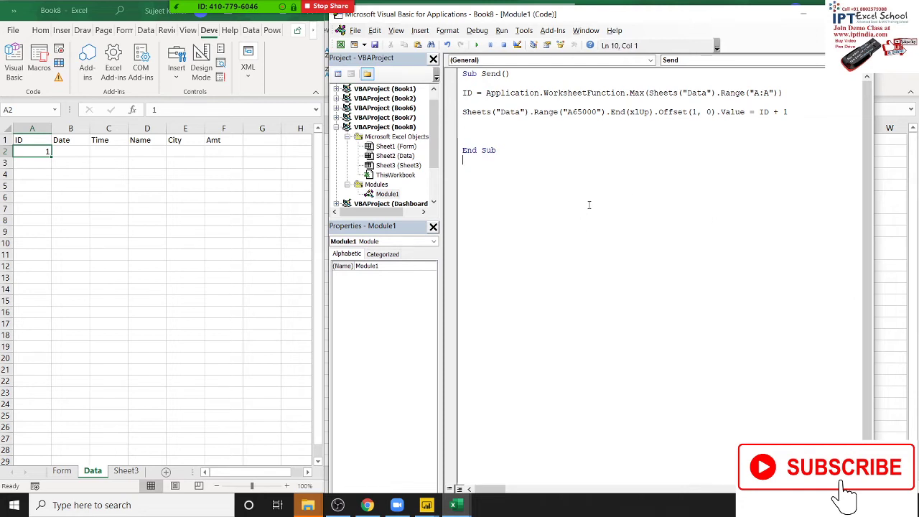
# Duplicate the line that writes ID + 1 directly below itself.
pyautogui.click(486, 120)
pyautogui.write('ra')
pyautogui.press('Delete')
pyautogui.press('Delete')
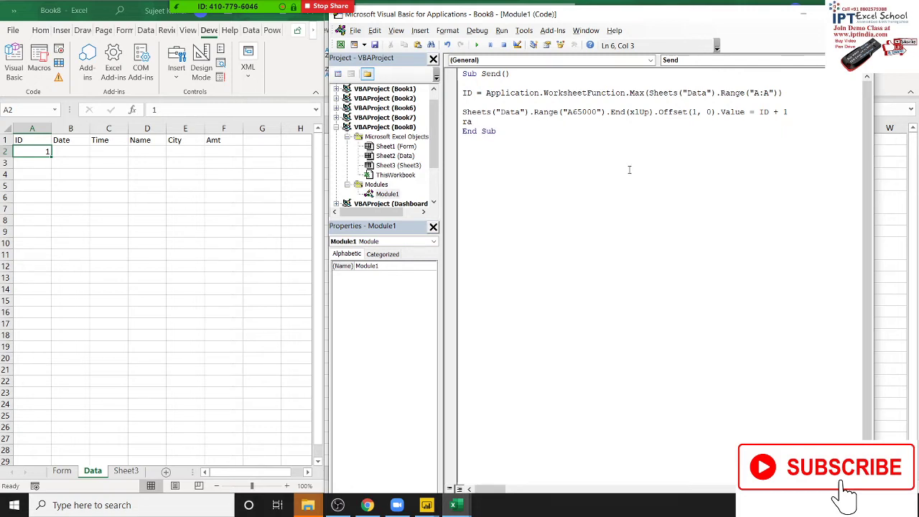
pyautogui.press('BackSpace')
pyautogui.press('BackSpace')
pyautogui.hotkey('shift', 'End')
pyautogui.hotkey('ctrl', 'c')
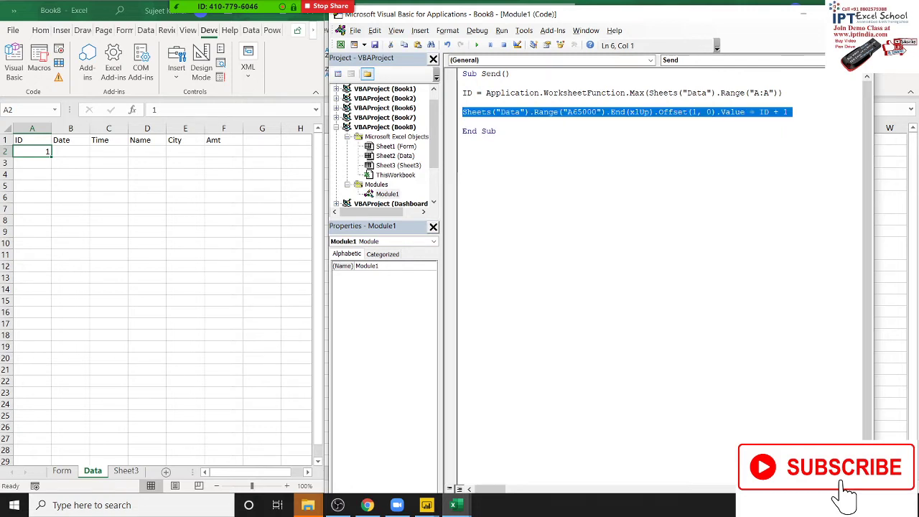
pyautogui.press('Down')
pyautogui.press('Down')
pyautogui.press('Return')
pyautogui.hotkey('ctrl', 'v')
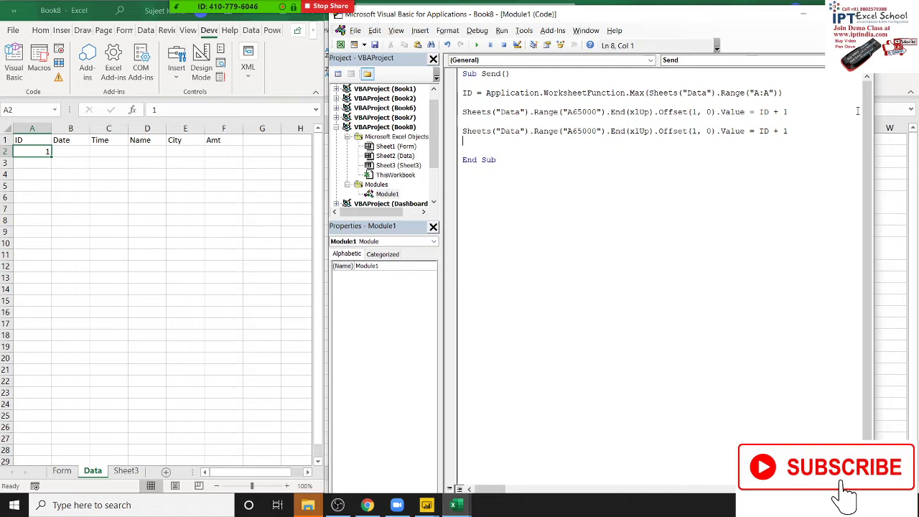
# In the copy, replace ID + 1 with Date and change Offset(1, 0) to Offset(0, 1).
pyautogui.moveTo(762, 130)
pyautogui.mouseDown()
pyautogui.moveTo(788, 131)
pyautogui.moveTo(750, 132)
pyautogui.moveTo(788, 131)
pyautogui.mouseUp()
pyautogui.click(810, 133)
pyautogui.click(759, 147)
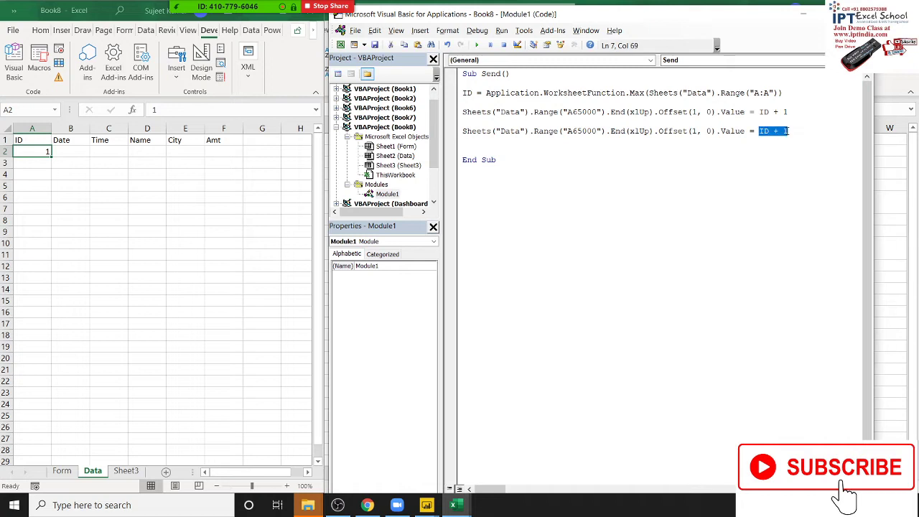
pyautogui.write('Date')
pyautogui.click(612, 144)
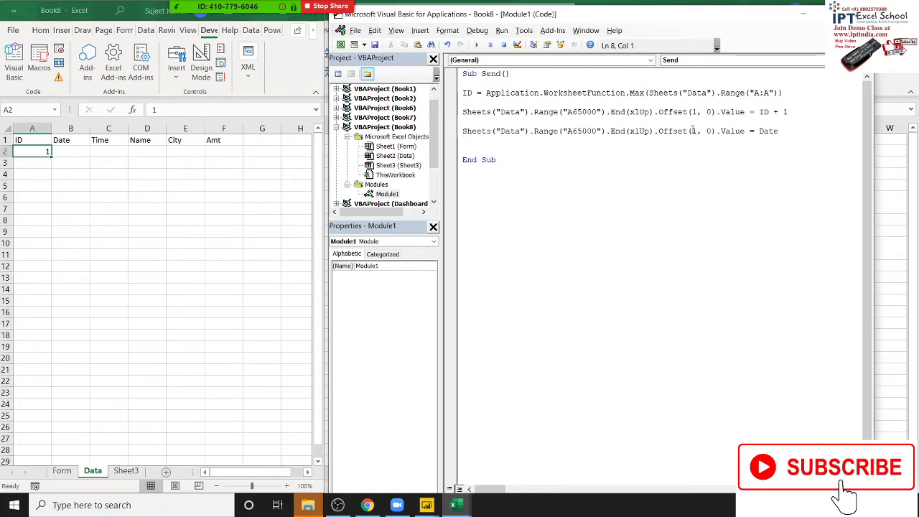
pyautogui.moveTo(691, 131); pyautogui.dragTo(708, 131)
pyautogui.write('0, 1')
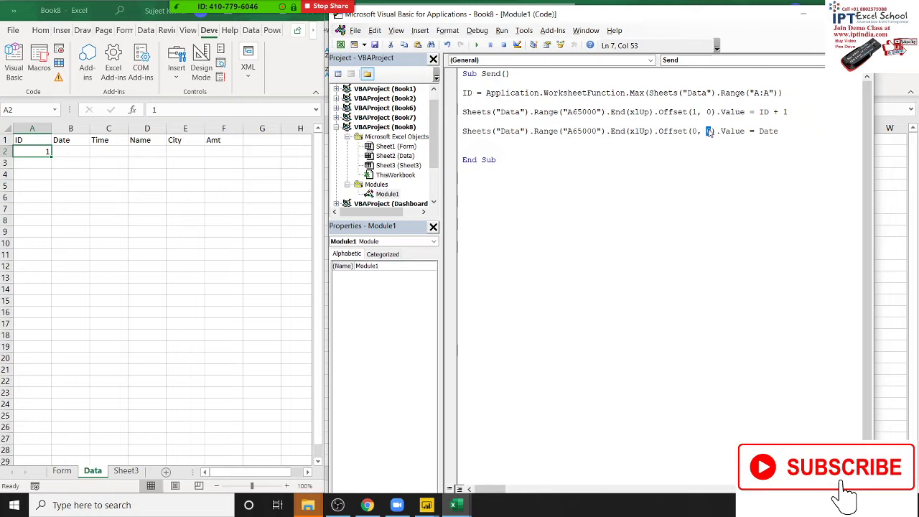
pyautogui.click(672, 181)
pyautogui.click(13, 278)
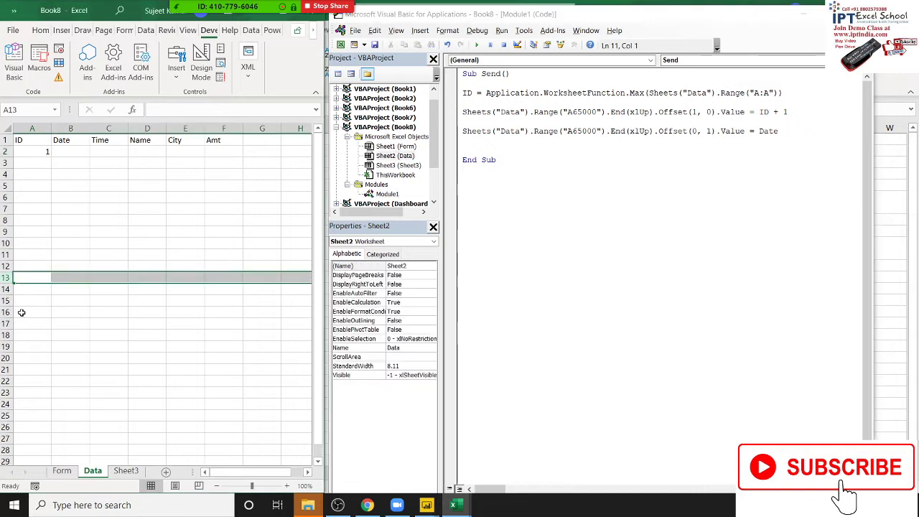
# Move to cell B2 on the Data sheet, next to the first ID.
pyautogui.click(31, 356)
pyautogui.hotkey('ctrl', 'Up')
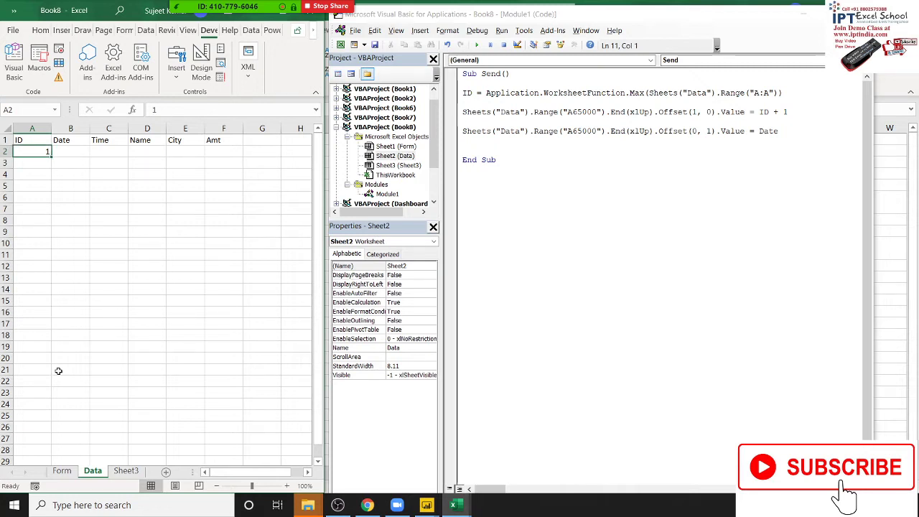
pyautogui.press('Right')
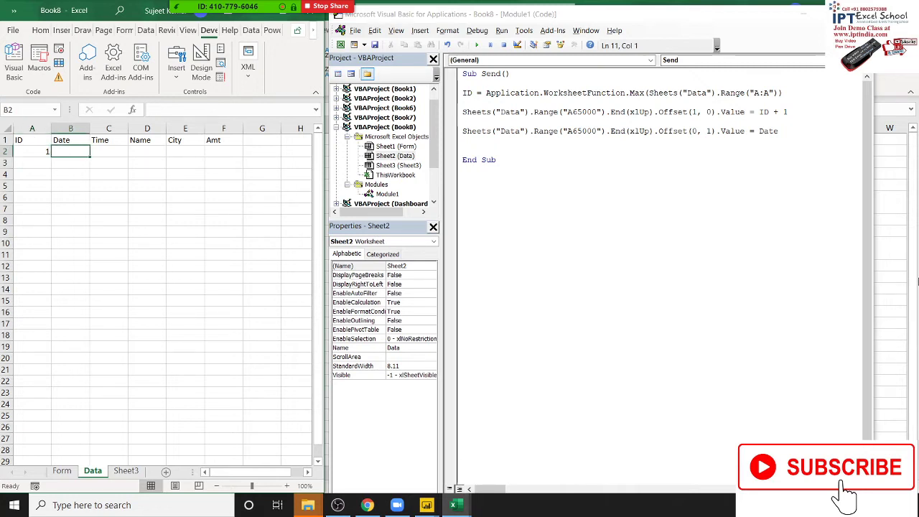
# Check the Date line's row and column Offset values, then run Send to add ID 2 and 5/4/2020 in row 3.
pyautogui.doubleClick(695, 131)
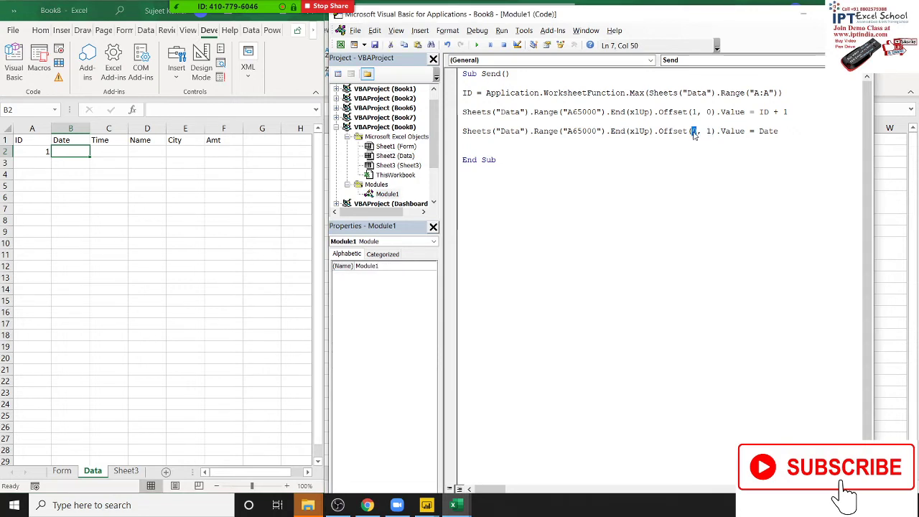
pyautogui.write('0')
pyautogui.doubleClick(711, 133)
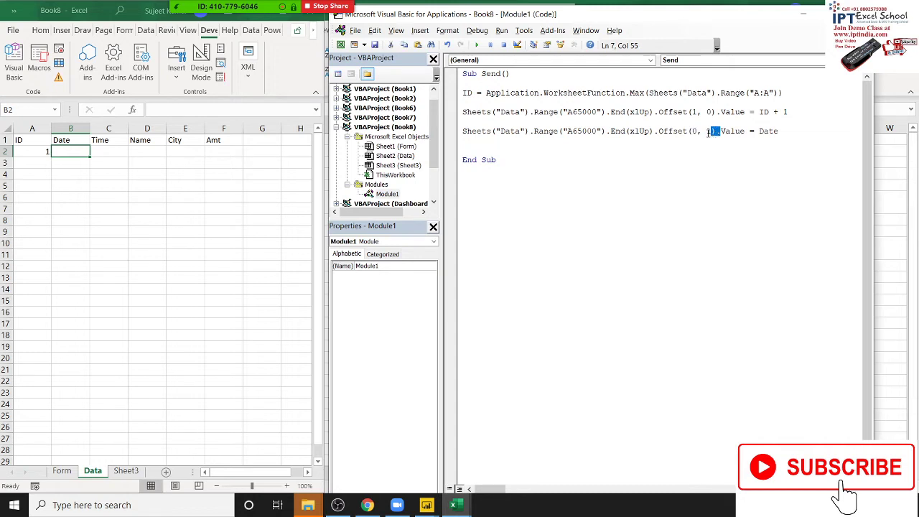
pyautogui.moveTo(496, 131); pyautogui.dragTo(464, 122)
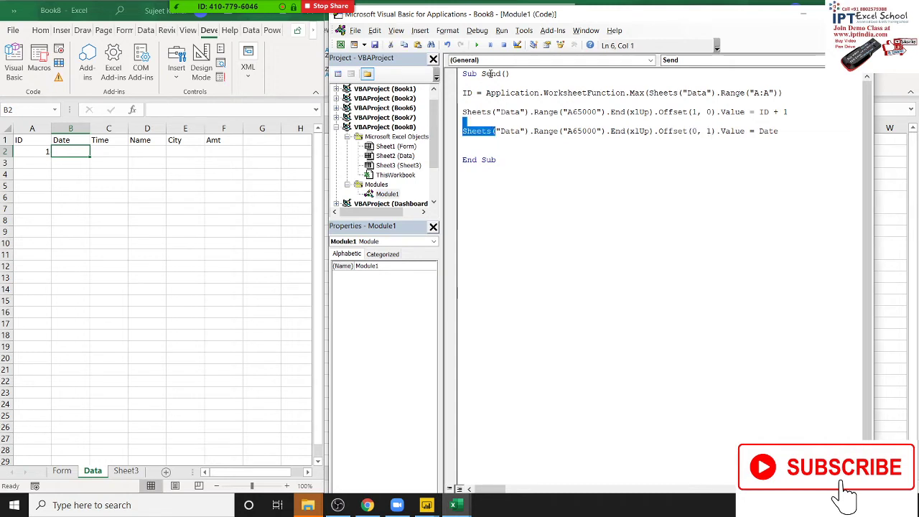
pyautogui.click(476, 45)
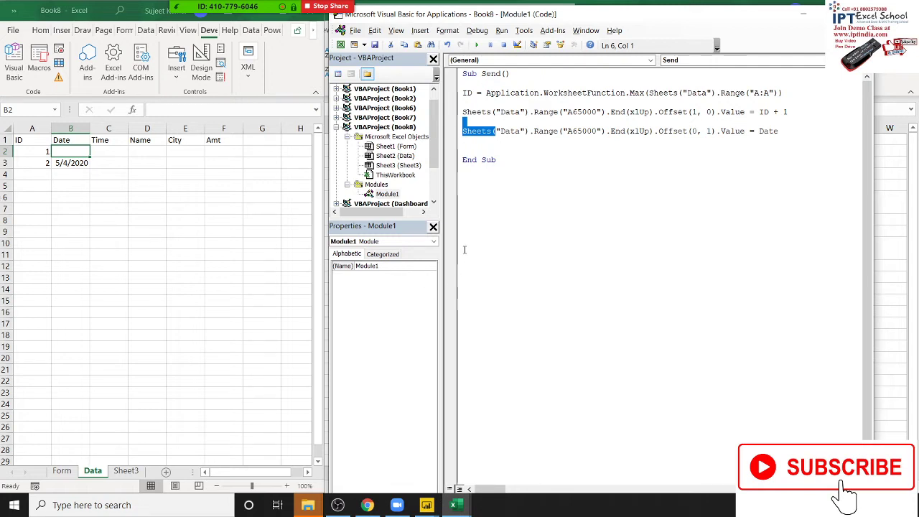
# Remove the blank line above the Date line and paste a duplicate of the Date line.
pyautogui.click(463, 126)
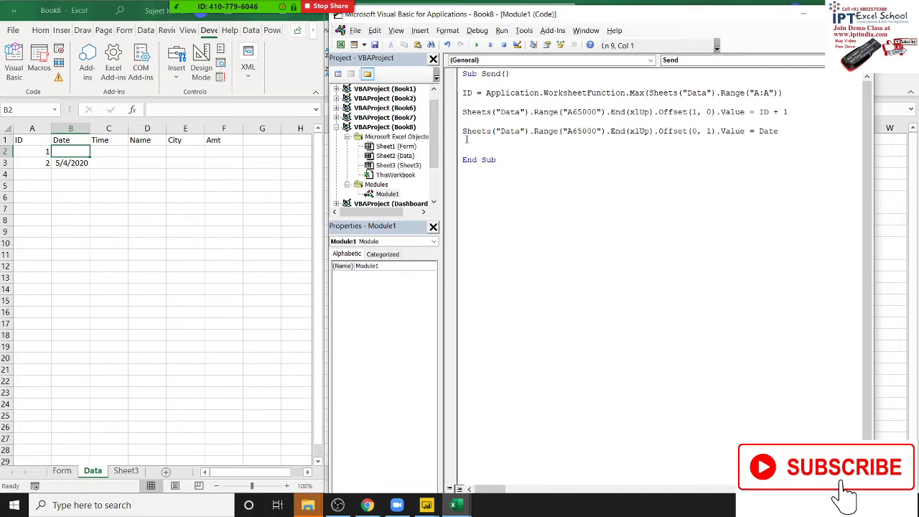
pyautogui.press('BackSpace')
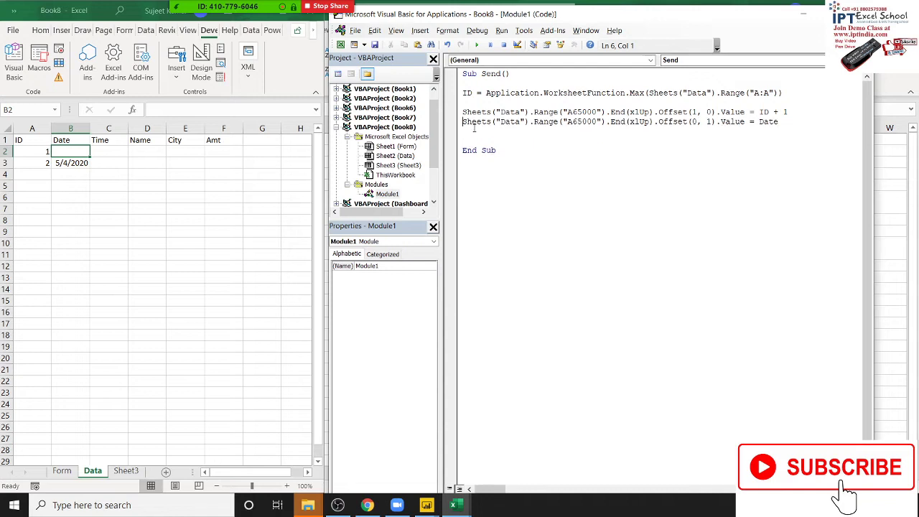
pyautogui.hotkey('shift', 'Down')
pyautogui.hotkey('ctrl', 'c')
pyautogui.hotkey('ctrl', 'v')
pyautogui.hotkey('ctrl', 'v')
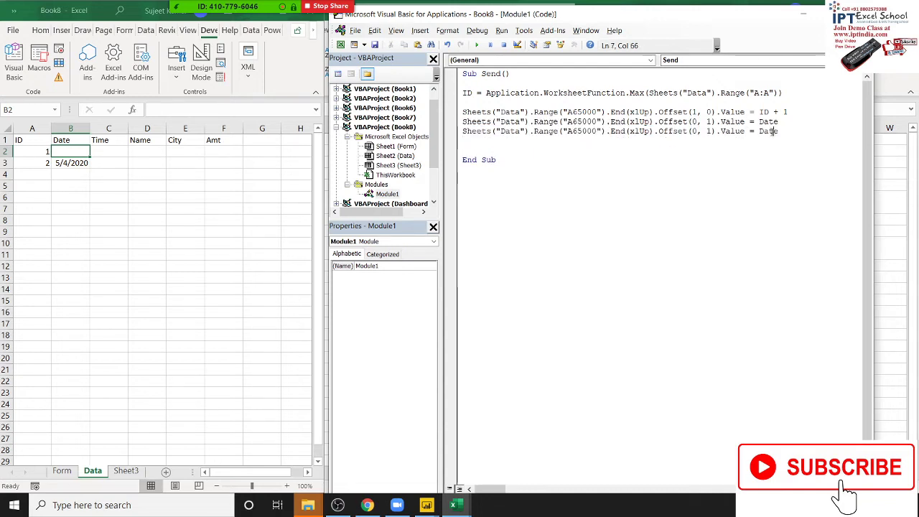
# Replace Date in the copy with Format(Now,"DD-MMM-YY") and run Send, adding ID 3 and 5/4/2020 in row 4.
pyautogui.doubleClick(768, 132)
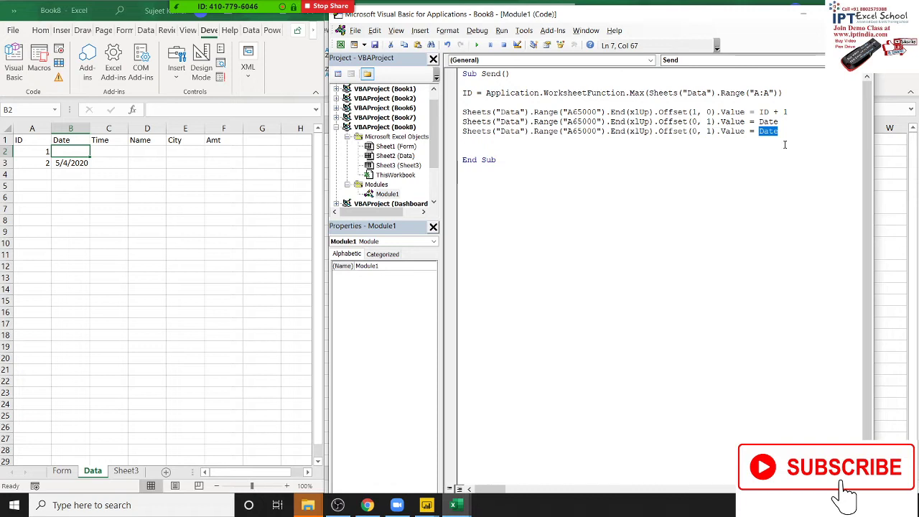
pyautogui.write('for')
pyautogui.write('mat')
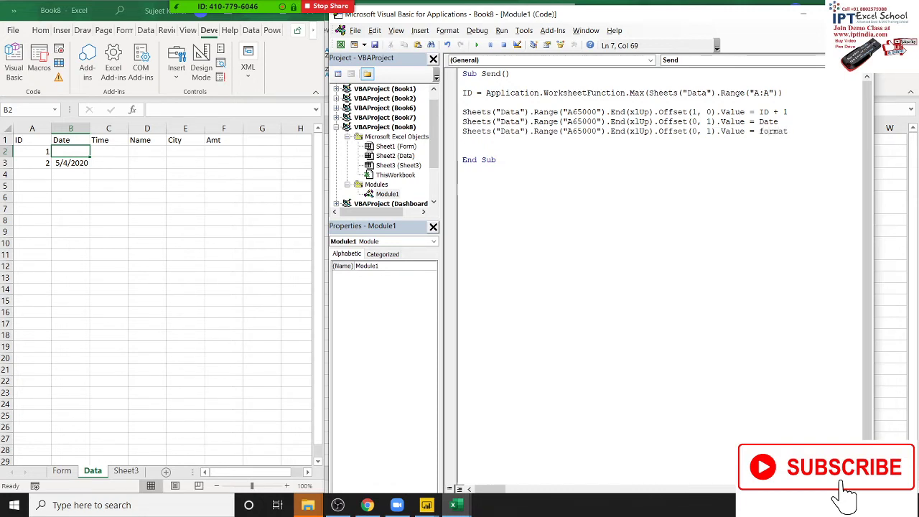
pyautogui.write('(now')
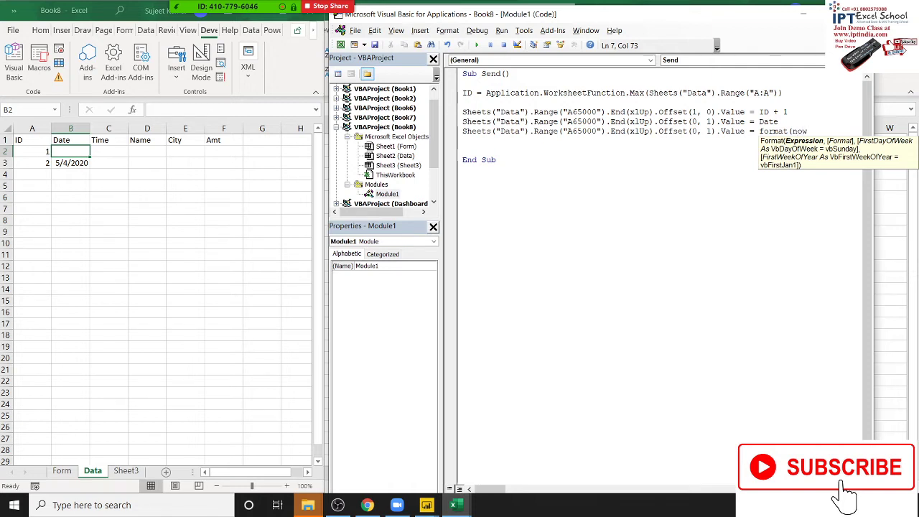
pyautogui.write(',"DD')
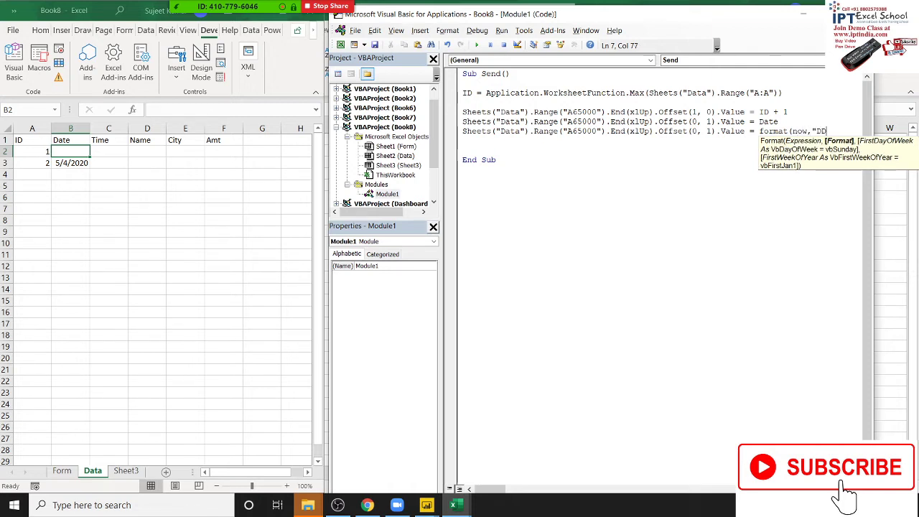
pyautogui.write('-MMM')
pyautogui.write('-')
pyautogui.write('YY")')
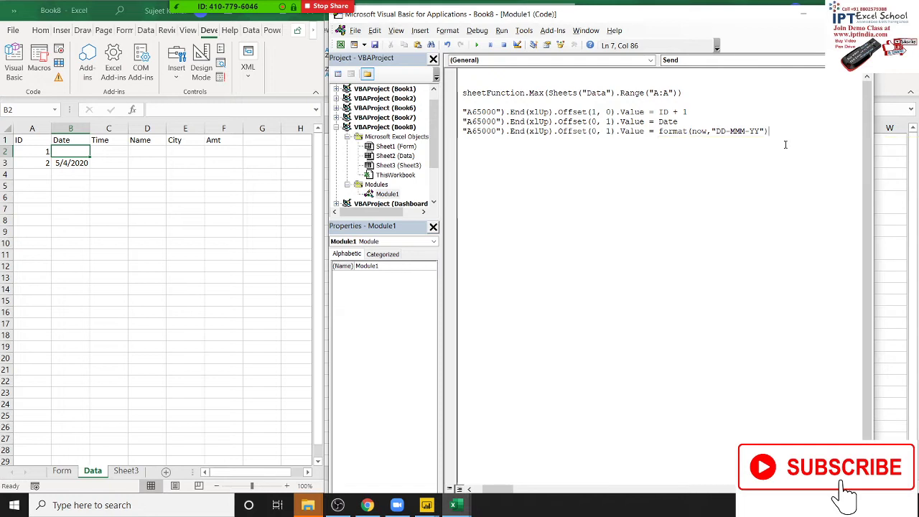
pyautogui.press('Return')
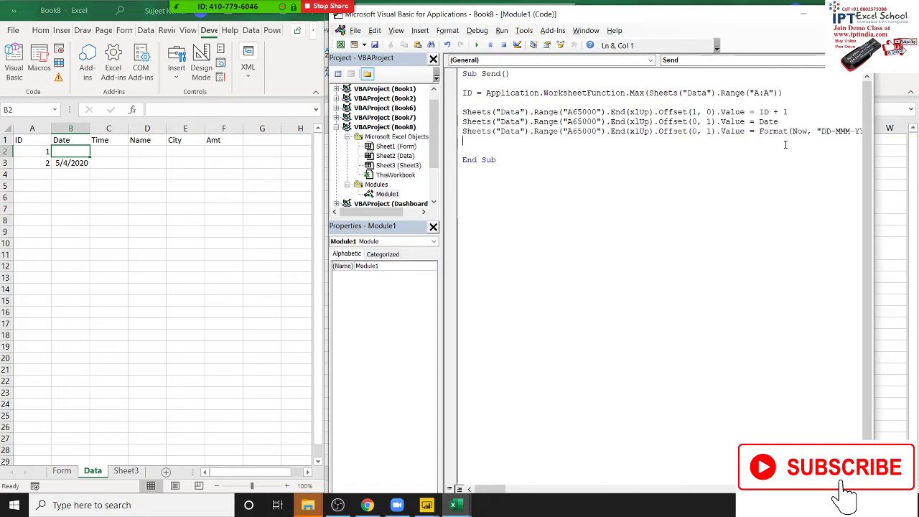
pyautogui.click(481, 45)
# Change the Format line's column offset to 2 so it writes to the Time column.
pyautogui.write('2')
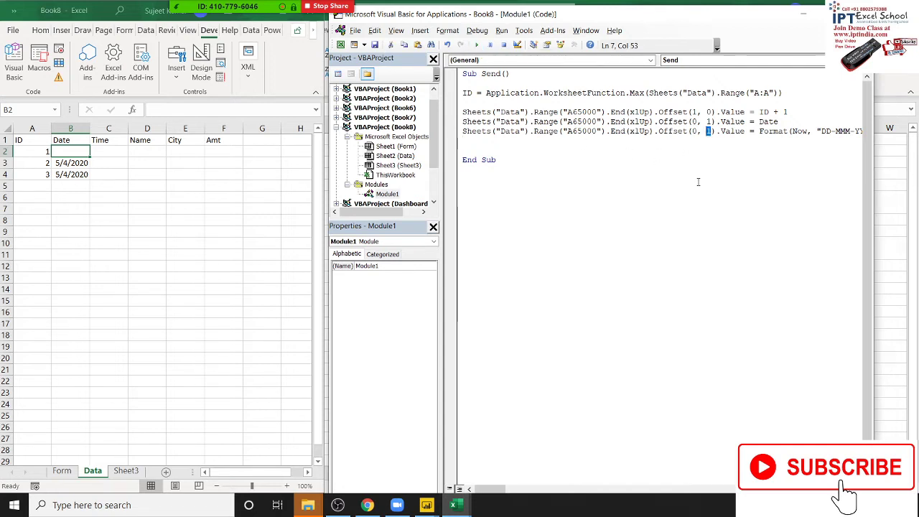
pyautogui.click(618, 196)
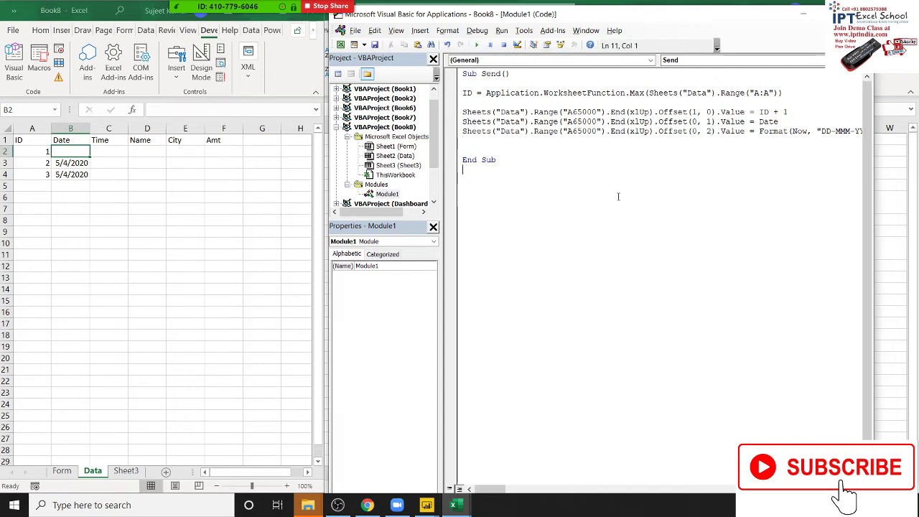
pyautogui.click(572, 154)
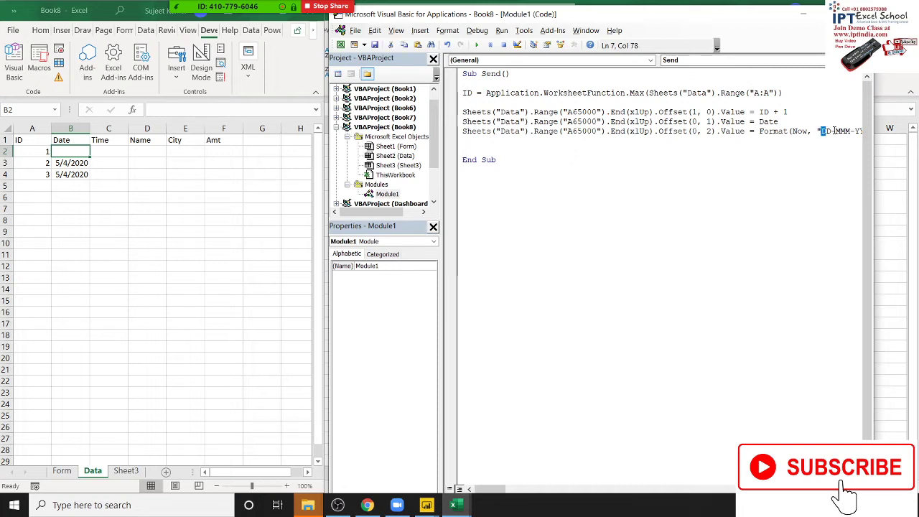
# Change the format string to "HH:MM:SS" and run Send, adding 4, 5/4/2020 and 21:21:27 in row 5.
pyautogui.moveTo(821, 131); pyautogui.dragTo(855, 132)
pyautogui.press('Delete')
pyautogui.press('Delete')
pyautogui.press('Delete')
pyautogui.press('Delete')
pyautogui.write('HH:')
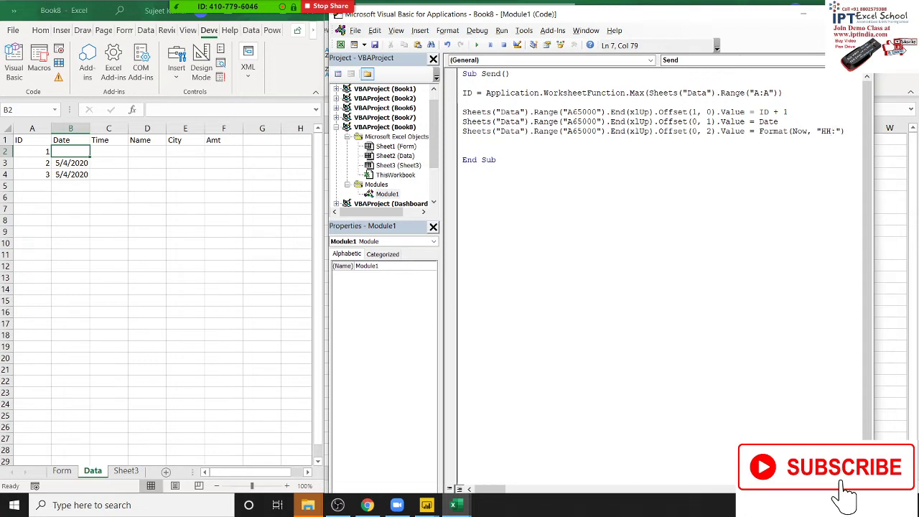
pyautogui.write('MM:')
pyautogui.write('SS')
pyautogui.click(478, 46)
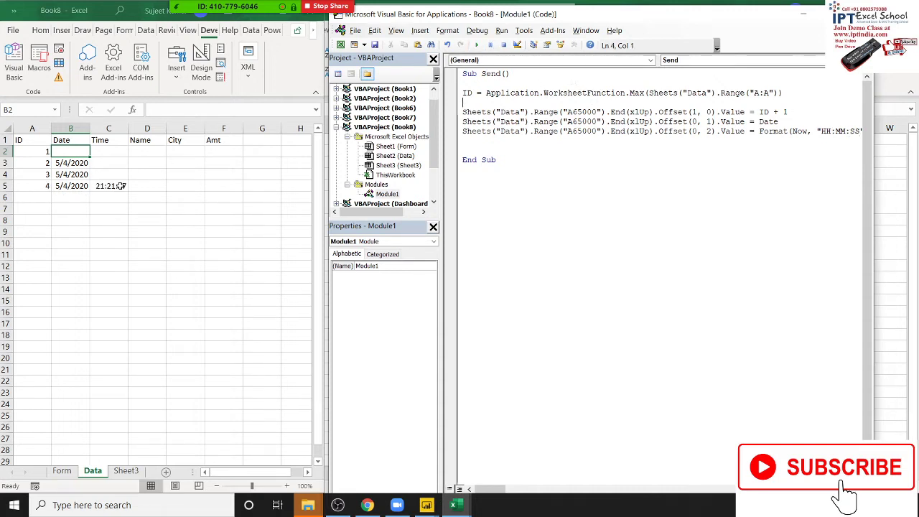
# Switch to the Form sheet and paste another Sheets line below the time line.
pyautogui.moveTo(122, 186); pyautogui.dragTo(45, 162)
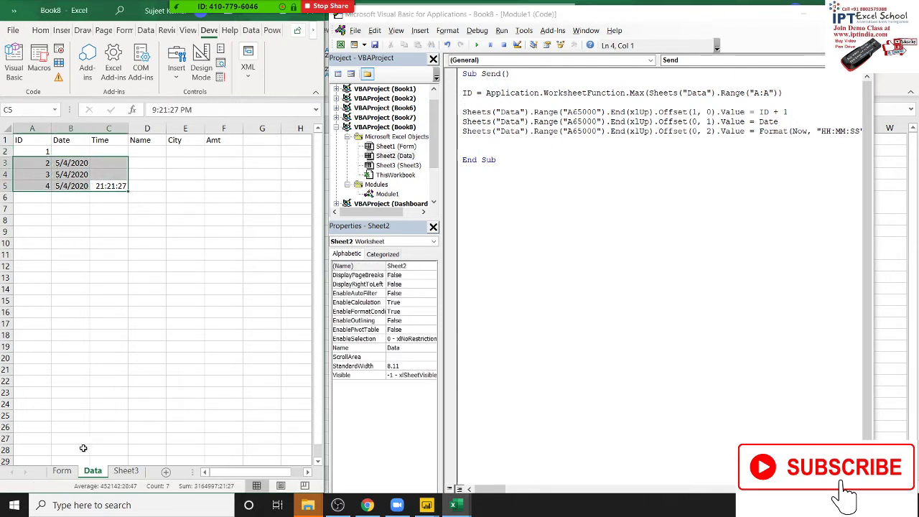
pyautogui.click(71, 470)
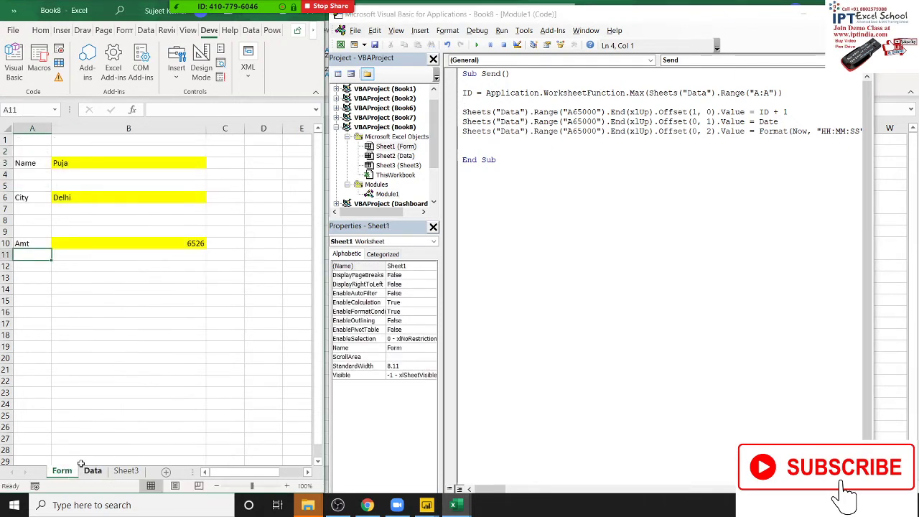
pyautogui.click(457, 136)
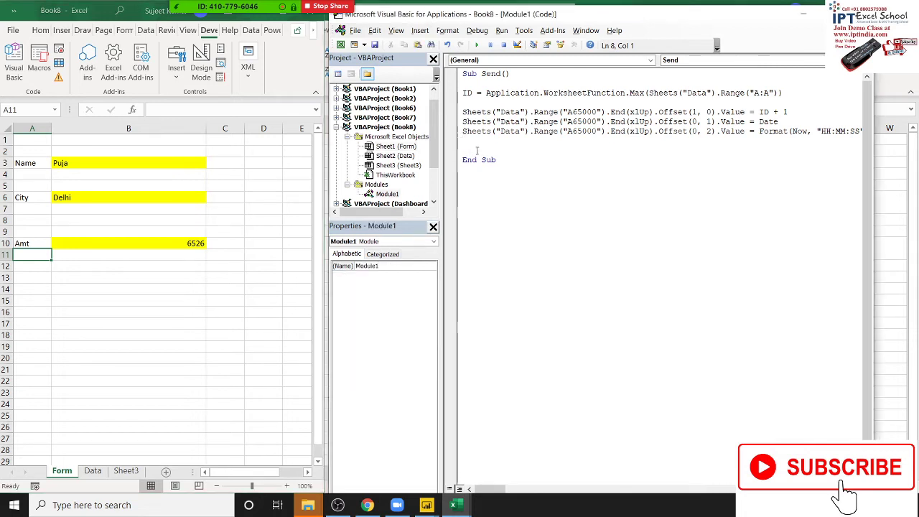
pyautogui.hotkey('ctrl', 'v')
# Set the new line to Offset(0, 3) and replace Date with Range("B3").Value.
pyautogui.doubleClick(708, 140)
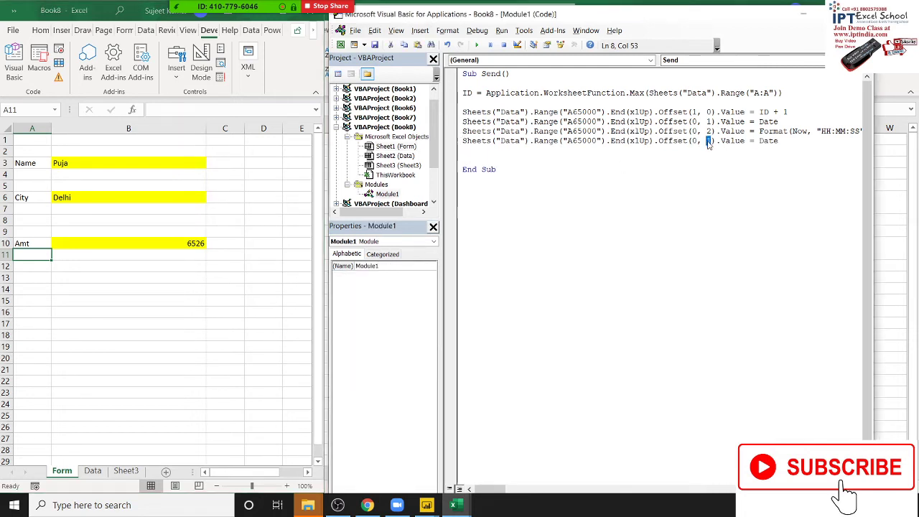
pyautogui.write('3')
pyautogui.doubleClick(767, 140)
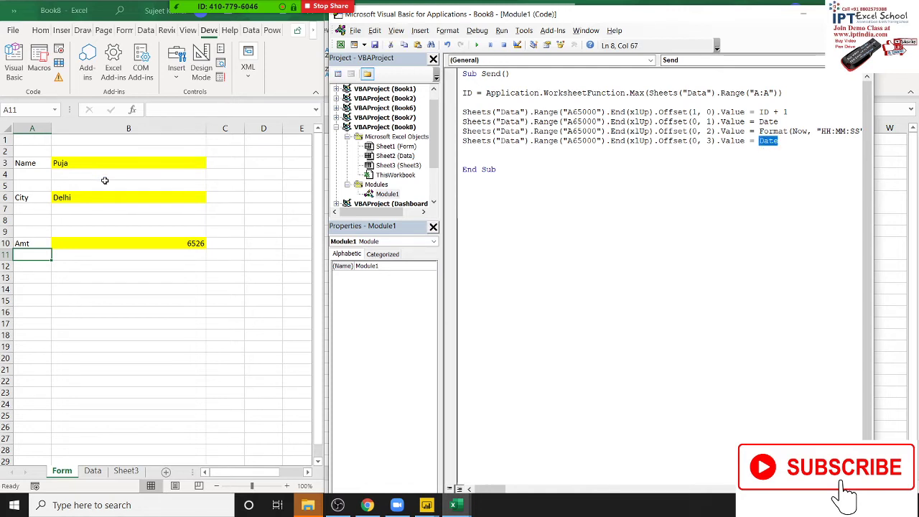
pyautogui.write('range(')
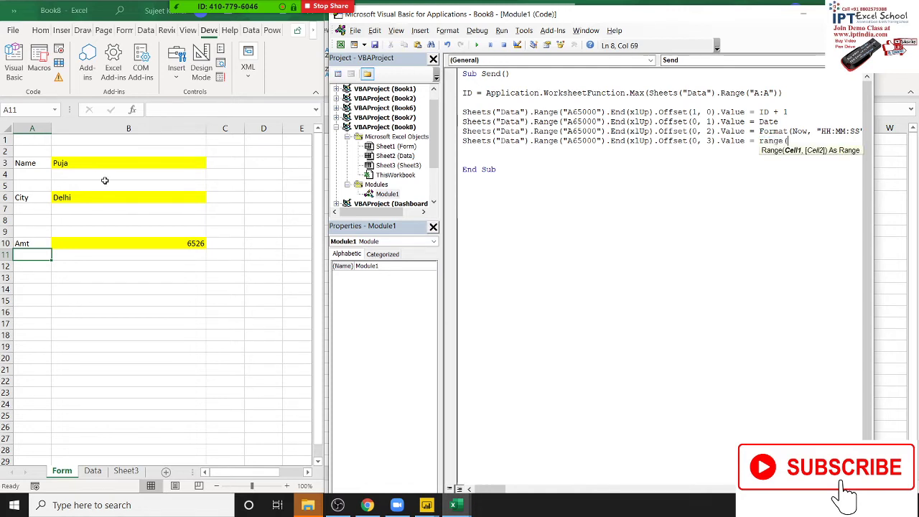
pyautogui.write('"')
pyautogui.write('B3").')
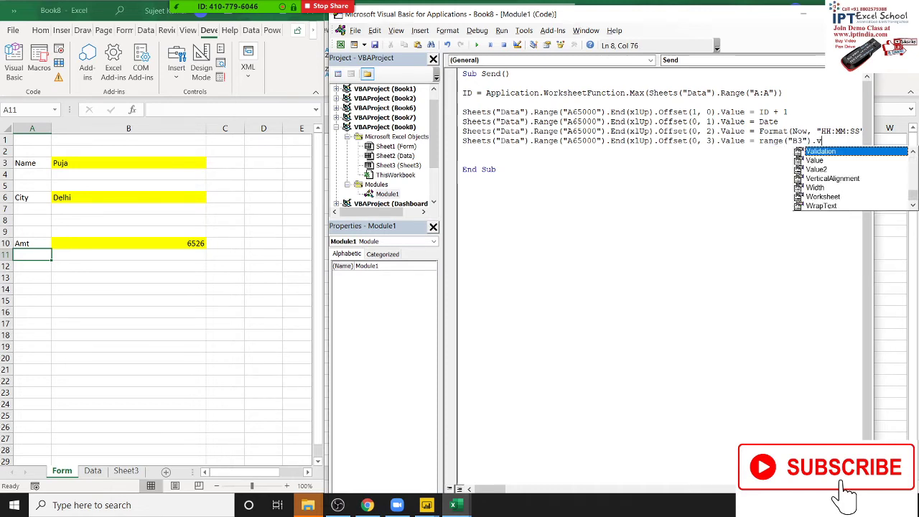
pyautogui.write('Value')
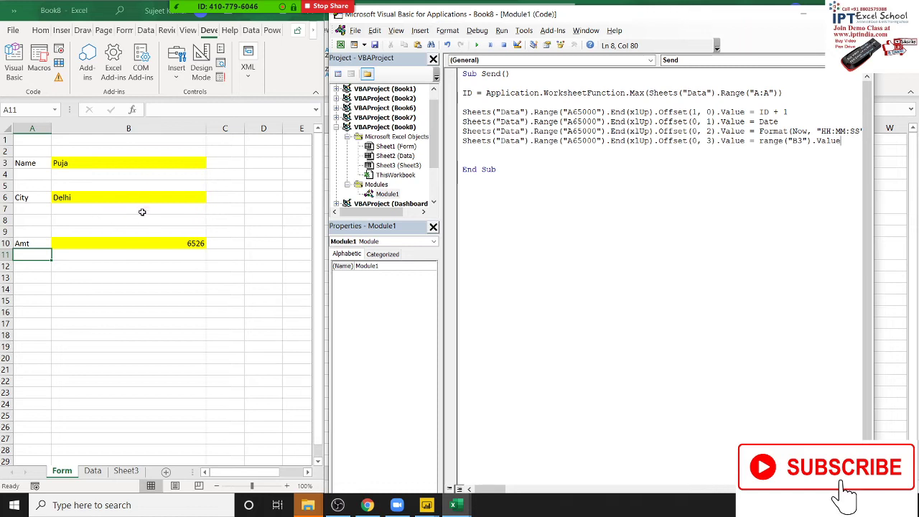
pyautogui.click(484, 149)
pyautogui.moveTo(496, 142); pyautogui.dragTo(539, 142)
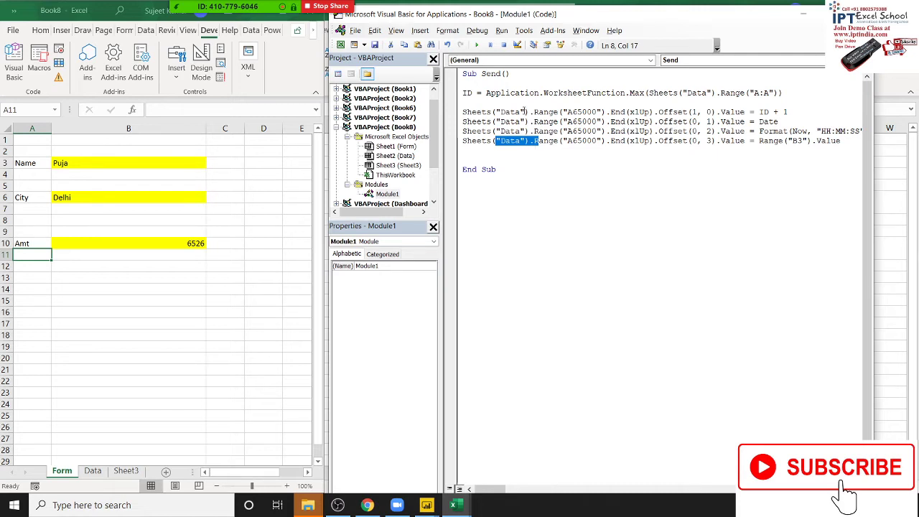
pyautogui.click(490, 74)
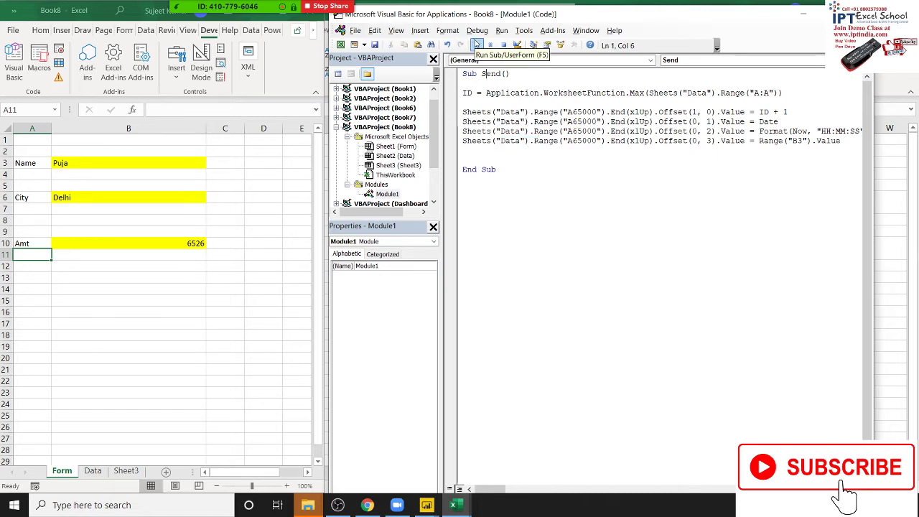
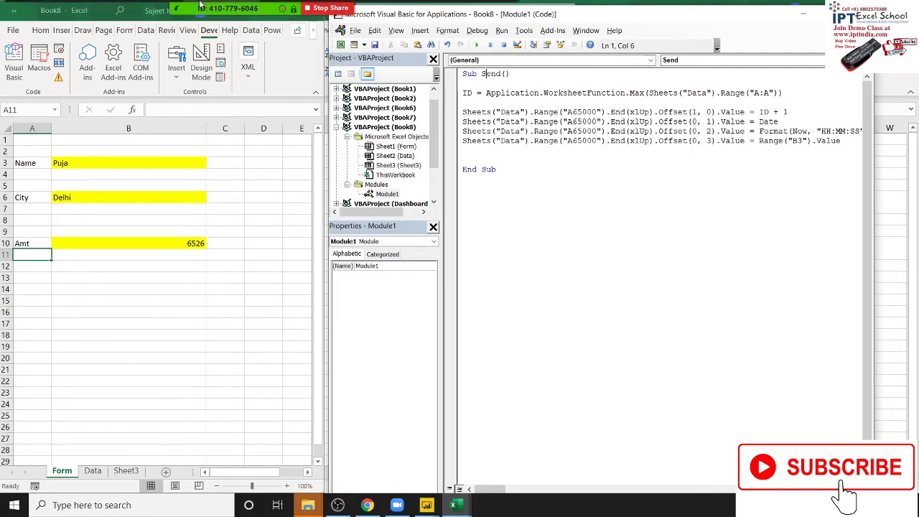
# Mute all participants in the Zoom meeting and close the Participants list.
pyautogui.click(221, 16)
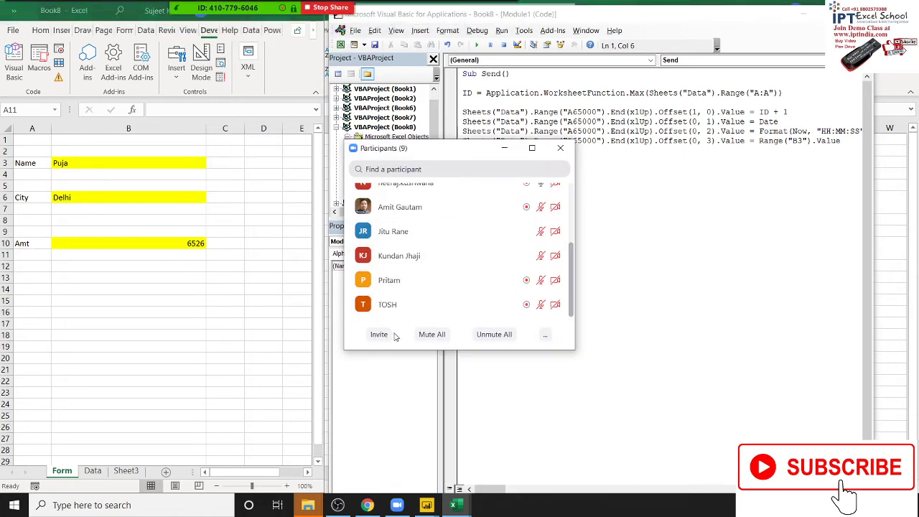
pyautogui.click(432, 334)
pyautogui.click(501, 286)
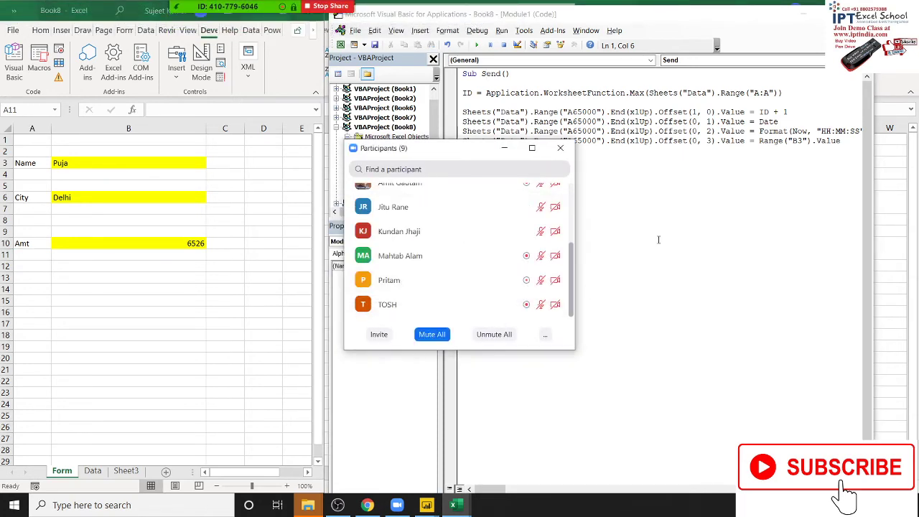
pyautogui.click(560, 148)
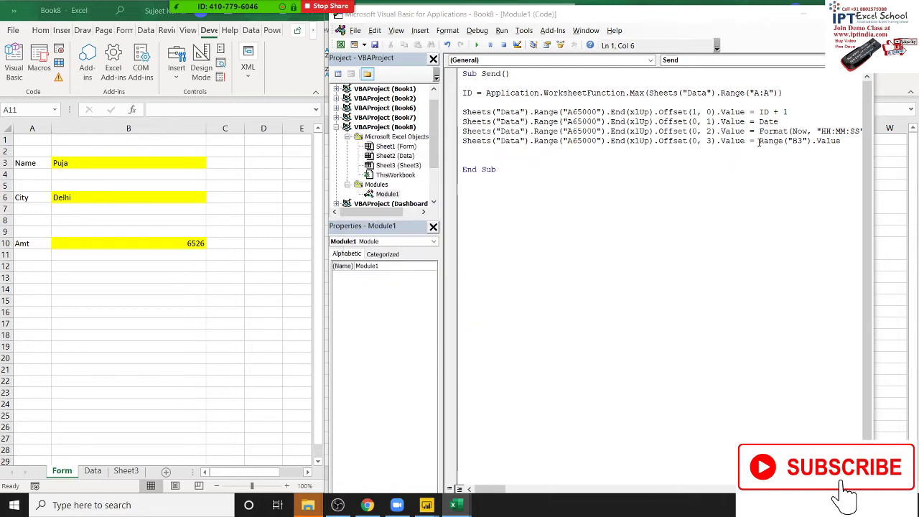
# Duplicate the last Sheets("Data") line of the Send macro.
pyautogui.click(754, 142)
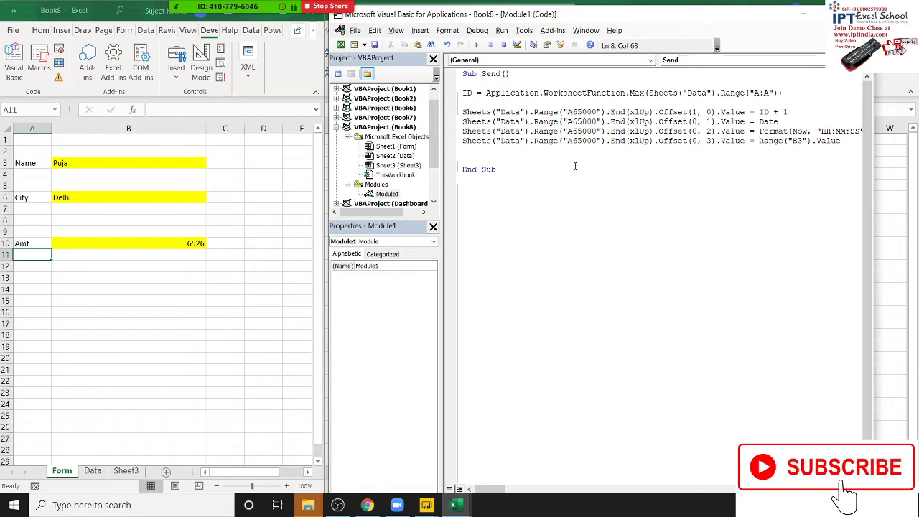
pyautogui.moveTo(464, 141); pyautogui.dragTo(532, 141)
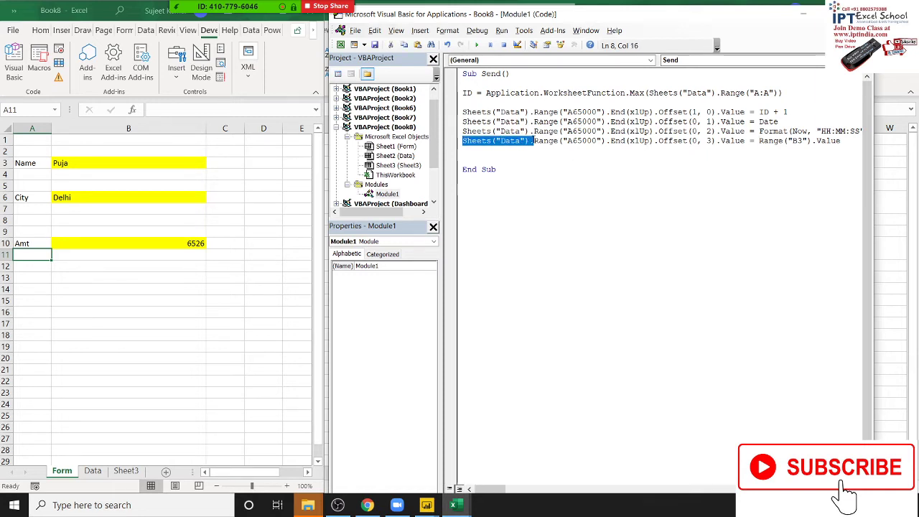
pyautogui.click(561, 156)
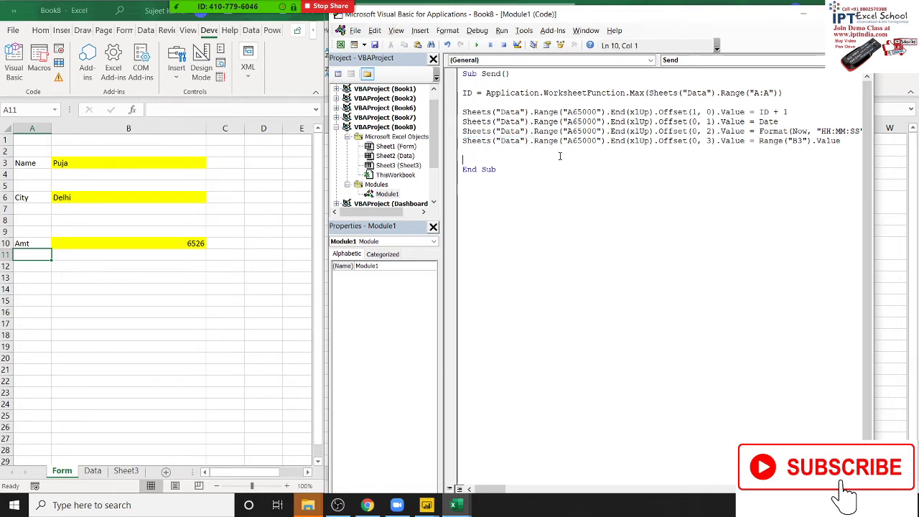
pyautogui.click(466, 141)
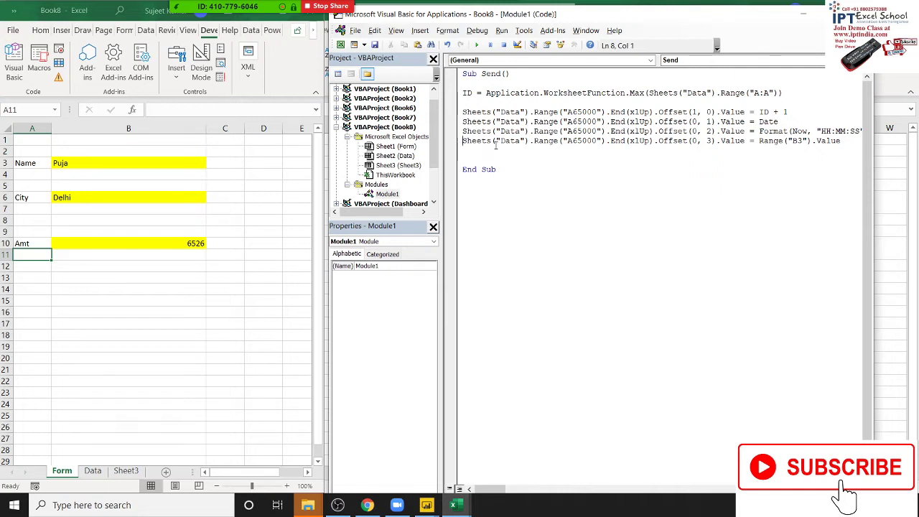
pyautogui.press('Home')
pyautogui.hotkey('shift', 'Down')
pyautogui.hotkey('ctrl', 'c')
pyautogui.hotkey('ctrl', 'v')
pyautogui.hotkey('ctrl', 'v')
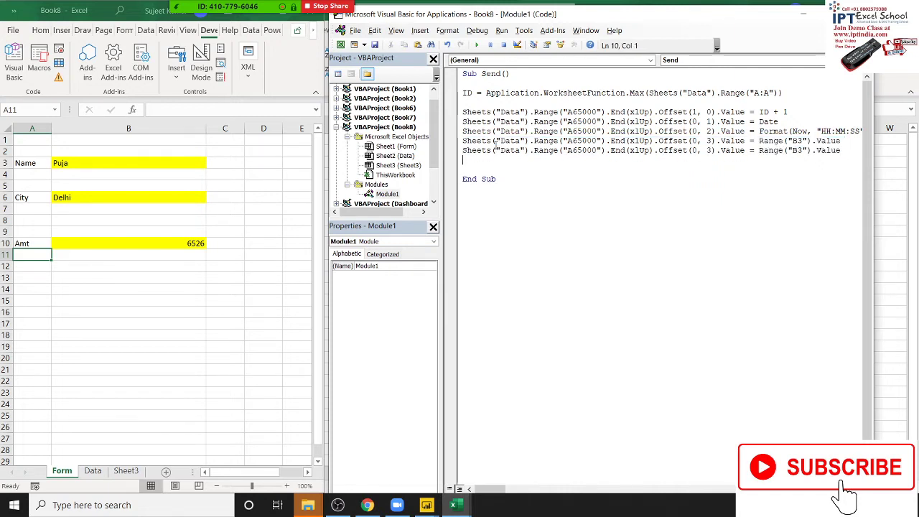
# Change the copied line to write Range("B6") at Offset(0, 4).
pyautogui.click(713, 150)
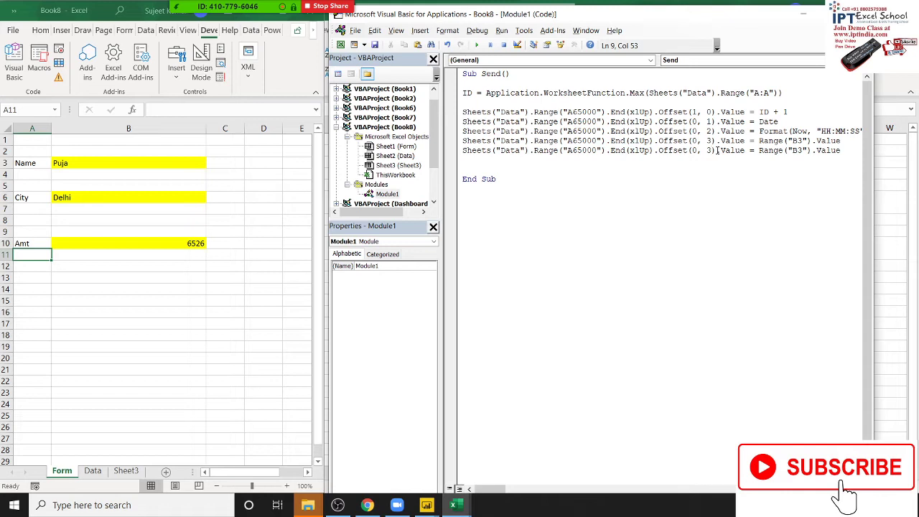
pyautogui.press('BackSpace')
pyautogui.write('4')
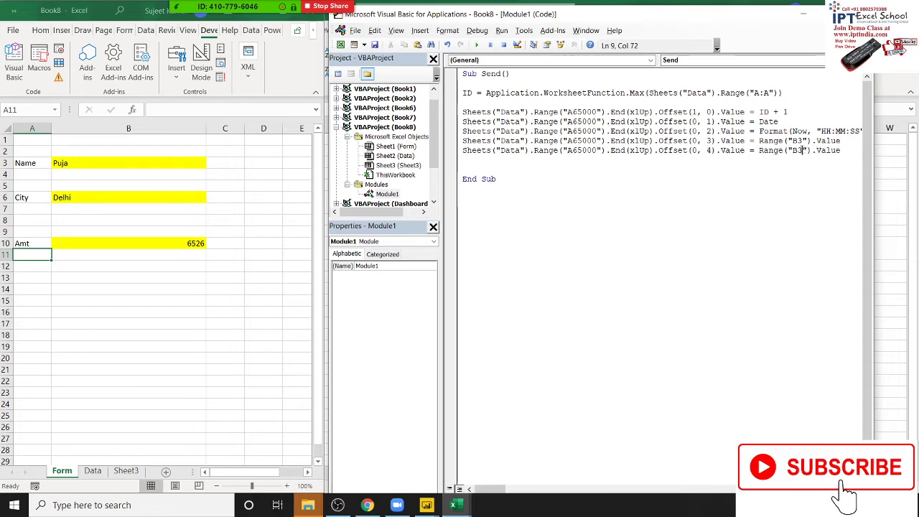
pyautogui.press('BackSpace')
pyautogui.write('6')
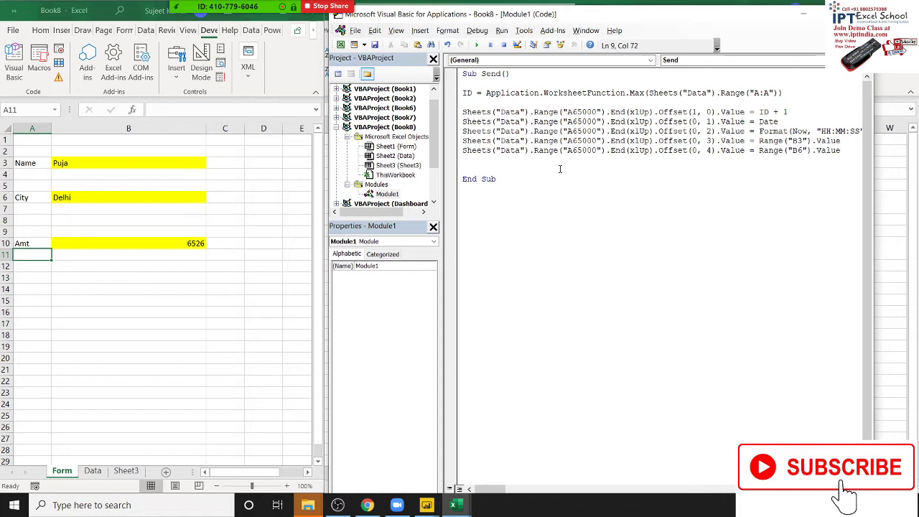
# Add another copy writing Range("B10") at Offset(0, 5), leaving a blank line before End Sub.
pyautogui.click(512, 163)
pyautogui.hotkey('ctrl', 'v')
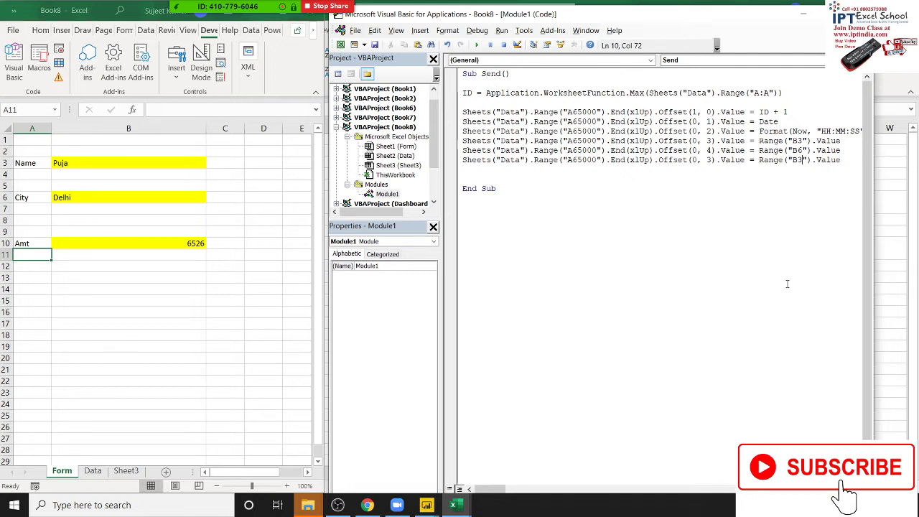
pyautogui.press('BackSpace')
pyautogui.write('10')
pyautogui.doubleClick(709, 151)
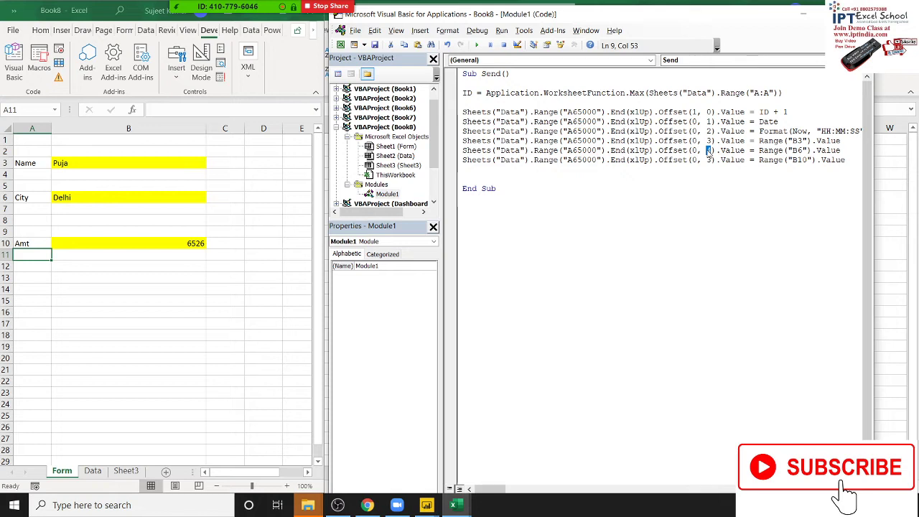
pyautogui.write('4')
pyautogui.doubleClick(709, 160)
pyautogui.write('5')
pyautogui.press('Return')
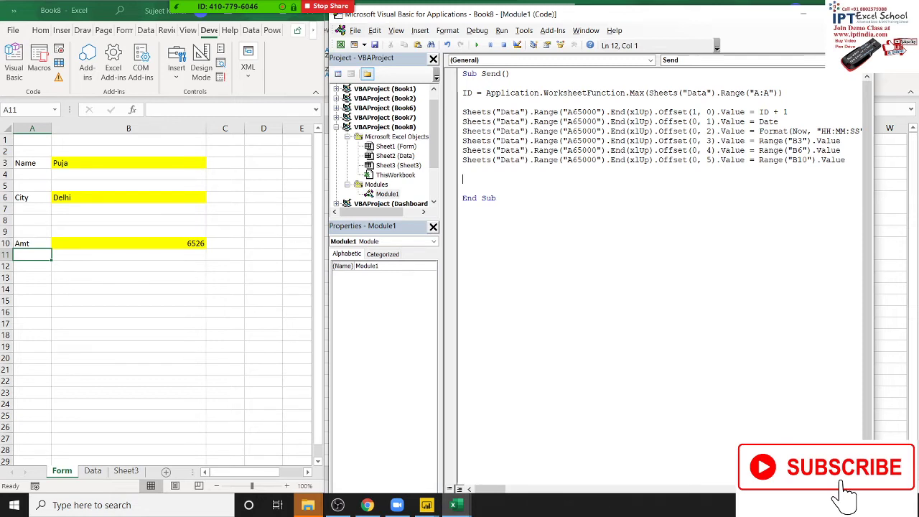
# Add MsgBox "Data Have Saved" as the final line before End Sub.
pyautogui.write('msgbox "Uour')
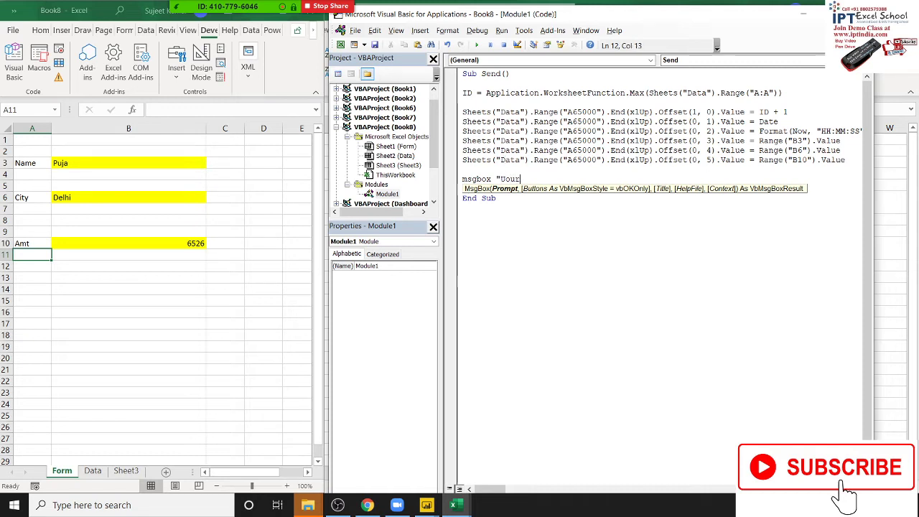
pyautogui.press('BackSpace')
pyautogui.press('BackSpace')
pyautogui.press('BackSpace')
pyautogui.press('BackSpace')
pyautogui.write('Data Have ')
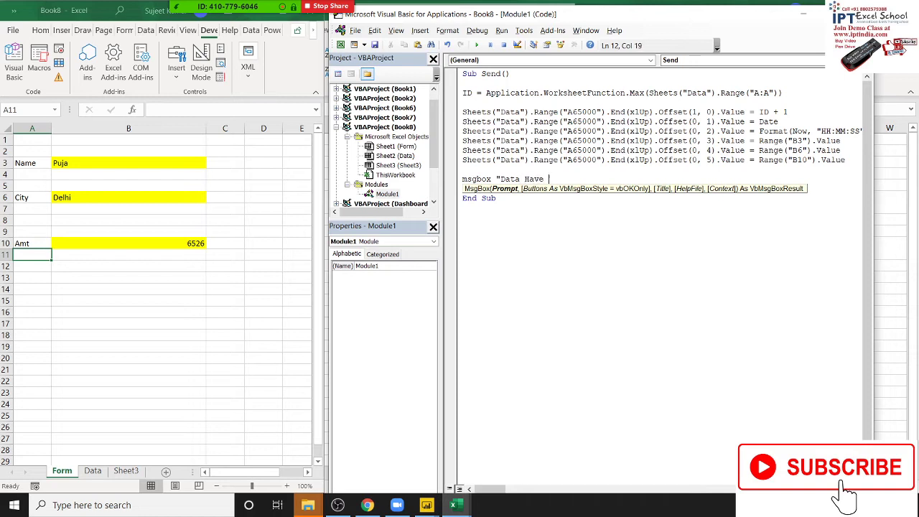
pyautogui.write('Sav')
pyautogui.write('ed')
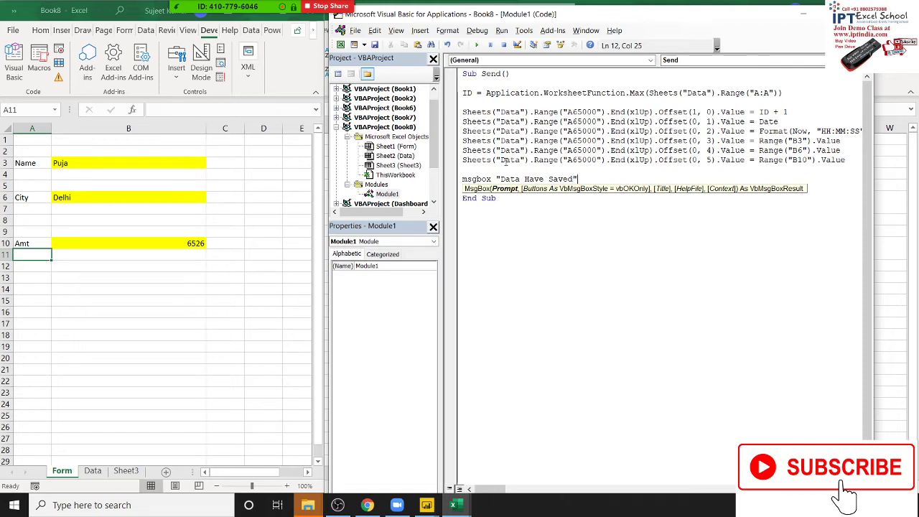
pyautogui.press('Return')
pyautogui.press('Down')
pyautogui.press('Down')
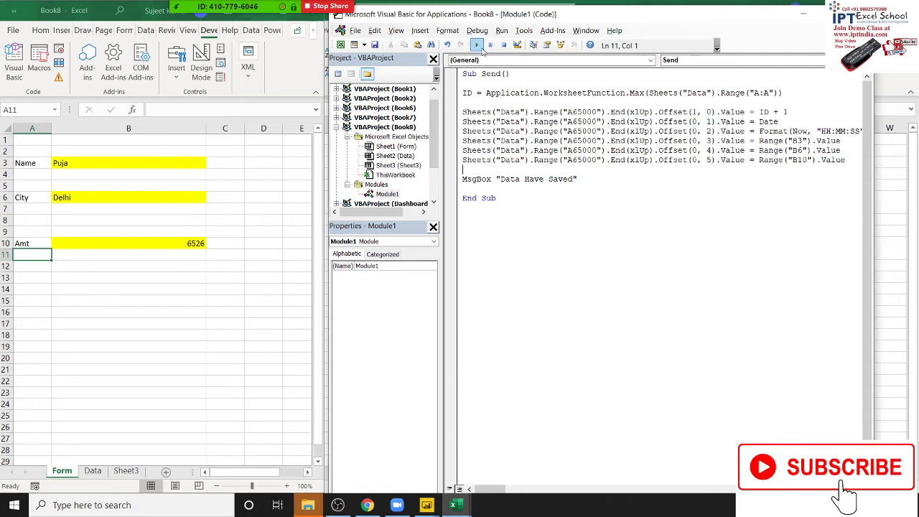
# Delete the test rows A2:C5 from the Data sheet, keep the headers, and go back to Form.
pyautogui.click(198, 279)
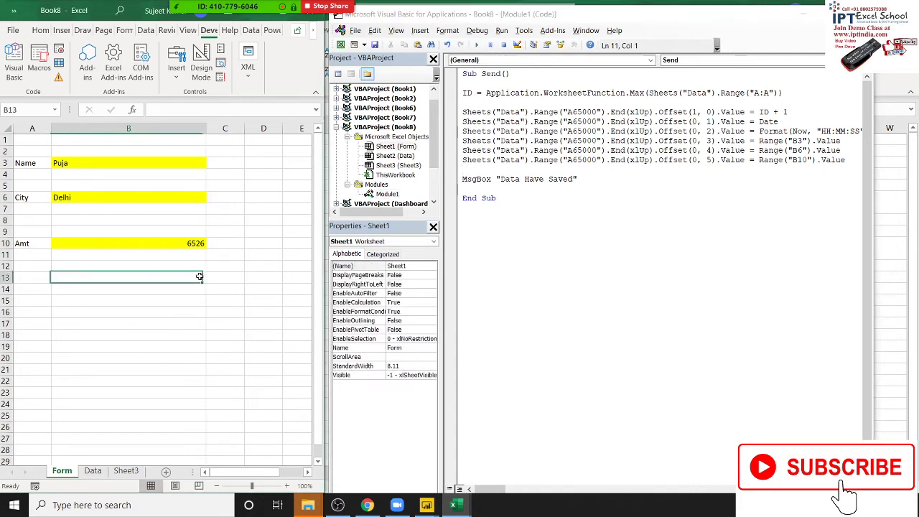
pyautogui.click(93, 471)
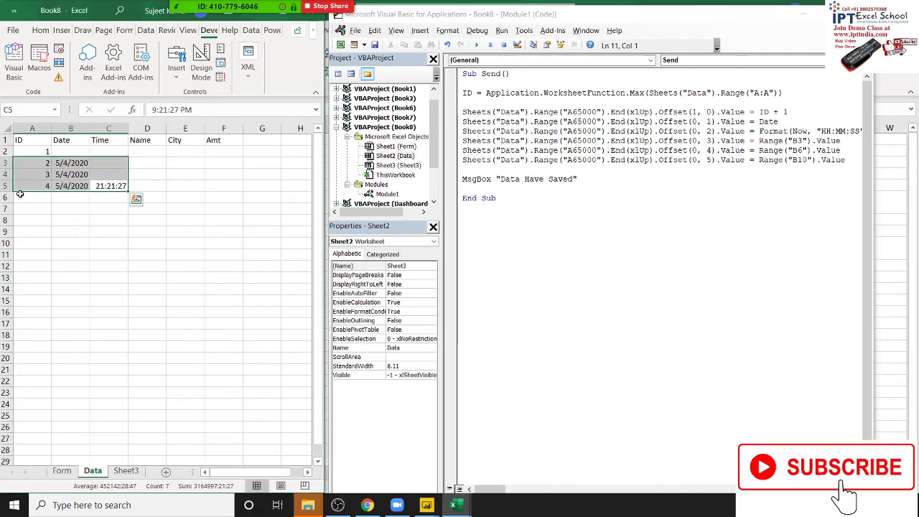
pyautogui.press('Delete')
pyautogui.moveTo(21, 191); pyautogui.dragTo(33, 154)
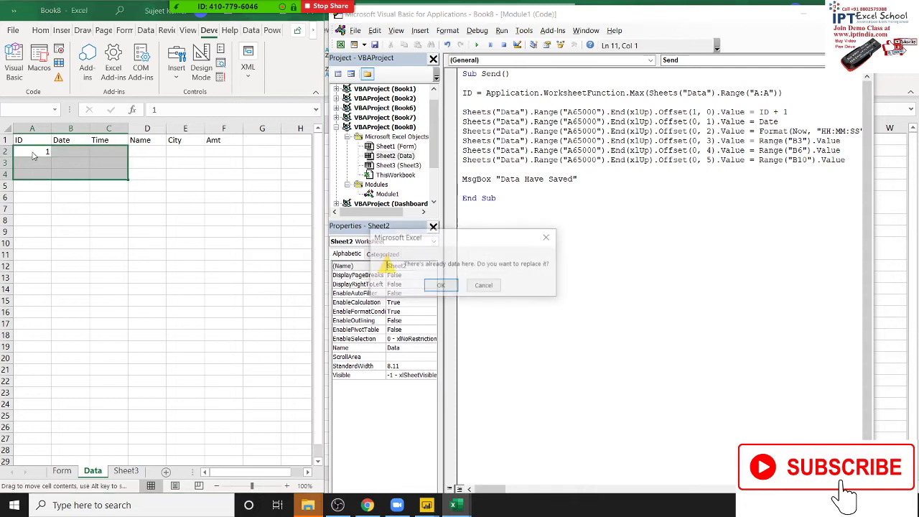
pyautogui.press('Escape')
pyautogui.click(33, 154)
pyautogui.press('Delete')
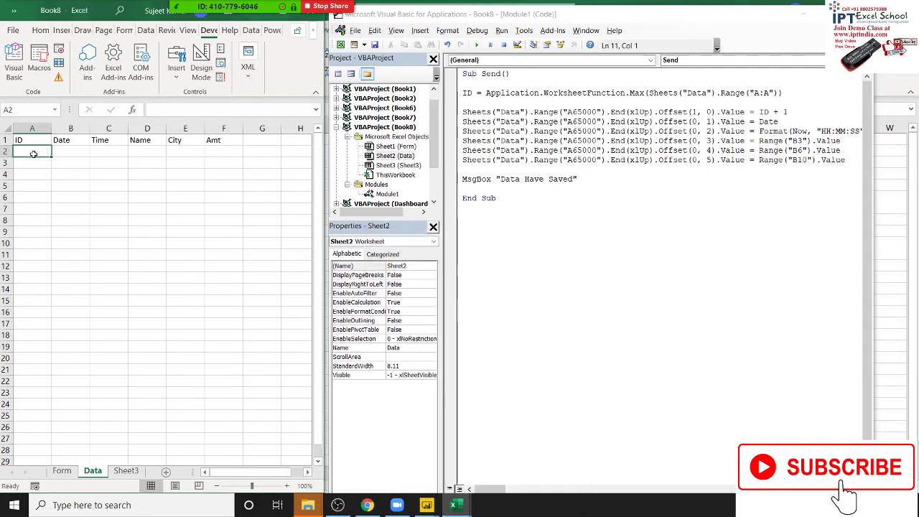
pyautogui.click(62, 471)
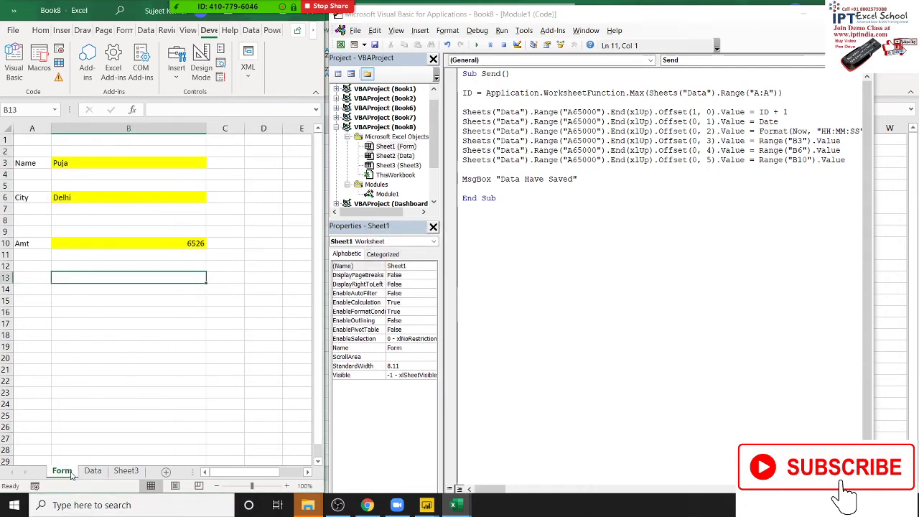
pyautogui.click(201, 314)
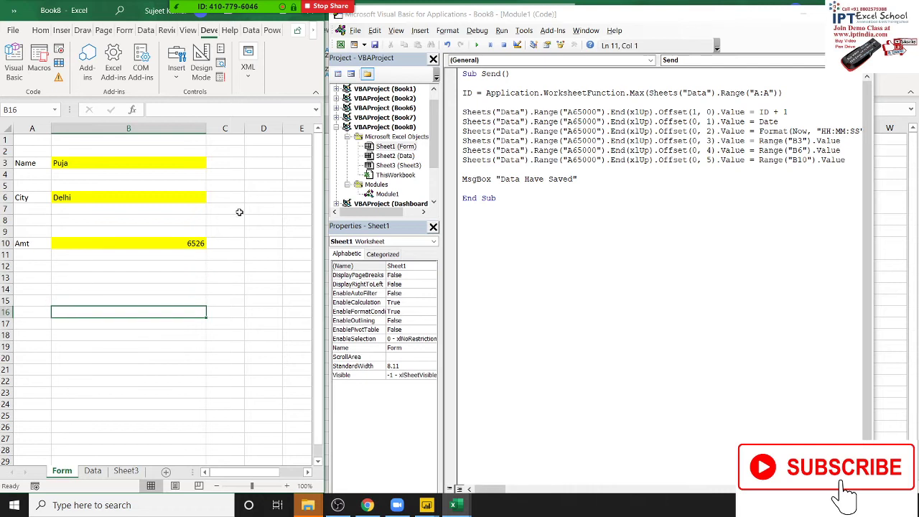
# Draw a Form Controls button below the Amt field and assign it the Send macro.
pyautogui.click(175, 72)
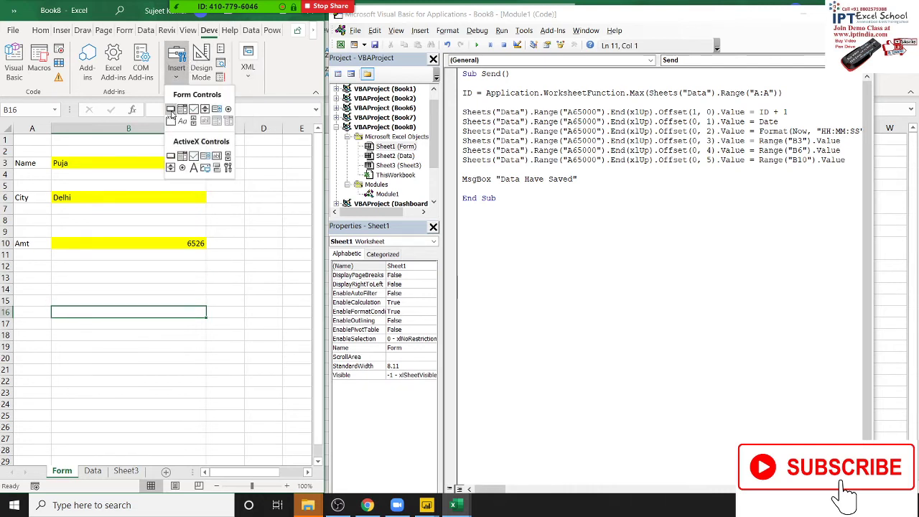
pyautogui.click(174, 109)
pyautogui.moveTo(176, 277); pyautogui.dragTo(247, 297)
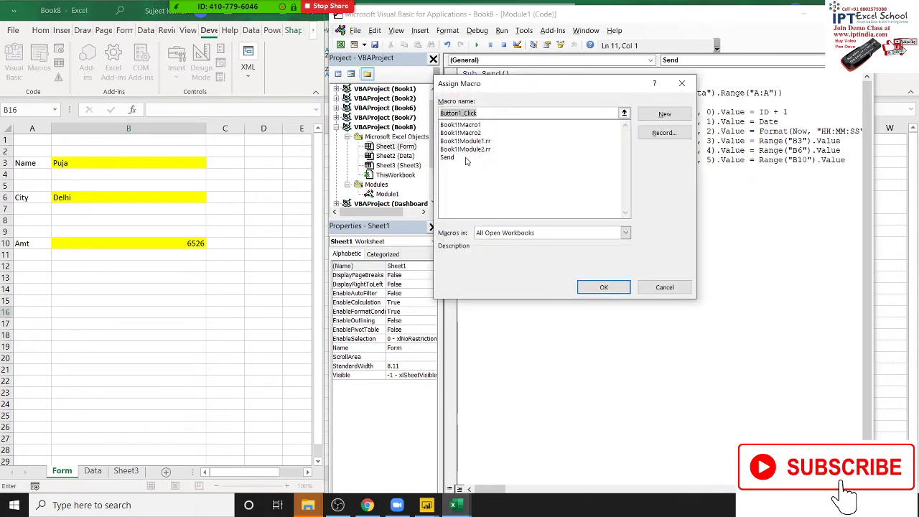
pyautogui.click(464, 157)
pyautogui.click(604, 288)
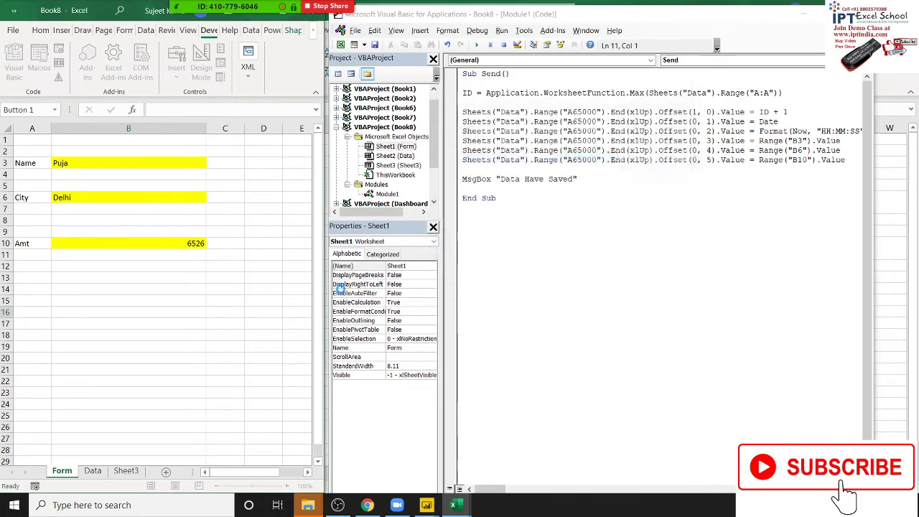
# Relabel the button from Button 1 to Send.
pyautogui.click(208, 288)
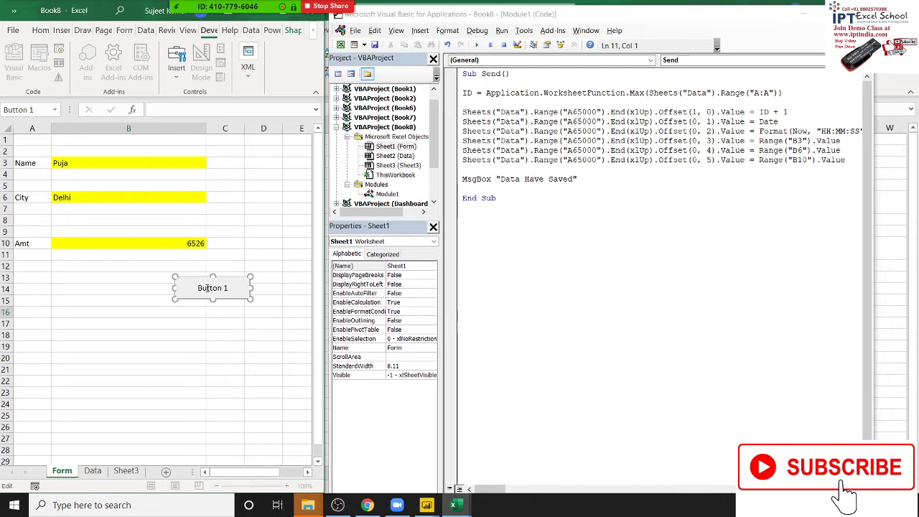
pyautogui.press('BackSpace')
pyautogui.press('BackSpace')
pyautogui.press('BackSpace')
pyautogui.press('BackSpace')
pyautogui.press('BackSpace')
pyautogui.write('Send')
pyautogui.click(204, 316)
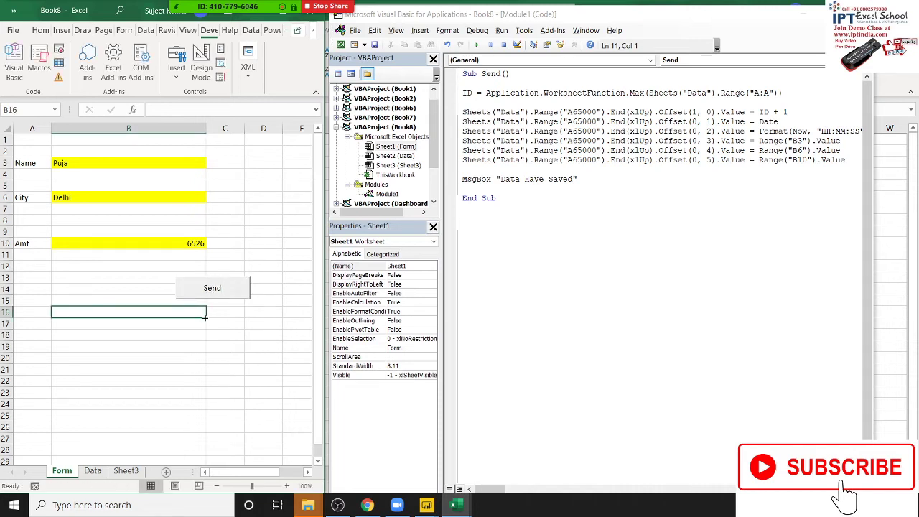
# Run Send, OK the message, check record 1 on the Data sheet, then go back to Form.
pyautogui.click(231, 296)
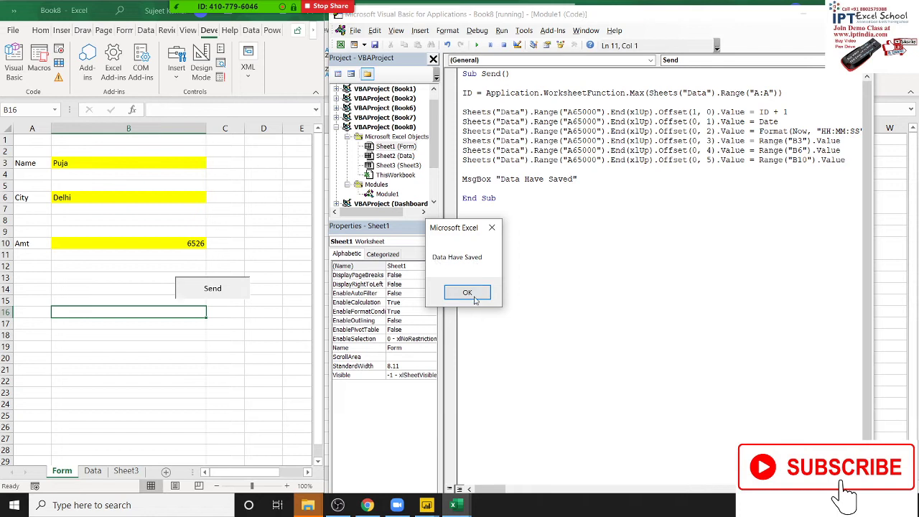
pyautogui.click(466, 293)
pyautogui.click(92, 471)
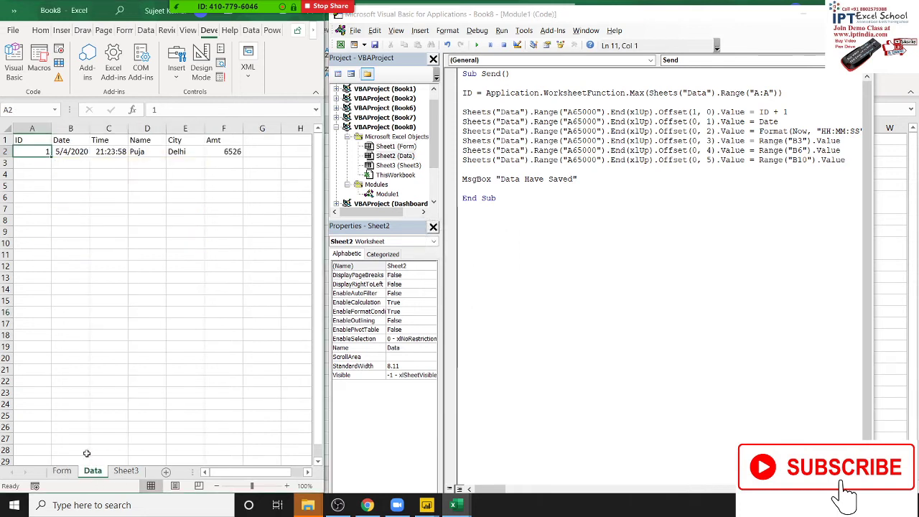
pyautogui.moveTo(29, 151); pyautogui.dragTo(242, 150)
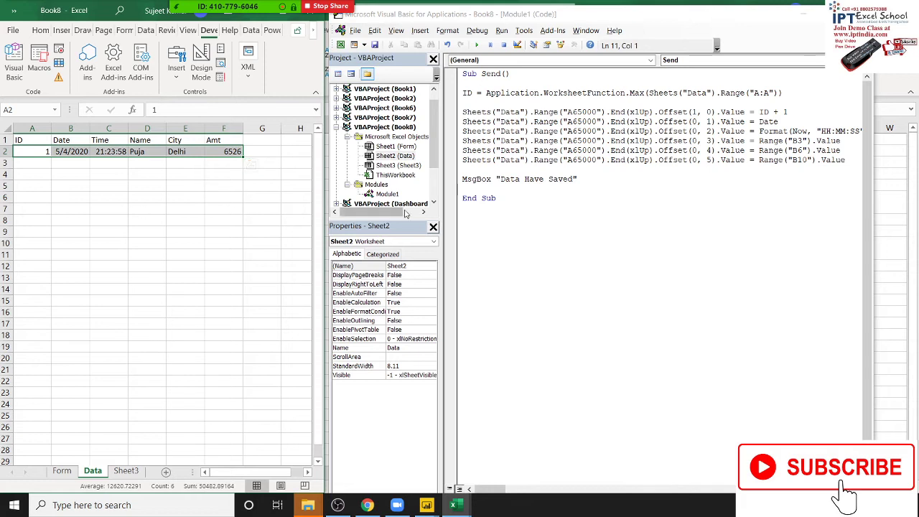
pyautogui.click(63, 472)
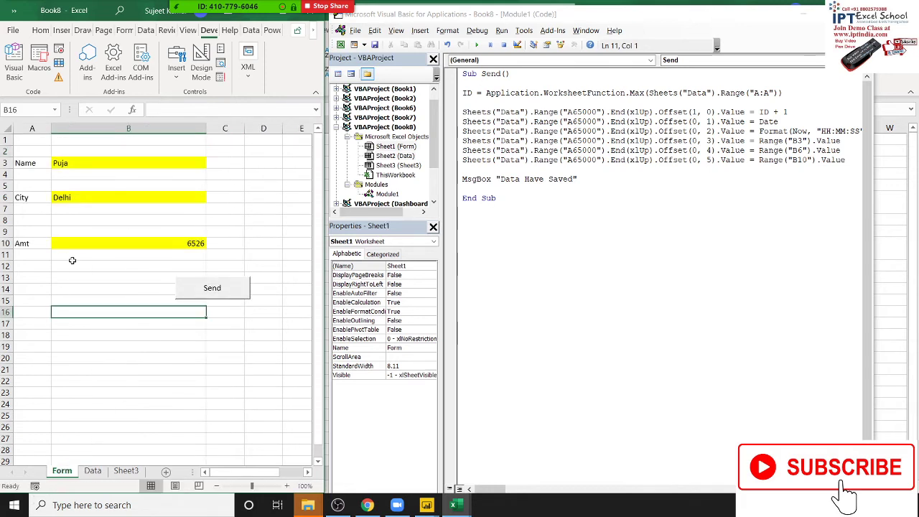
# Add Range("B3,B6,B10").ClearContents above End Sub using the IntelliSense suggestion.
pyautogui.click(478, 187)
pyautogui.press('Return')
pyautogui.write('range')
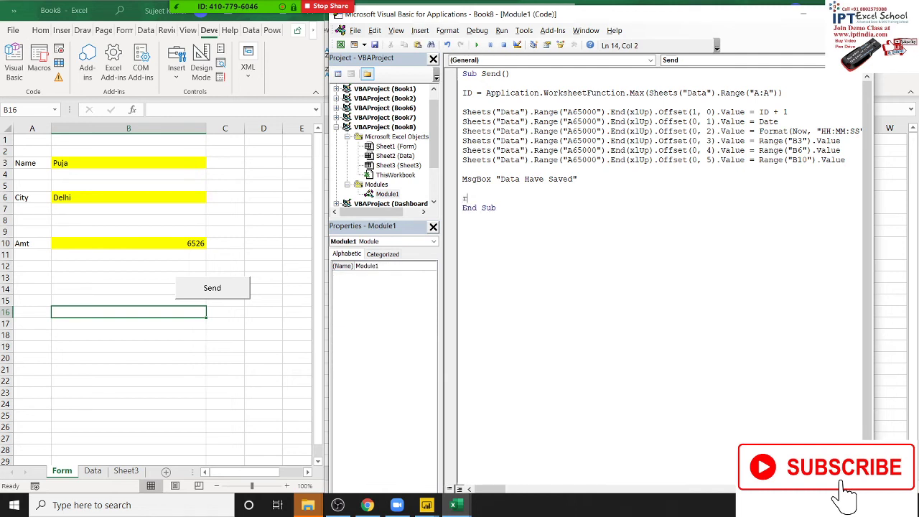
pyautogui.write('(')
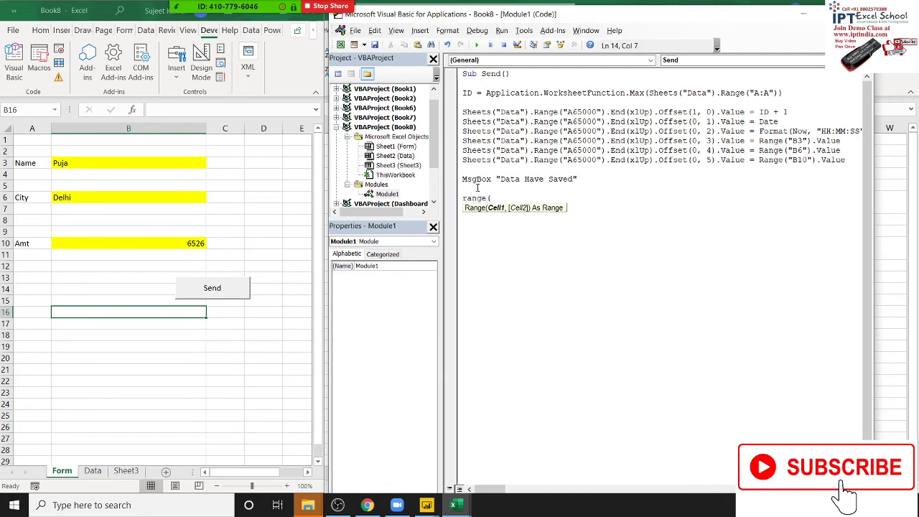
pyautogui.write('"')
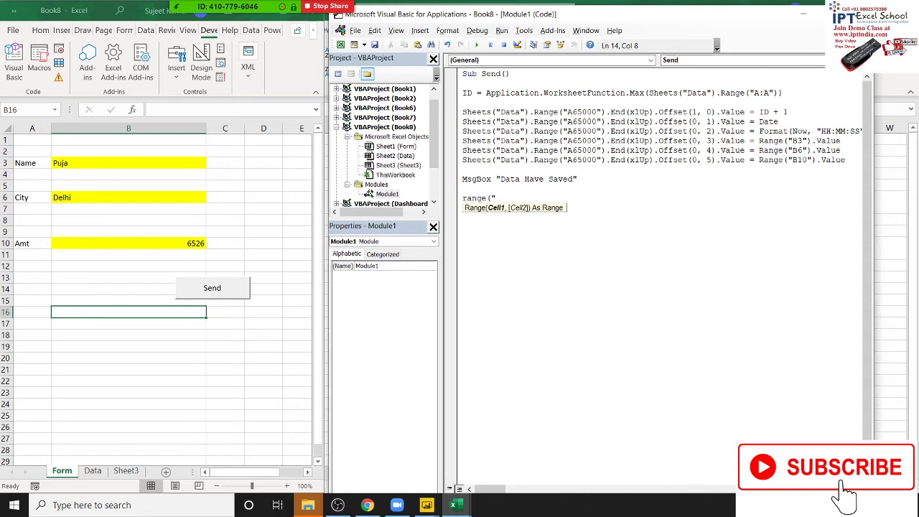
pyautogui.write('B')
pyautogui.write('3,B6,')
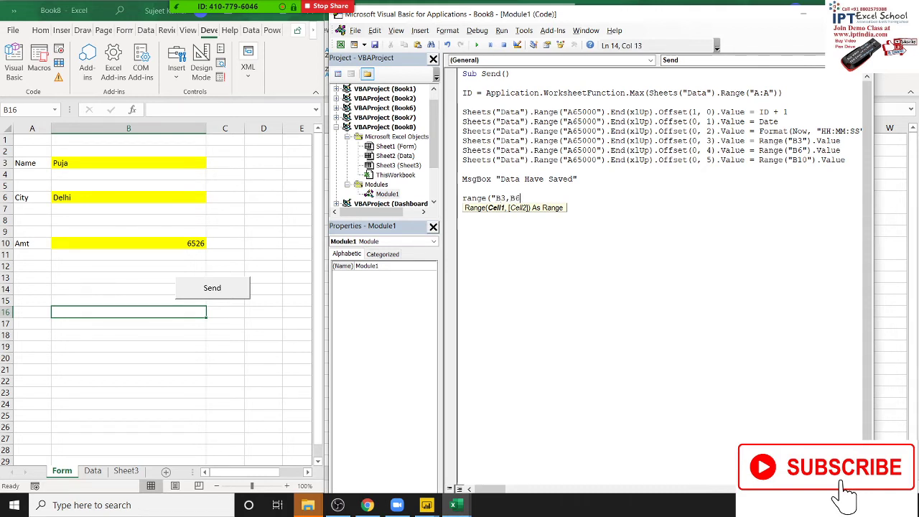
pyautogui.write('B10")')
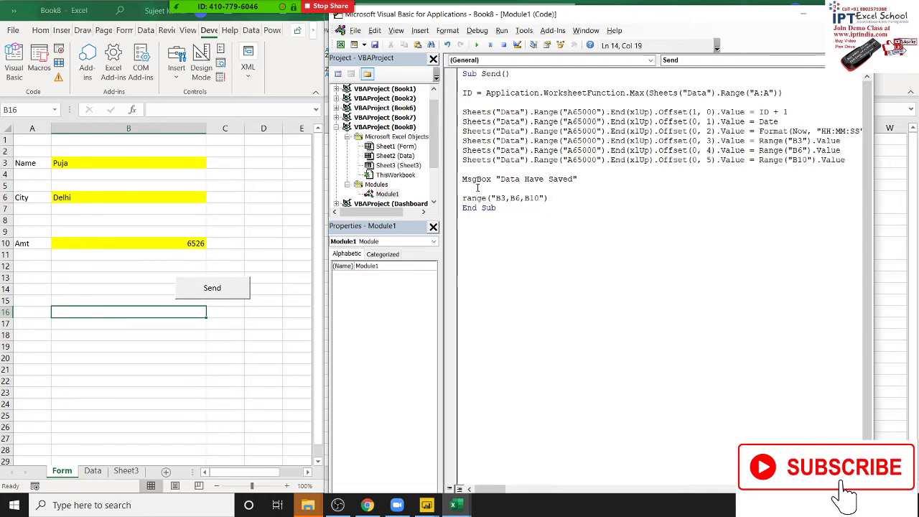
pyautogui.write('.cl')
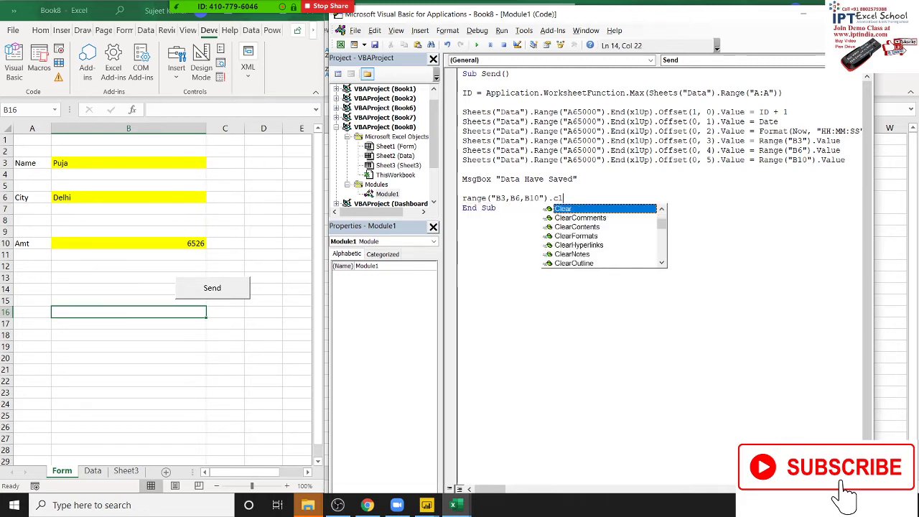
pyautogui.press('Down')
pyautogui.press('Down')
pyautogui.press('Up')
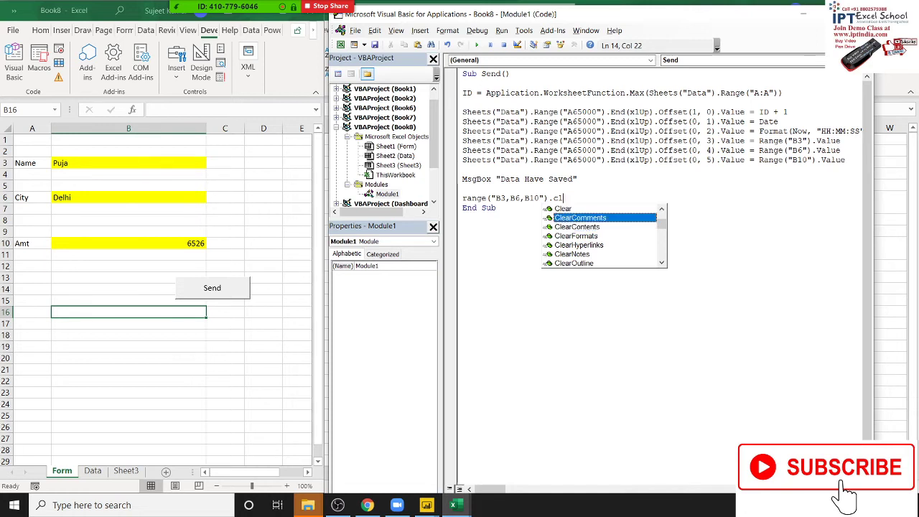
pyautogui.press('Down')
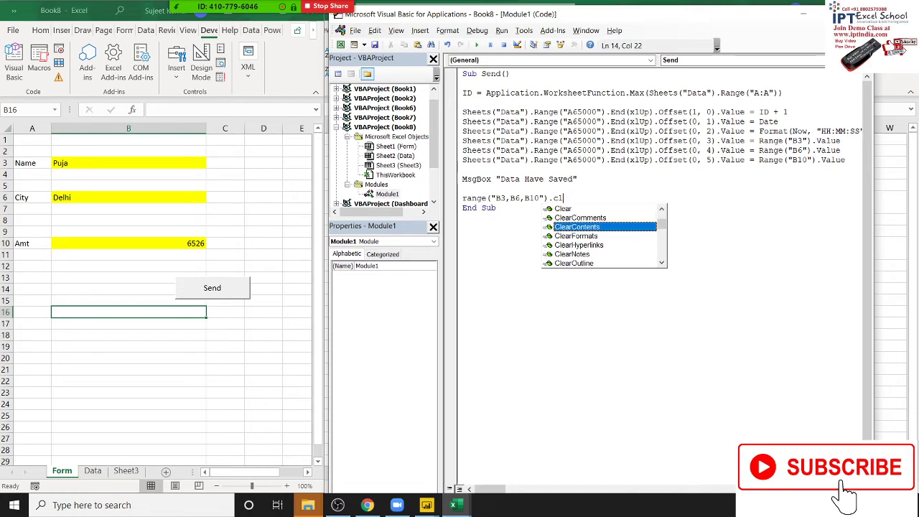
pyautogui.press('Tab')
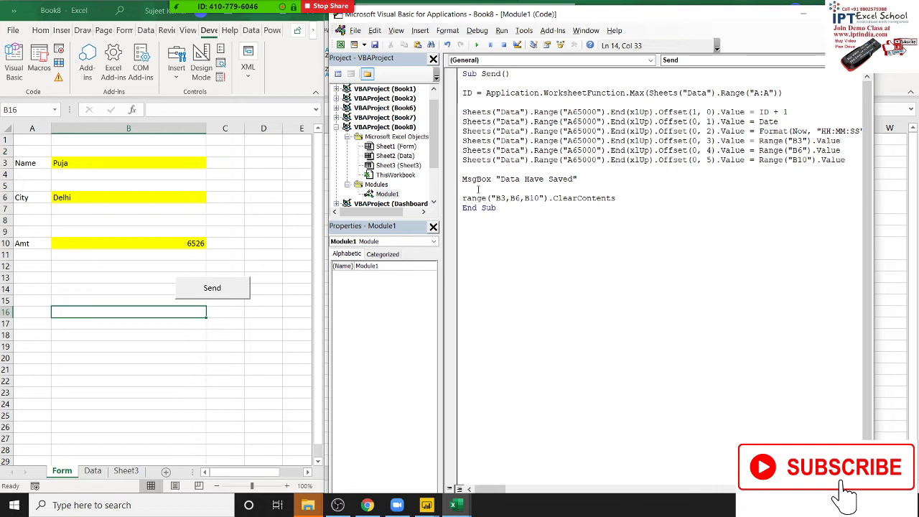
pyautogui.click(524, 242)
# Enter a name in B3 and the city Pune in B6, fixing the mistyped city.
pyautogui.click(72, 167)
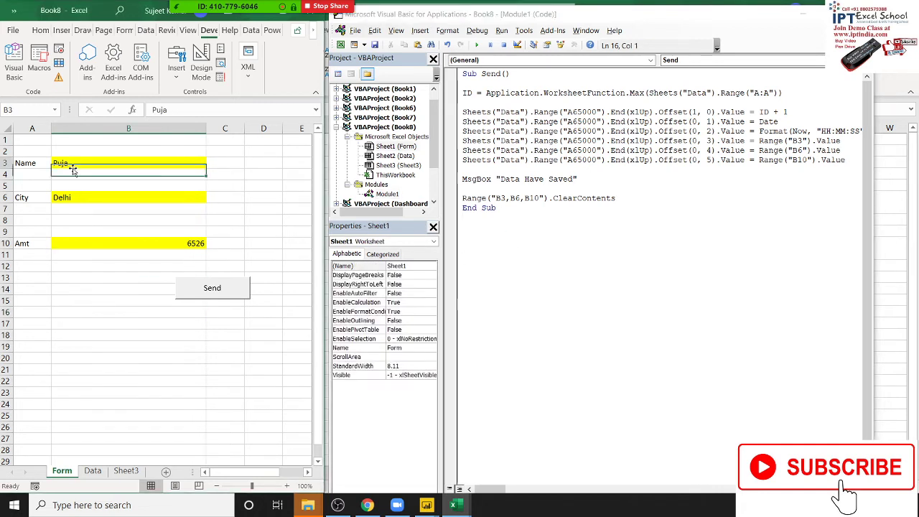
pyautogui.write('Nee')
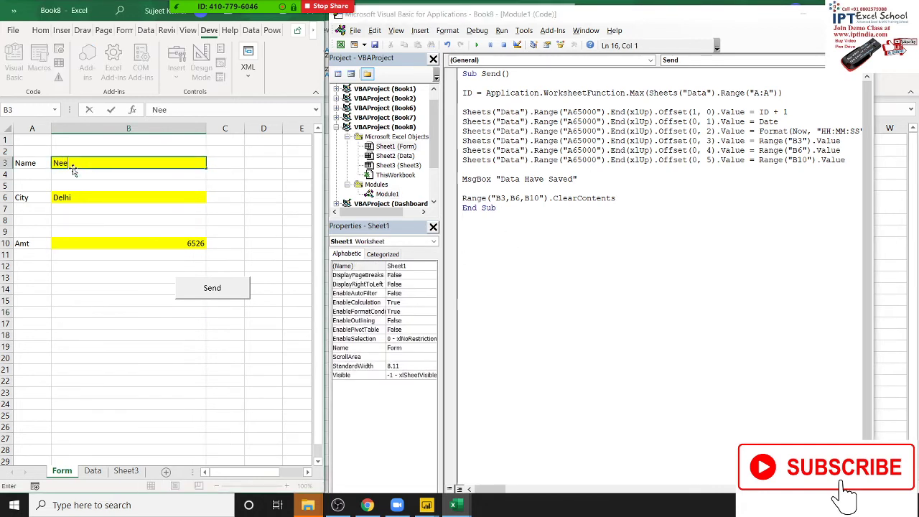
pyautogui.write('raj')
pyautogui.press('Return')
pyautogui.press('Return')
pyautogui.press('Return')
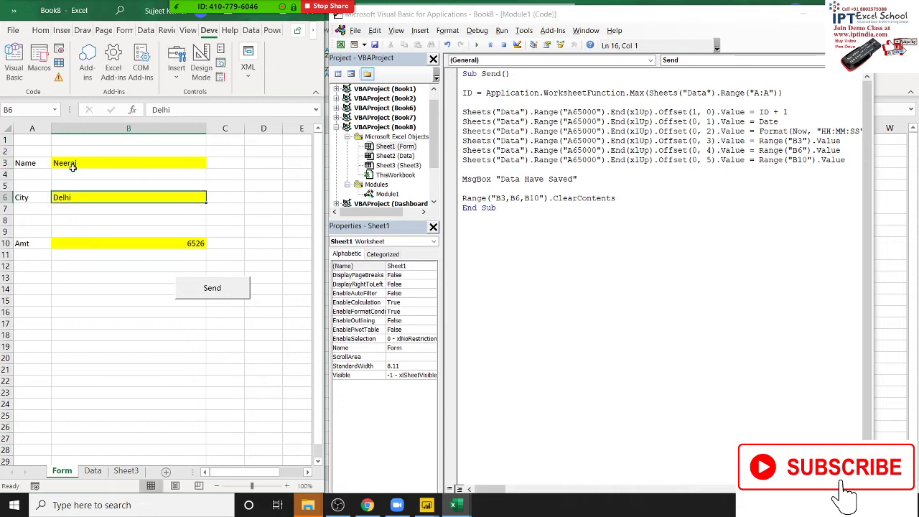
pyautogui.write('Pu')
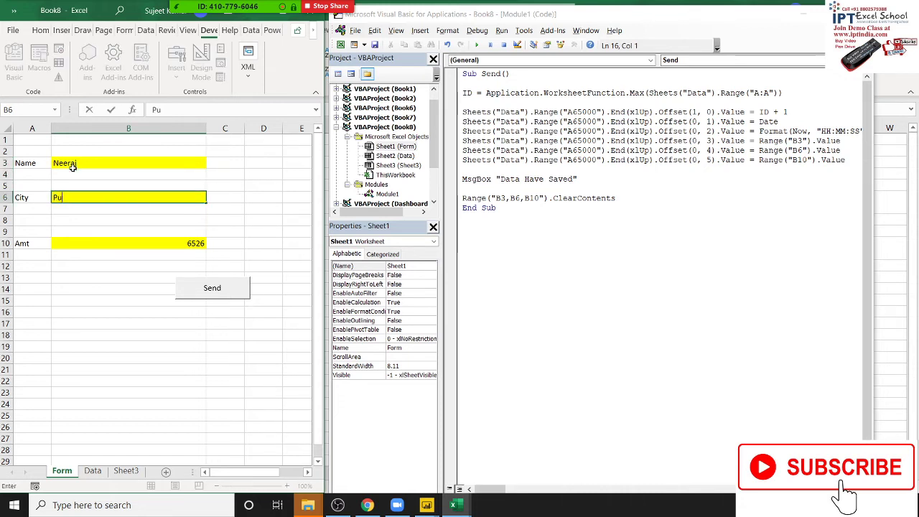
pyautogui.write('je]')
pyautogui.press('Return')
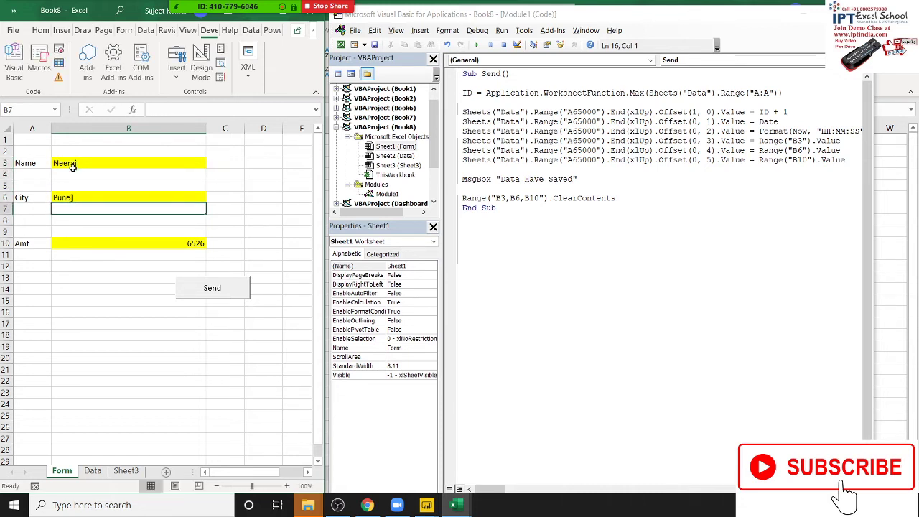
pyautogui.press('Up')
pyautogui.press('F2')
pyautogui.press('BackSpace')
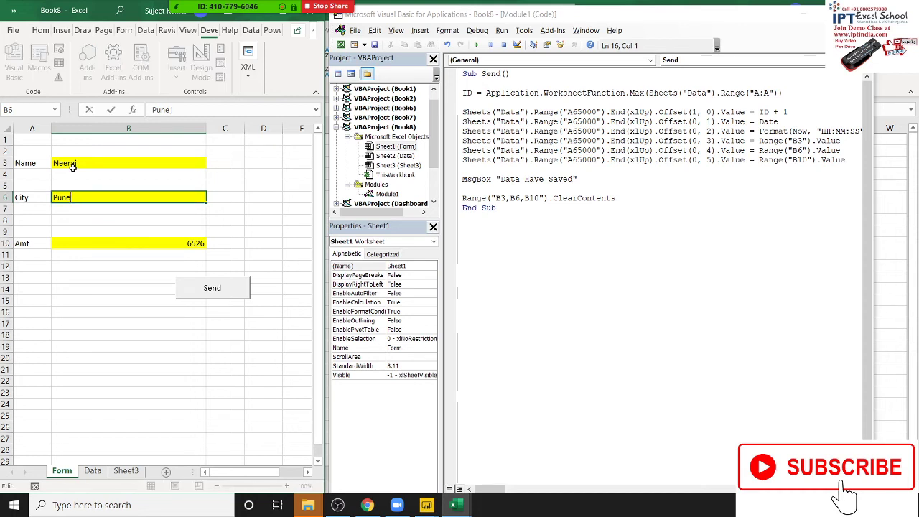
pyautogui.press('BackSpace')
pyautogui.press('Return')
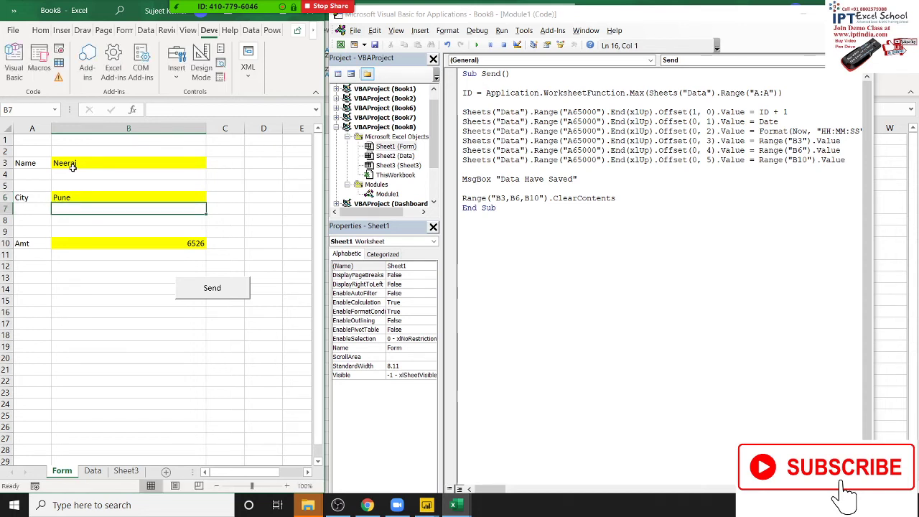
# Enter 7854 in B10, send the entry, confirm the message and open the Data sheet.
pyautogui.press('Down')
pyautogui.press('Down')
pyautogui.press('Down')
pyautogui.write('7854')
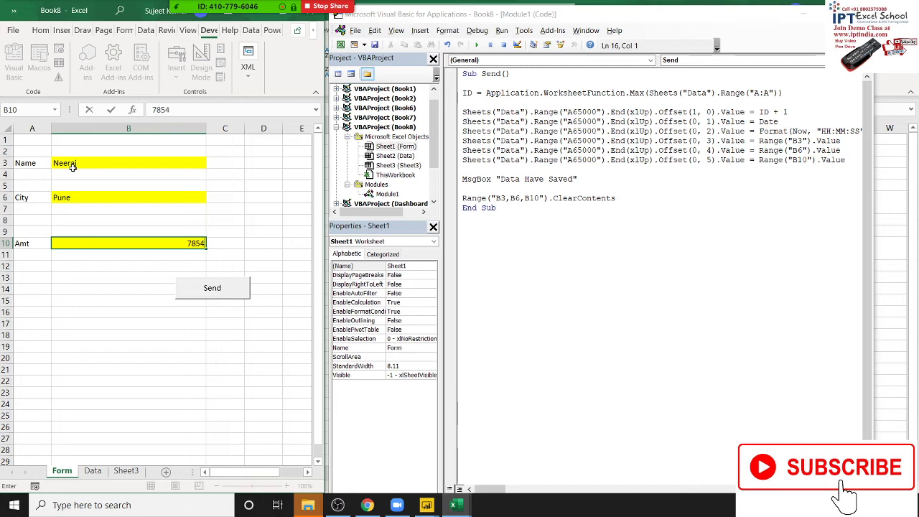
pyautogui.click(237, 208)
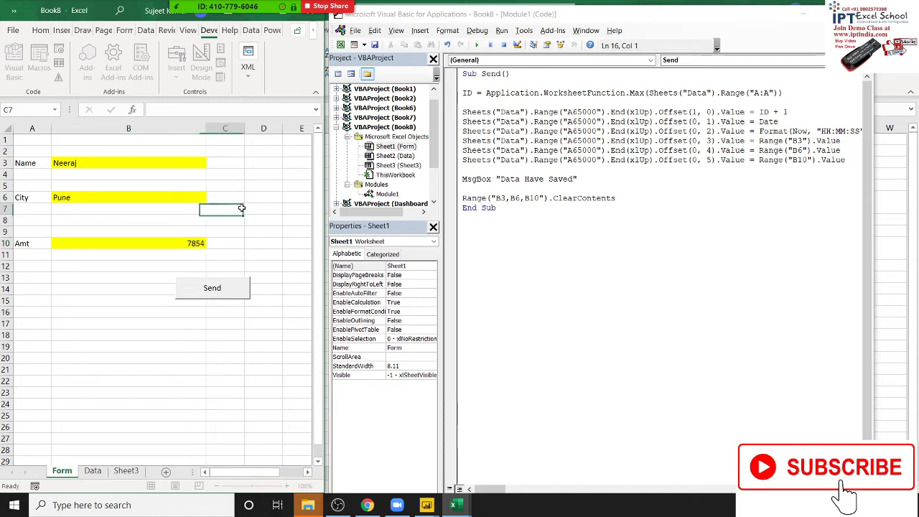
pyautogui.click(212, 294)
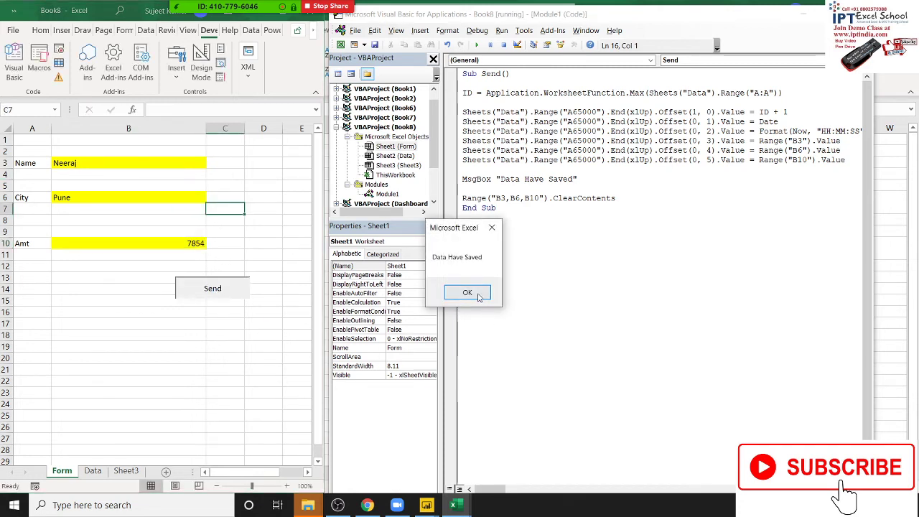
pyautogui.click(468, 292)
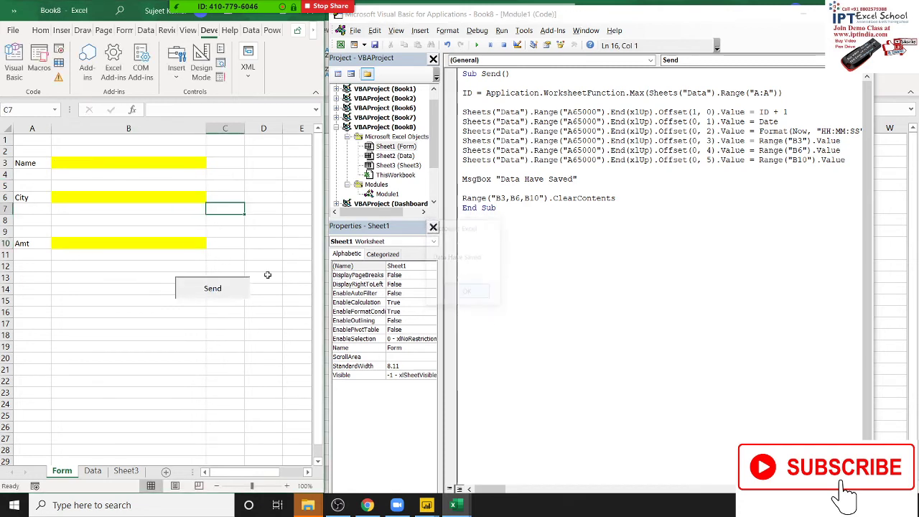
pyautogui.click(92, 471)
pyautogui.moveTo(32, 163); pyautogui.dragTo(237, 163)
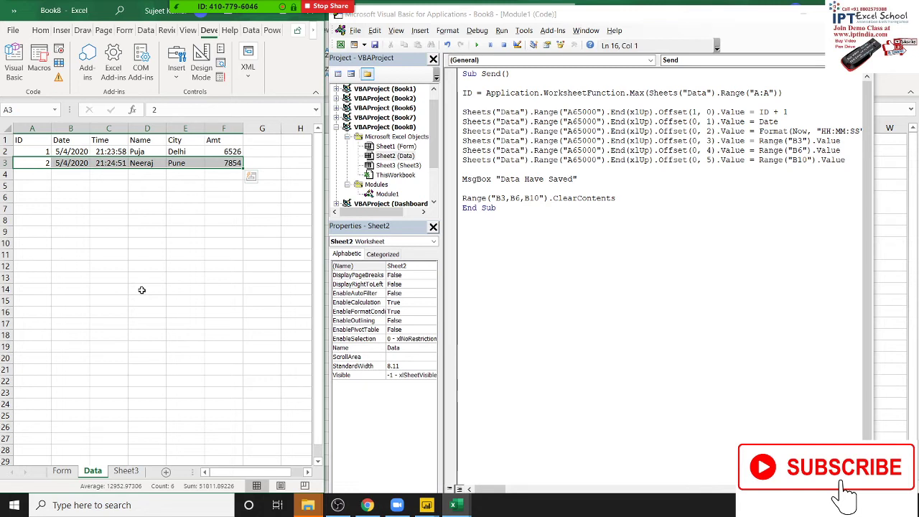
pyautogui.click(39, 129)
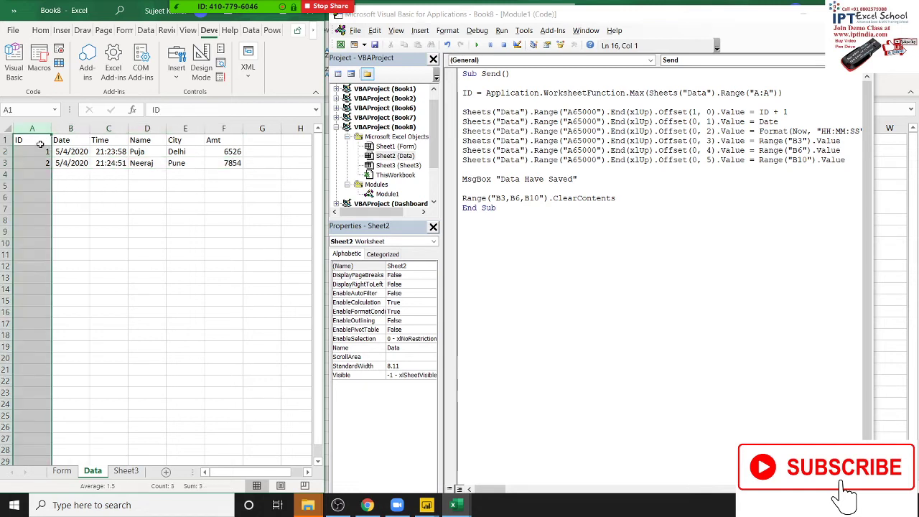
pyautogui.click(107, 278)
pyautogui.click(62, 471)
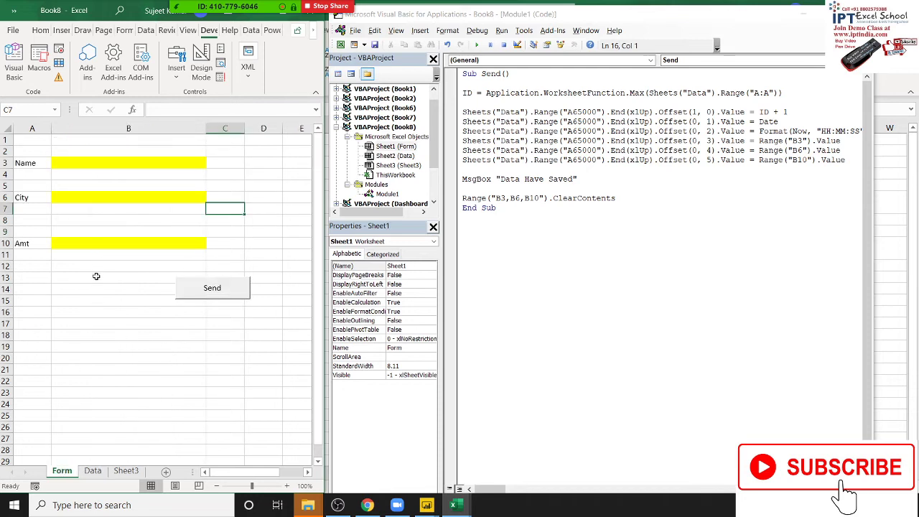
pyautogui.click(81, 163)
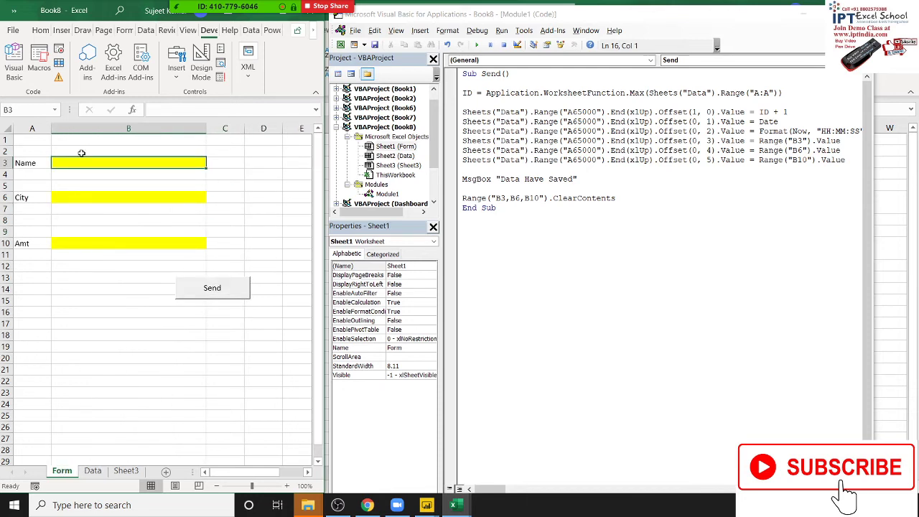
# Fill the form with a name, city Patna and amount 7854.
pyautogui.write('Uday')
pyautogui.press('Return')
pyautogui.press('Return')
pyautogui.press('Return')
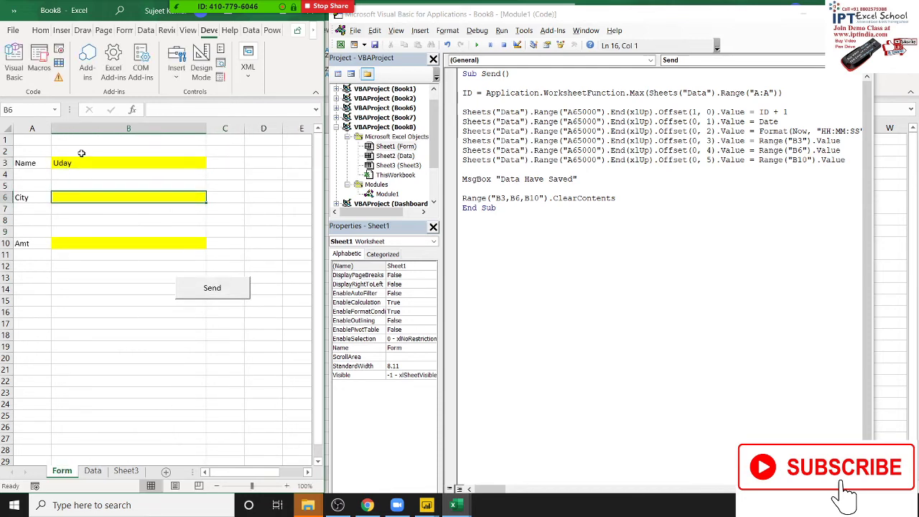
pyautogui.write('PAtna')
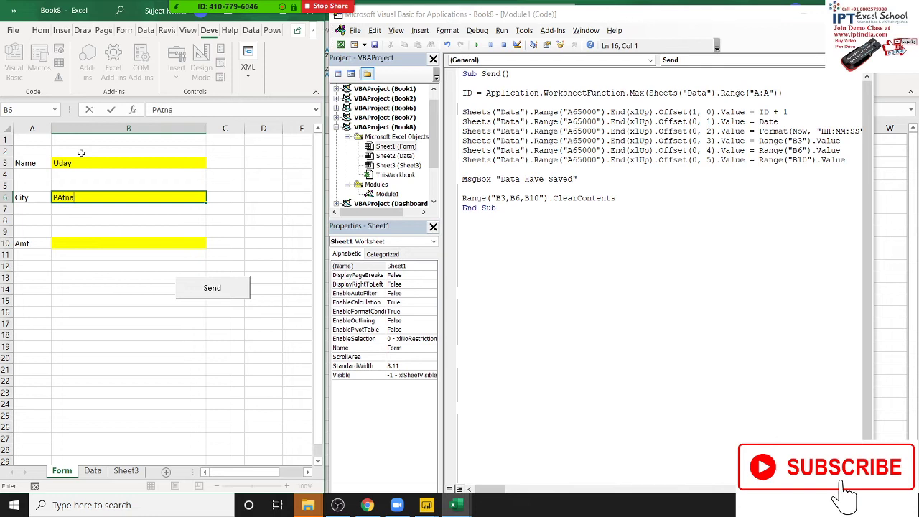
pyautogui.press('Return')
pyautogui.press('Return')
pyautogui.press('Return')
pyautogui.press('Return')
pyautogui.write('78')
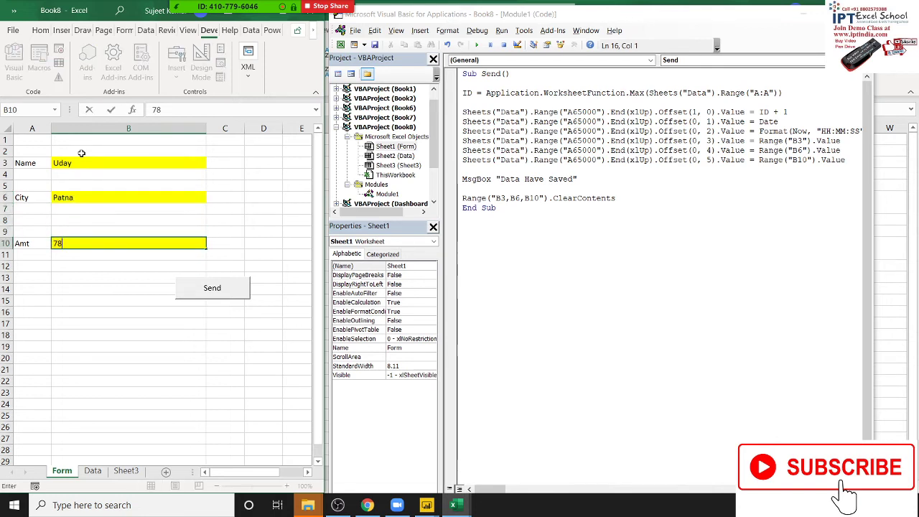
pyautogui.write('54')
pyautogui.press('Return')
pyautogui.press('Return')
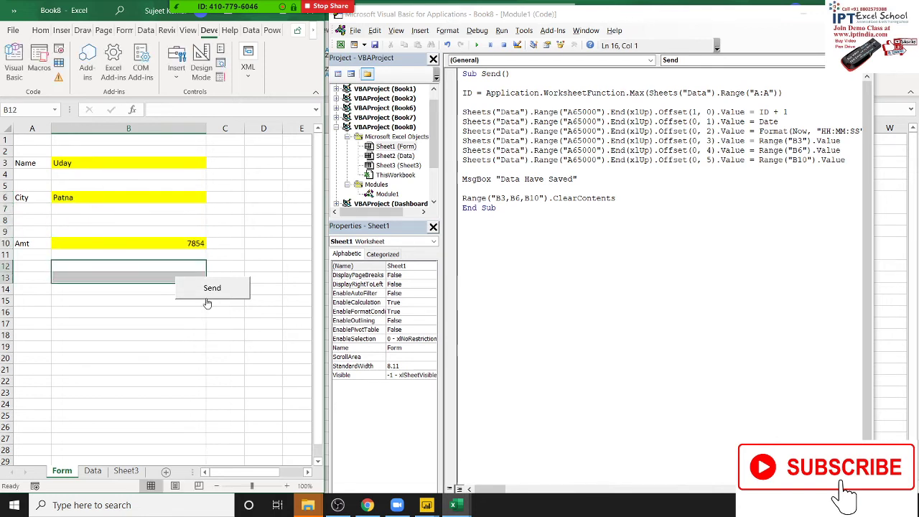
# Send the entry, confirm the message and check the new record in Data row 4.
pyautogui.click(208, 290)
pyautogui.click(481, 297)
pyautogui.click(92, 471)
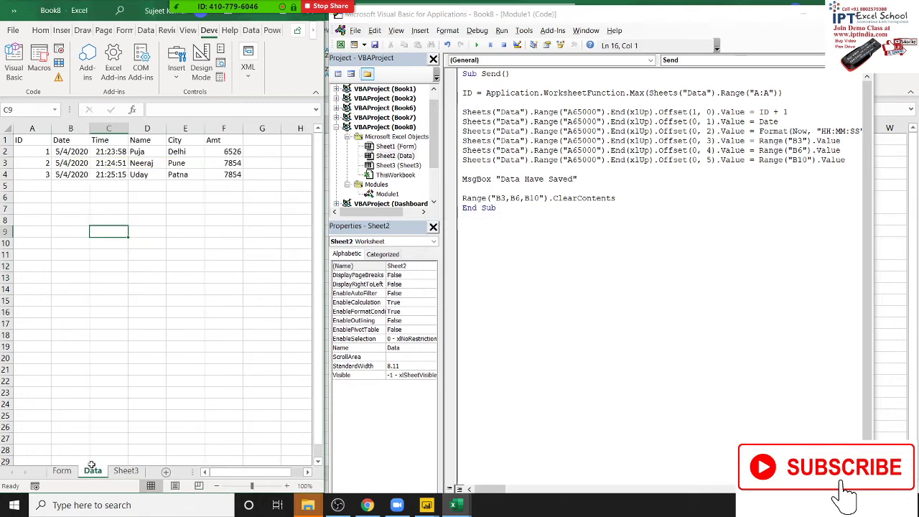
pyautogui.moveTo(32, 175); pyautogui.dragTo(233, 175)
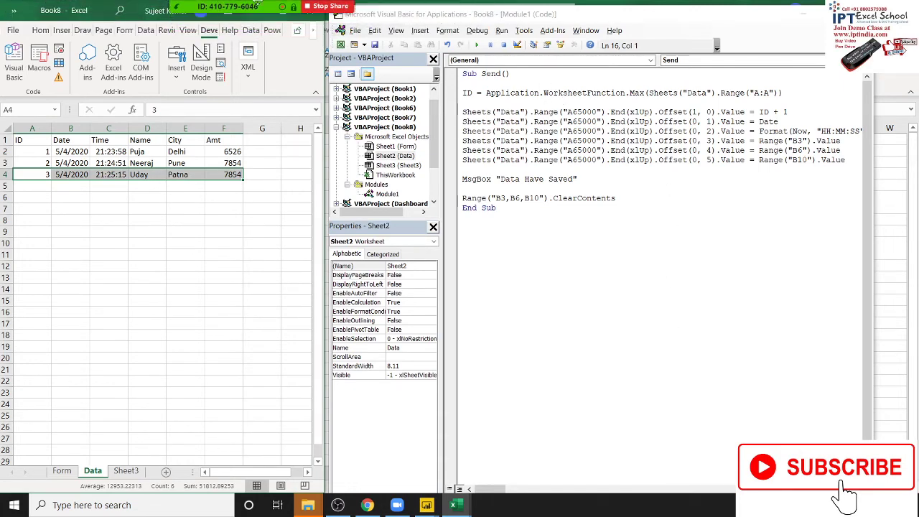
# Glance at the Zoom meeting chat, then select the Name cell B3 on the Form sheet.
pyautogui.click(502, 16)
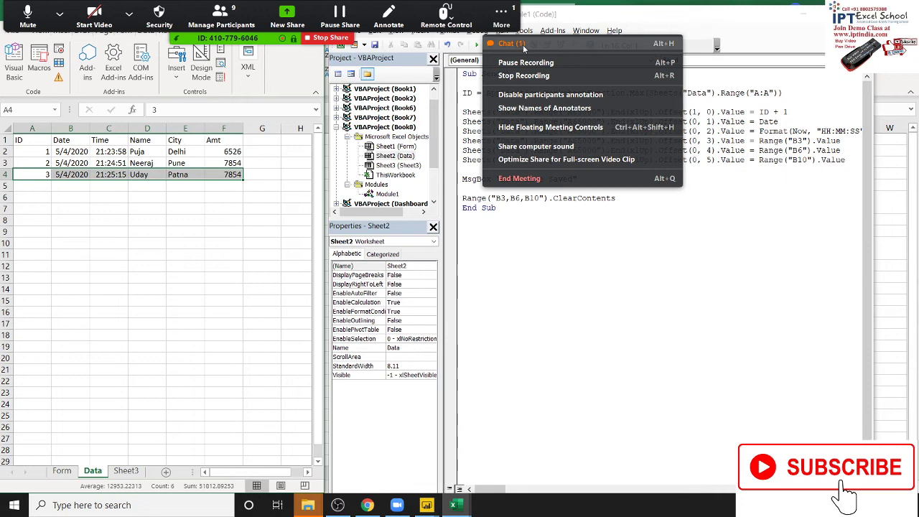
pyautogui.click(523, 44)
pyautogui.click(553, 141)
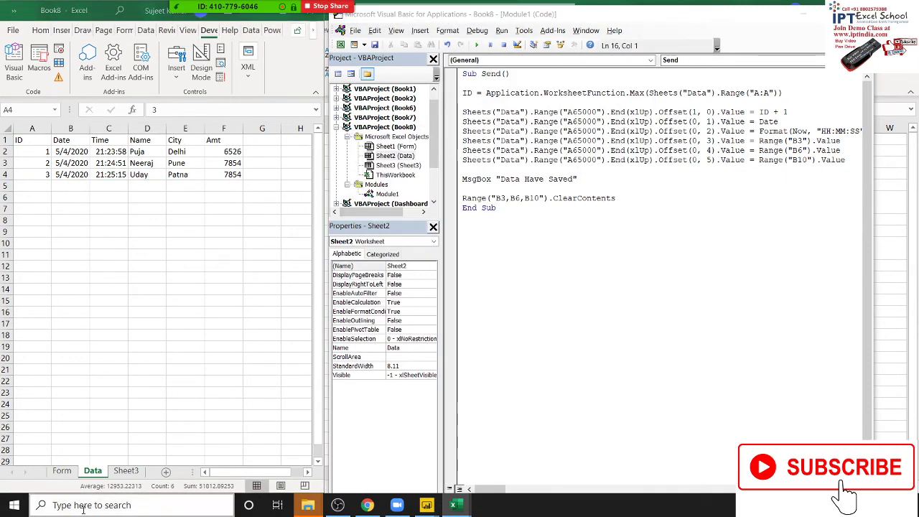
pyautogui.click(63, 472)
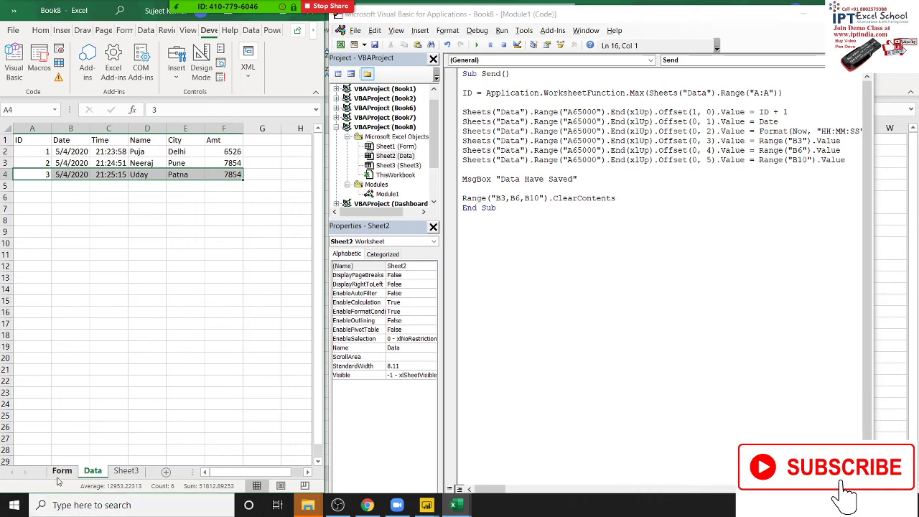
pyautogui.click(63, 472)
pyautogui.click(101, 163)
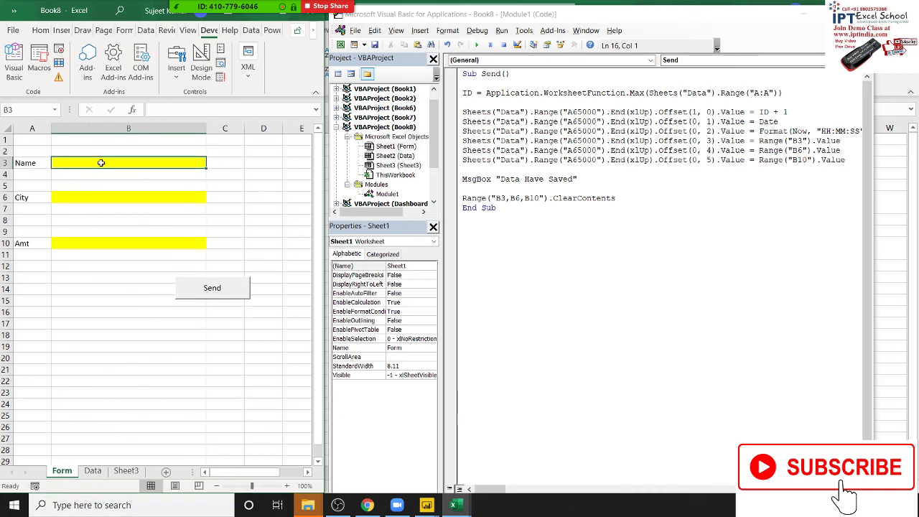
# Enter a name in B3 and amount 9562 in B10, leaving City blank.
pyautogui.write('Om')
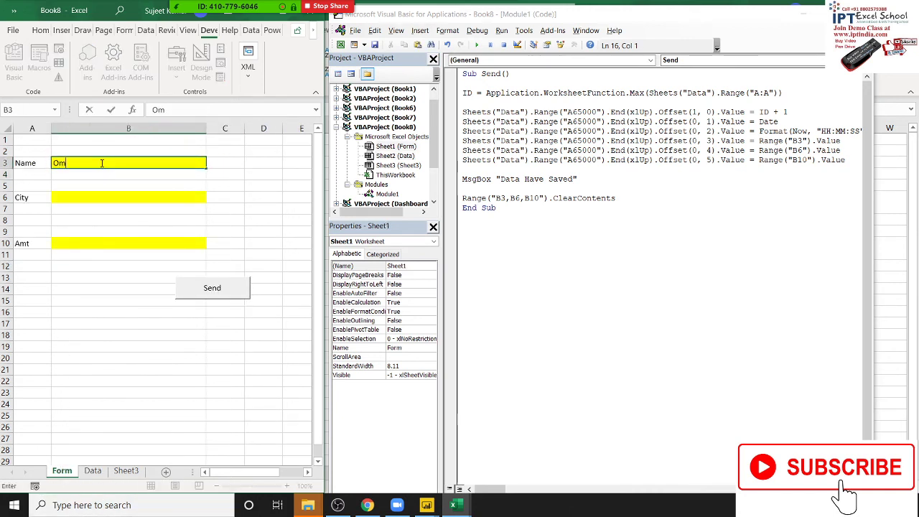
pyautogui.click(194, 198)
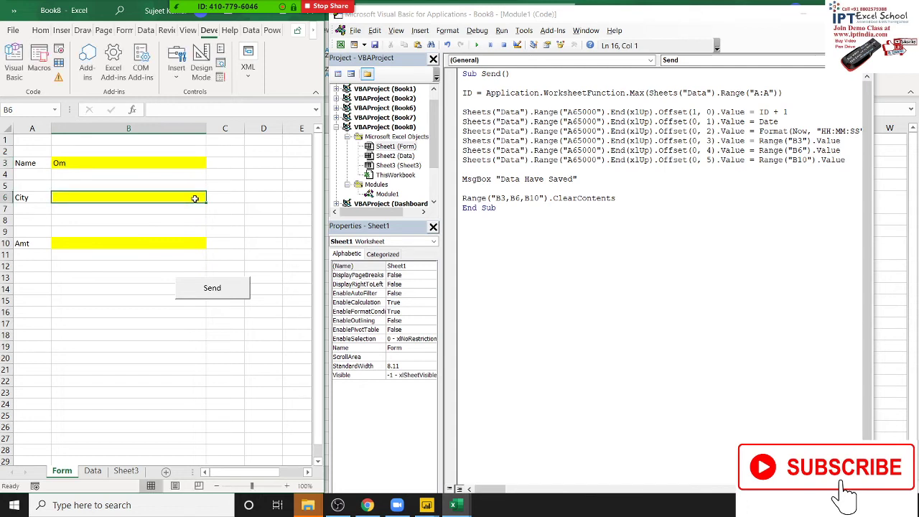
pyautogui.click(164, 242)
pyautogui.write('9562')
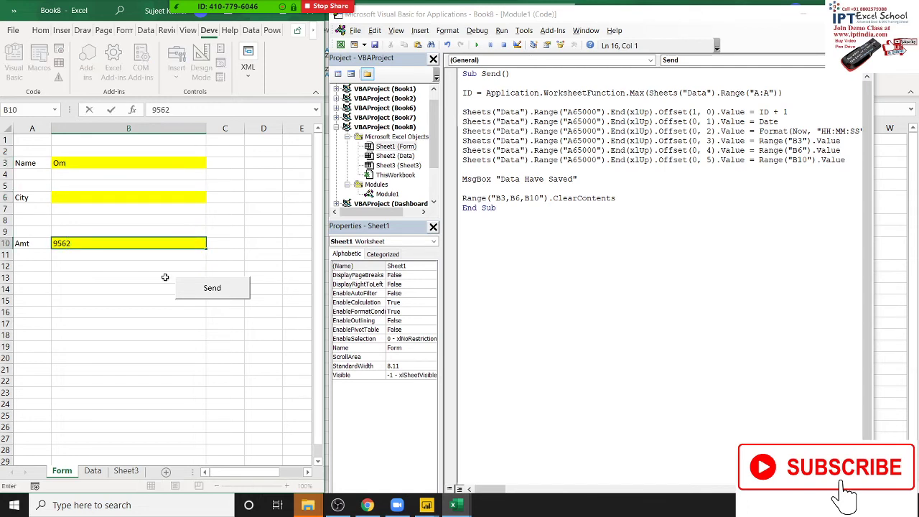
pyautogui.click(126, 267)
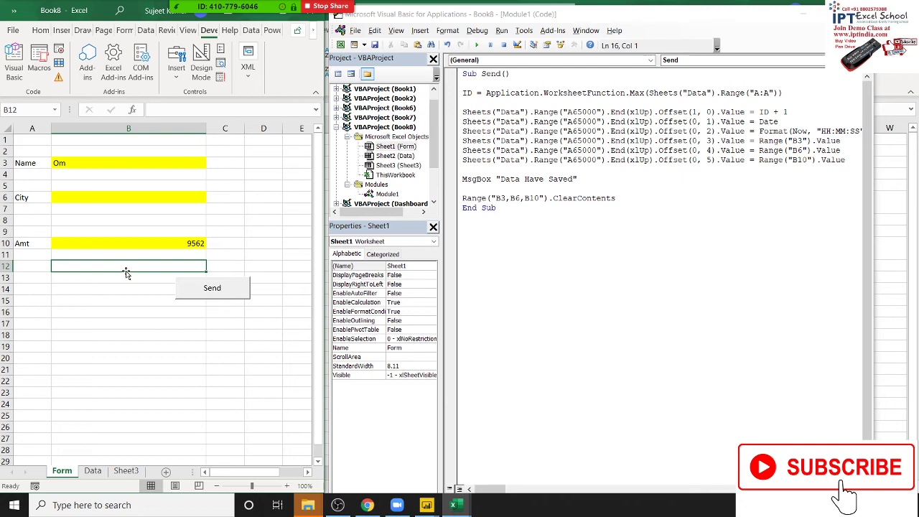
# Send the entry, confirm the message, check the Data sheet and return to Form.
pyautogui.click(206, 295)
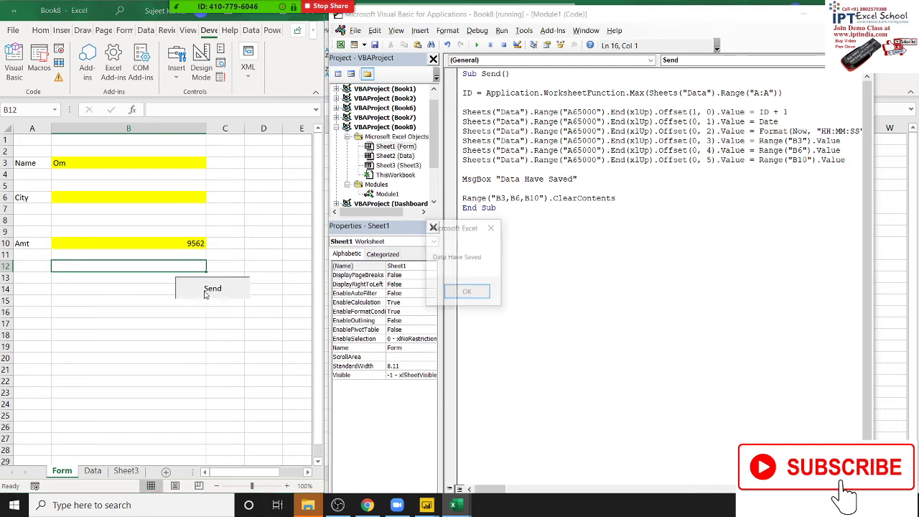
pyautogui.click(468, 298)
pyautogui.click(93, 470)
pyautogui.click(148, 254)
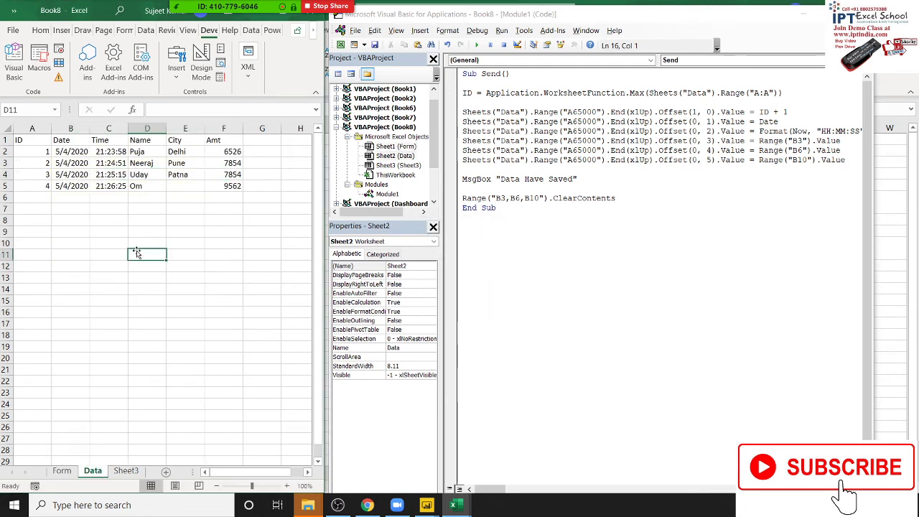
pyautogui.click(61, 471)
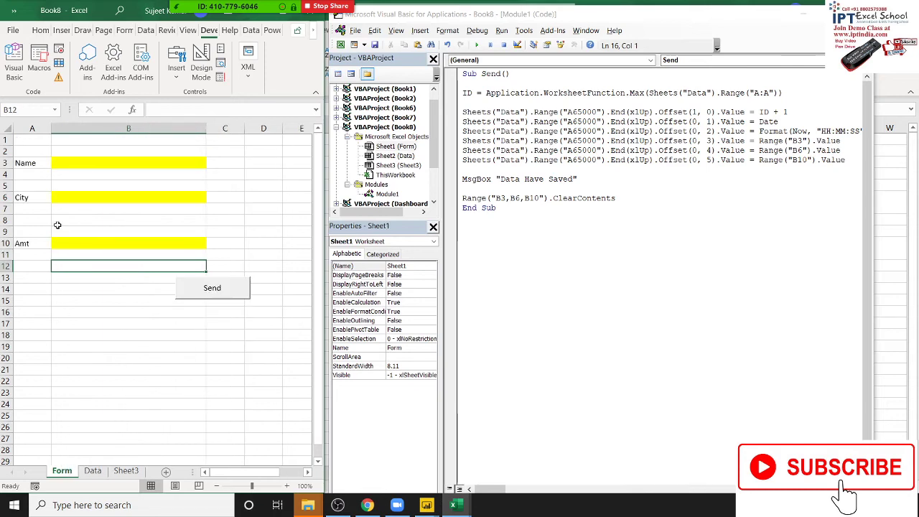
# Enter a name in B3 and start the city entry in B6, discarding a mistaken 85.
pyautogui.click(89, 160)
pyautogui.write('Yogesh')
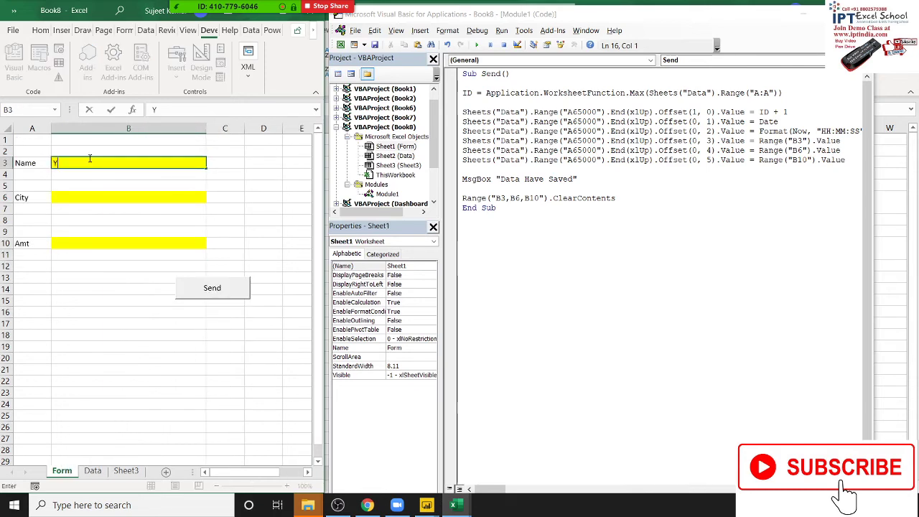
pyautogui.click(163, 196)
pyautogui.write('85')
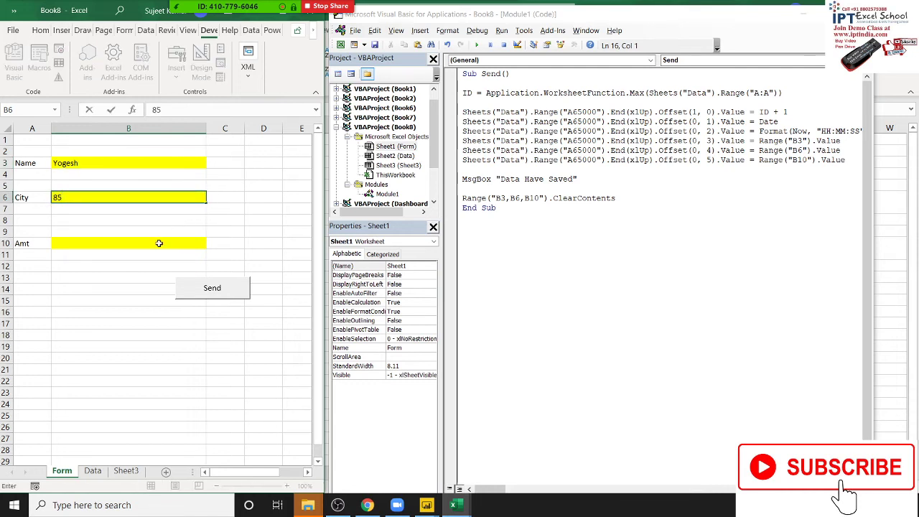
pyautogui.press('Escape')
pyautogui.write('Om')
pyautogui.press('Return')
# Enter amount 6525 in B10, correct the city to Muzaffarpur, and go to the Data sheet.
pyautogui.click(161, 253)
pyautogui.press('Up')
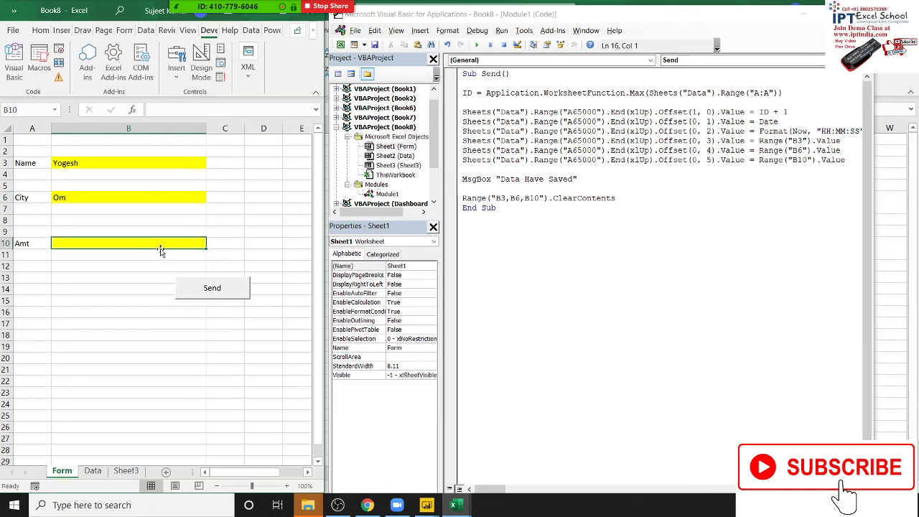
pyautogui.write('6525')
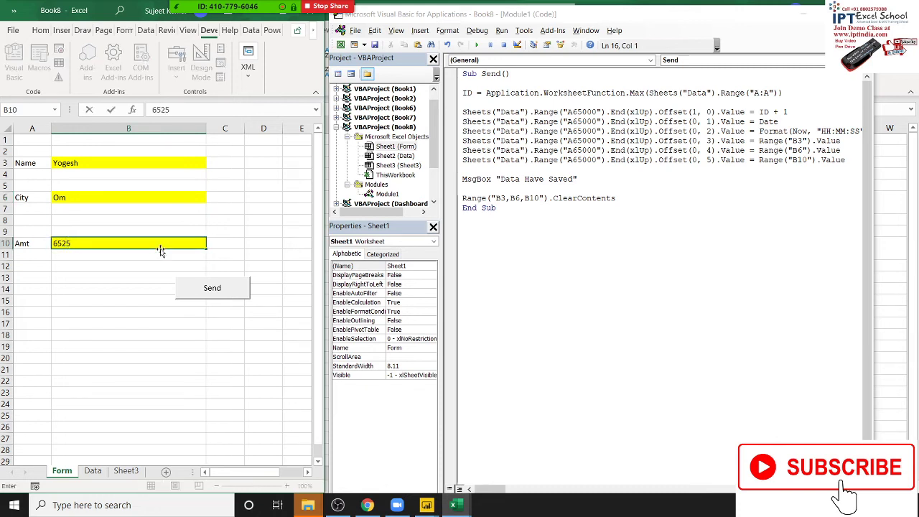
pyautogui.press('Return')
pyautogui.click(108, 200)
pyautogui.write('M')
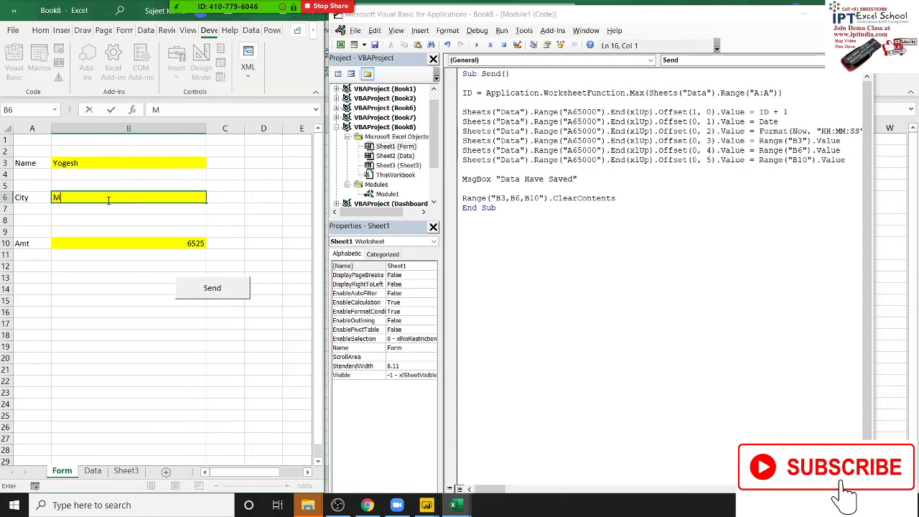
pyautogui.write('uzaffarp')
pyautogui.write('ur')
pyautogui.press('Return')
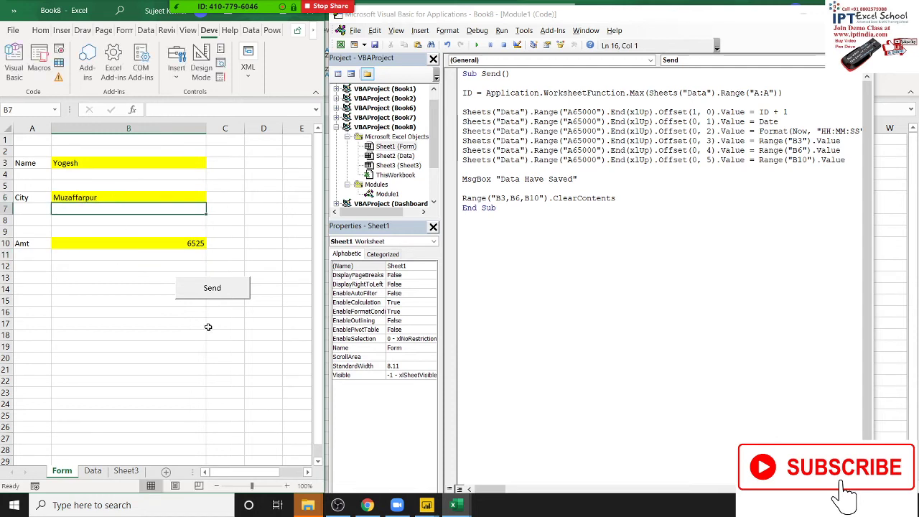
pyautogui.click(93, 470)
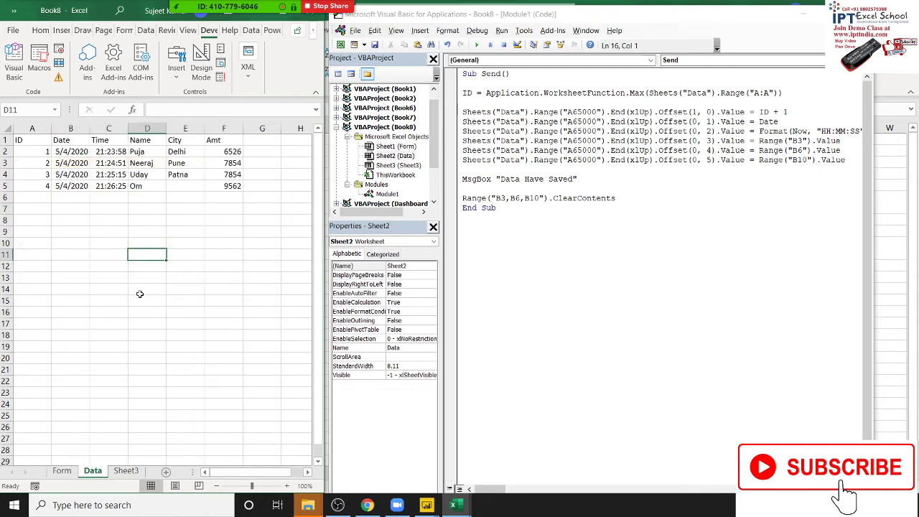
pyautogui.click(184, 188)
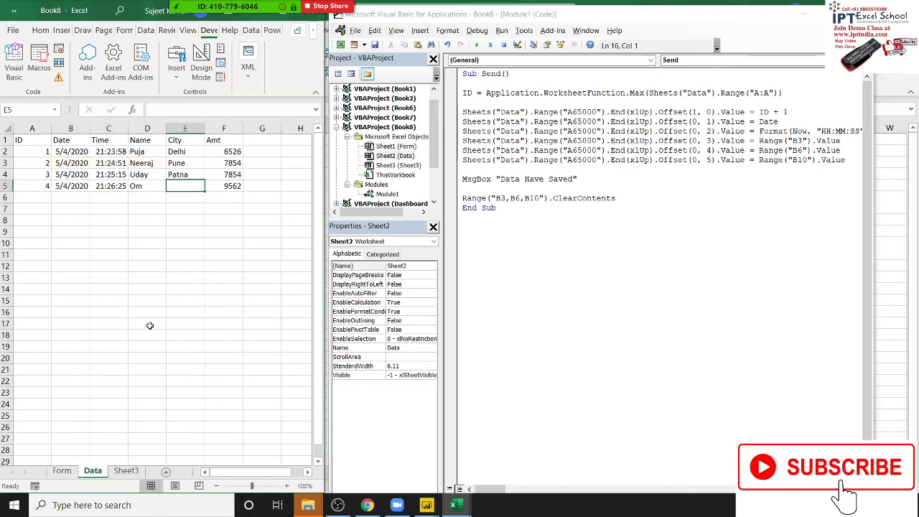
pyautogui.click(186, 412)
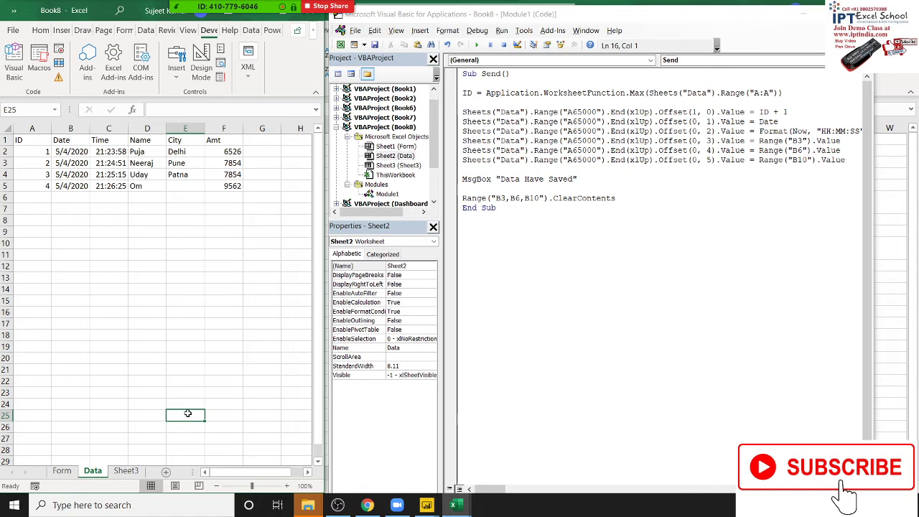
pyautogui.hotkey('ctrl', 'Up')
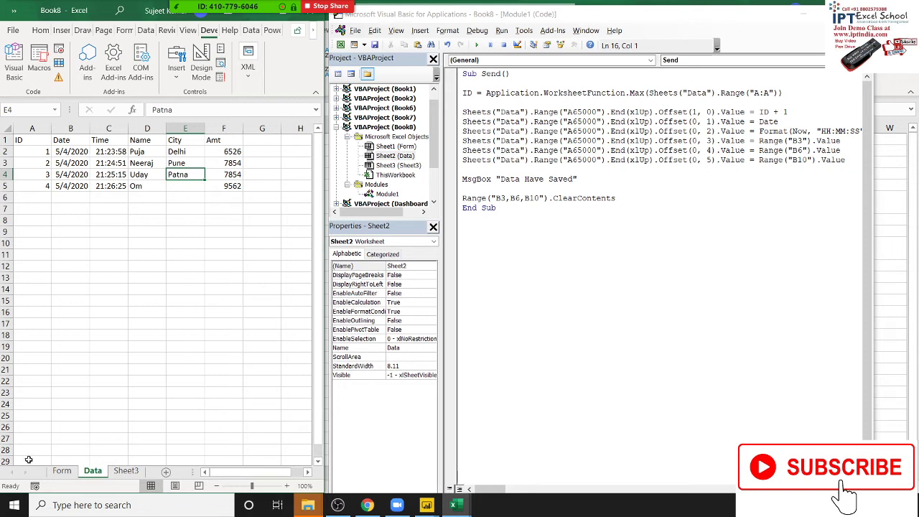
# Run the Send macro from the Form sheet and acknowledge the data-saved confirmation.
pyautogui.click(62, 470)
pyautogui.click(114, 300)
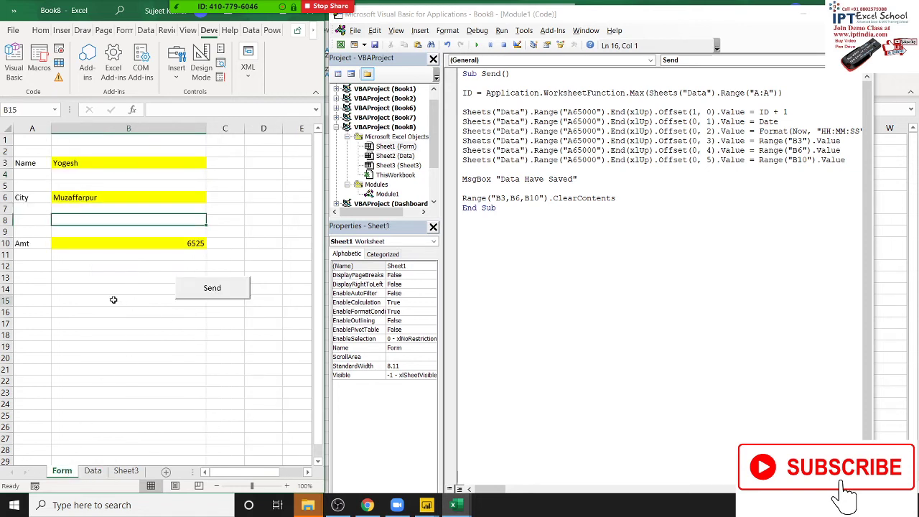
pyautogui.click(194, 290)
pyautogui.click(467, 291)
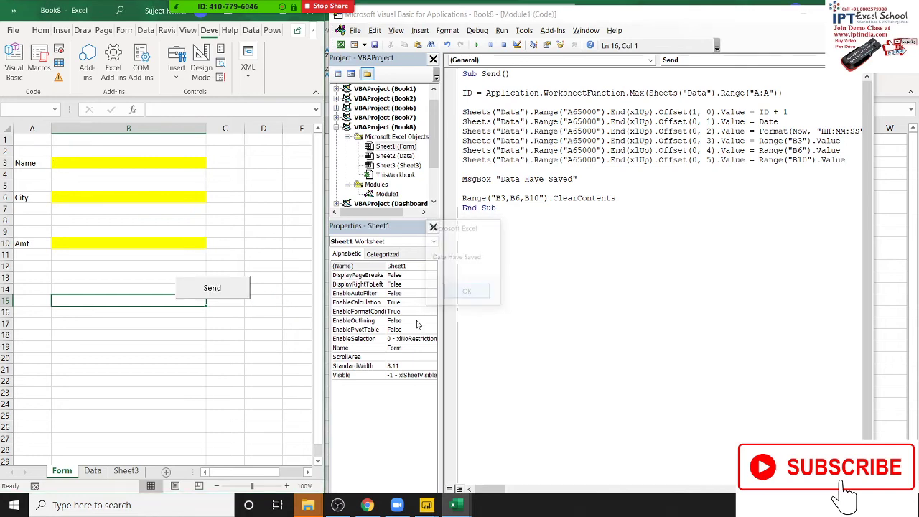
# On the Data sheet, select the ID cells to confirm records 1 to 5.
pyautogui.click(92, 471)
pyautogui.click(192, 186)
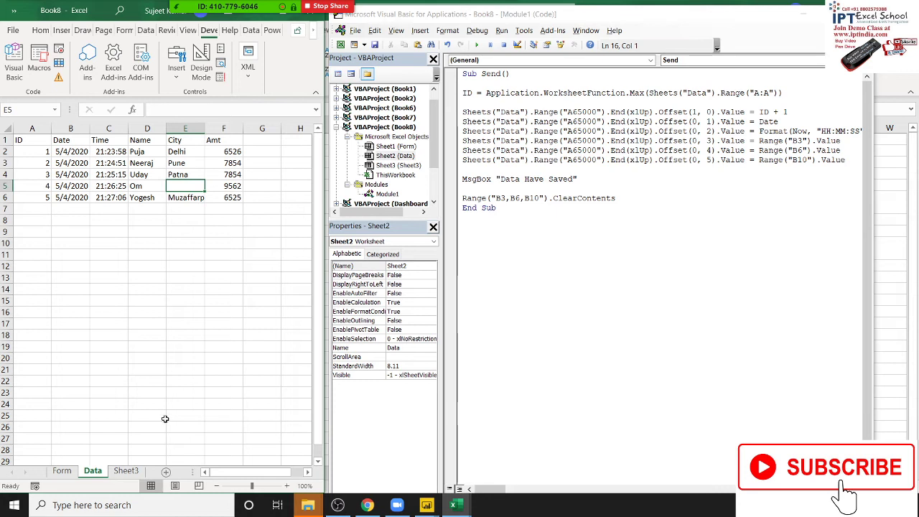
pyautogui.moveTo(36, 152); pyautogui.dragTo(37, 198)
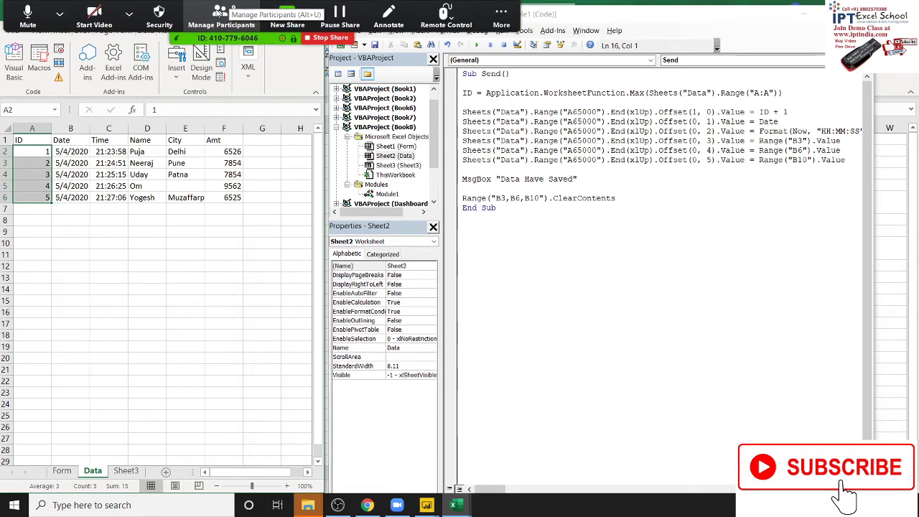
# Open and enlarge Zoom's participants list, then close it to get back to Excel.
pyautogui.click(221, 10)
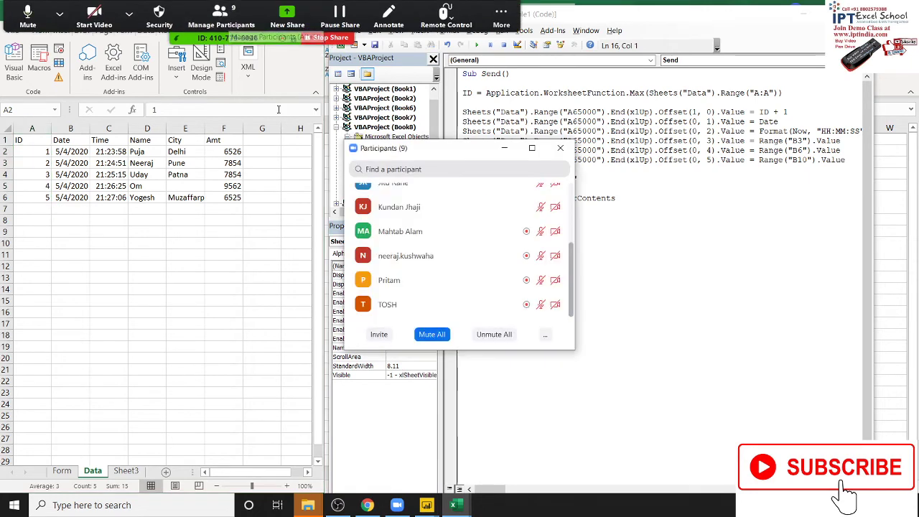
pyautogui.click(531, 148)
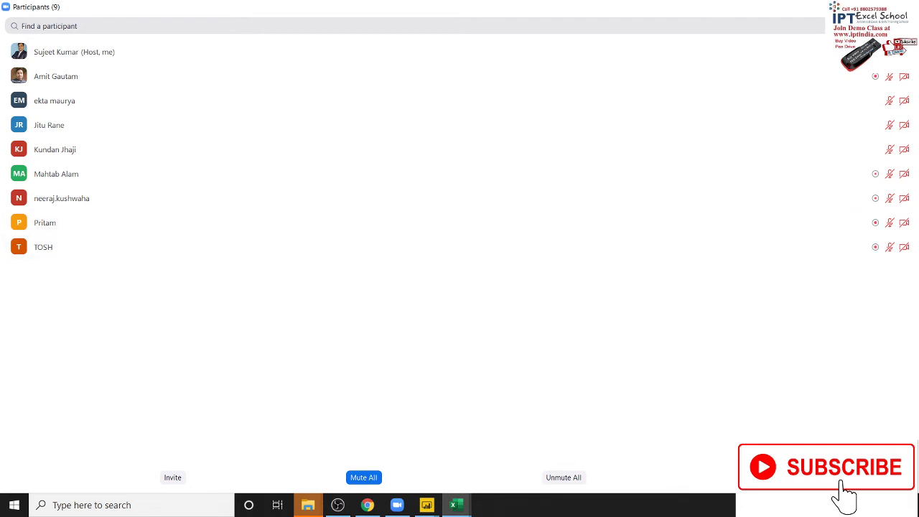
pyautogui.click(837, 7)
# Maximize the VBA editor so the whole Send macro, through ClearContents, is visible.
pyautogui.click(608, 273)
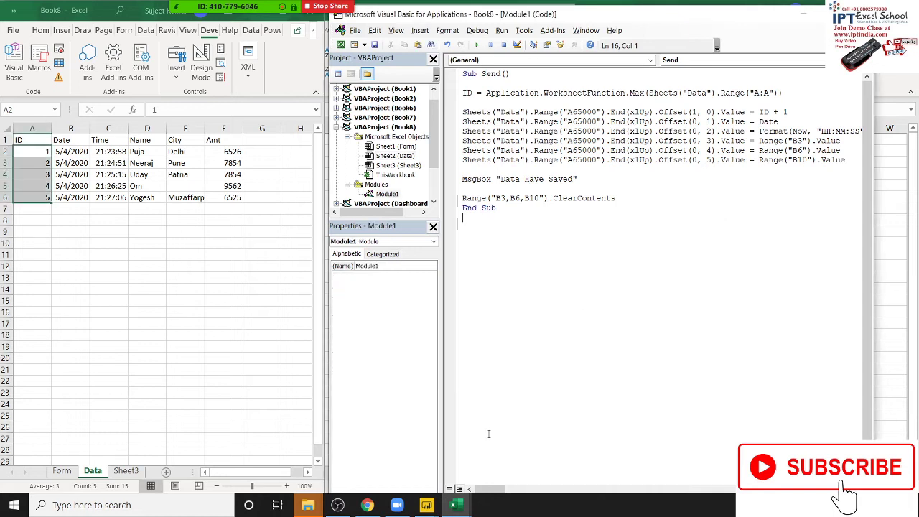
pyautogui.moveTo(515, 237); pyautogui.dragTo(437, 75)
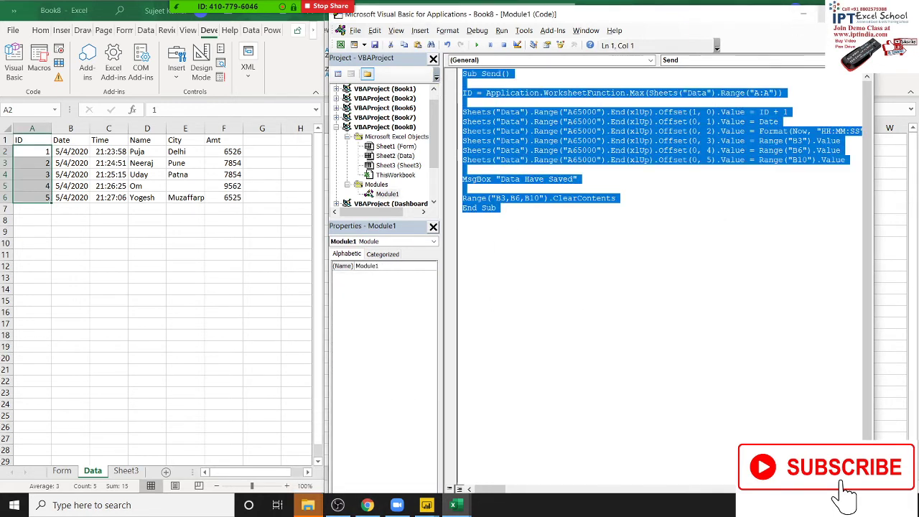
pyautogui.click(820, 13)
pyautogui.click(556, 193)
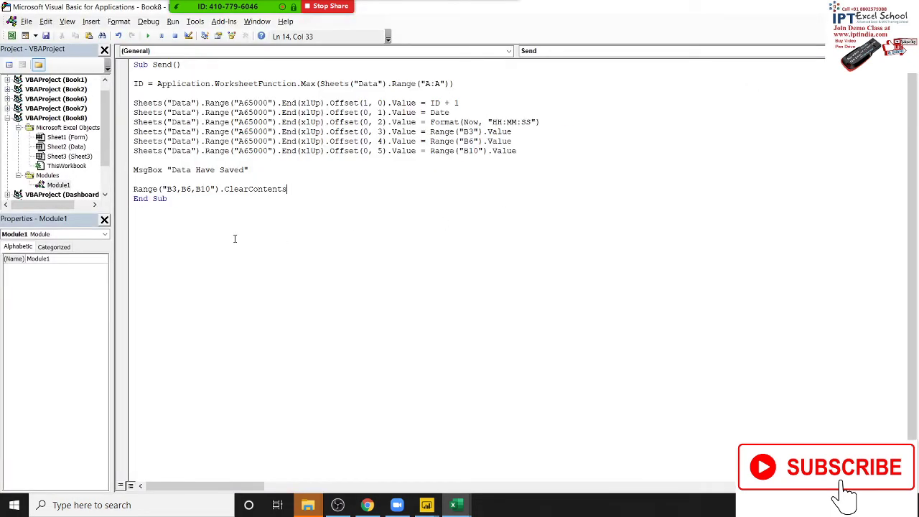
pyautogui.moveTo(367, 505)
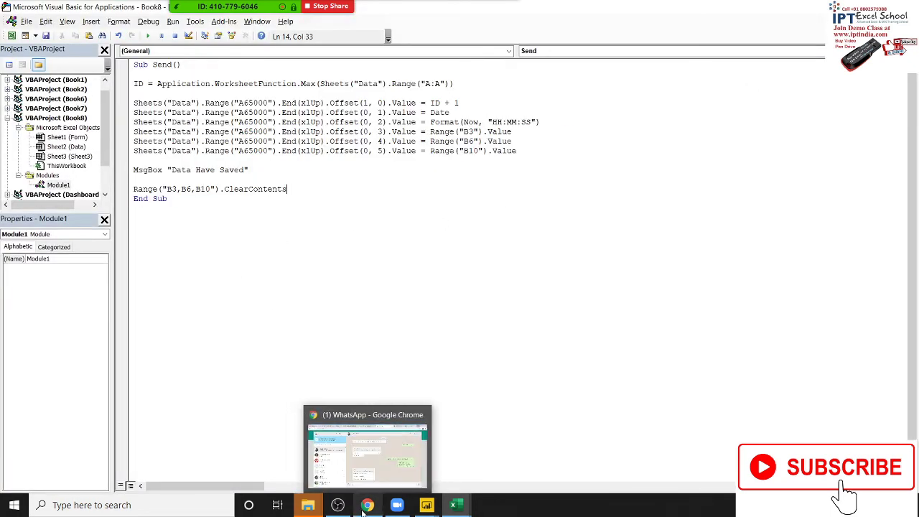
pyautogui.click(457, 298)
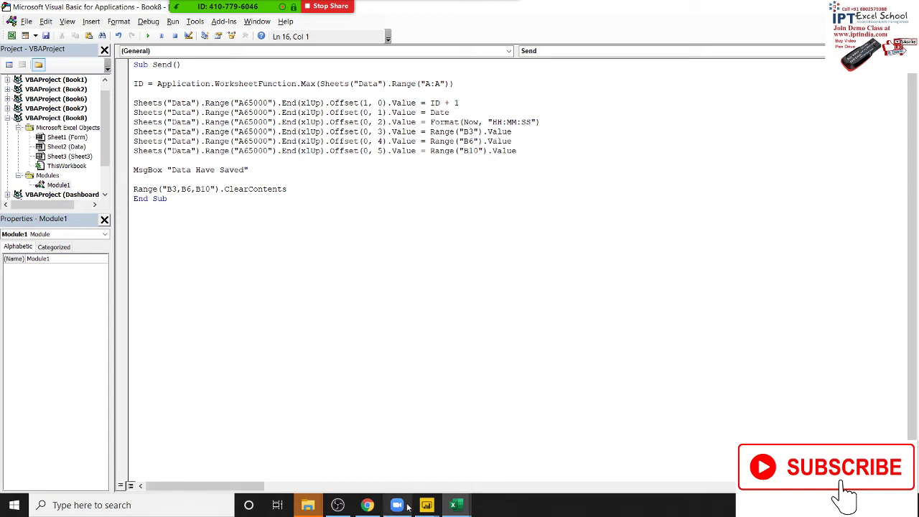
pyautogui.click(367, 505)
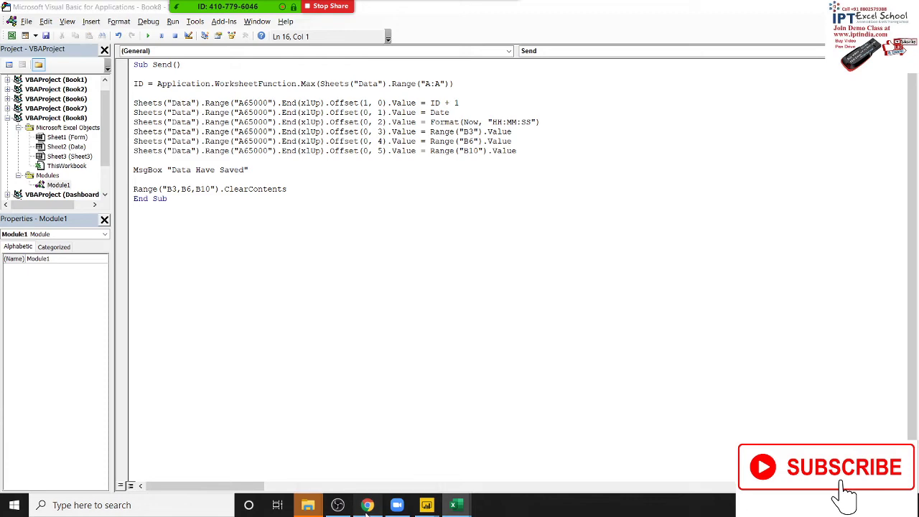
# In a new tab, go to google.com and search for 'form'.
pyautogui.click(796, 10)
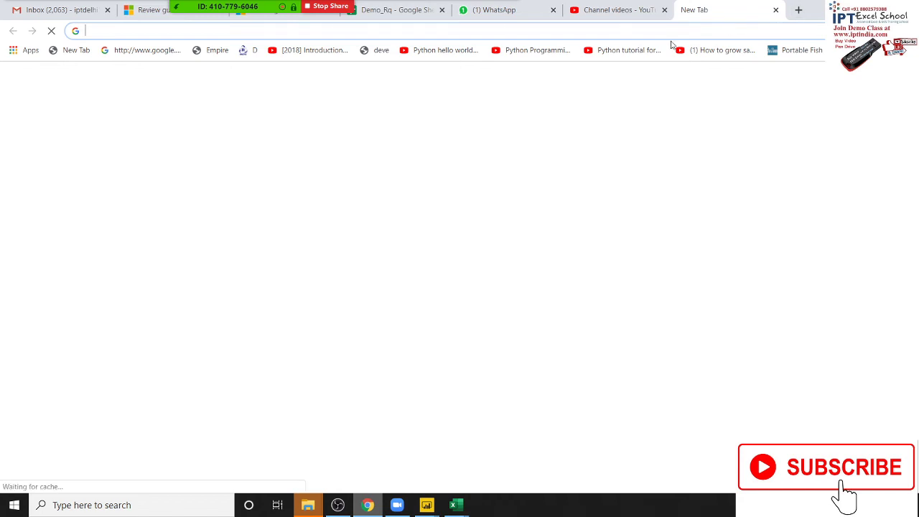
pyautogui.write('goo')
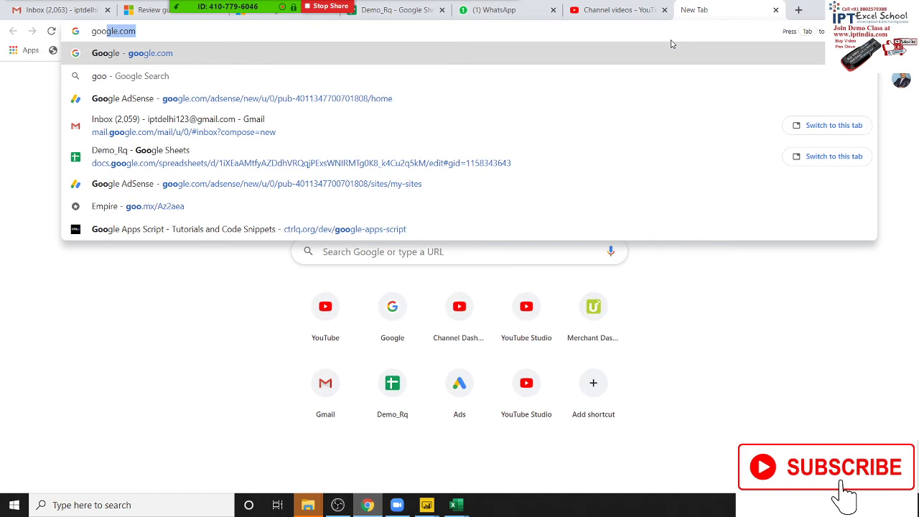
pyautogui.press('Return')
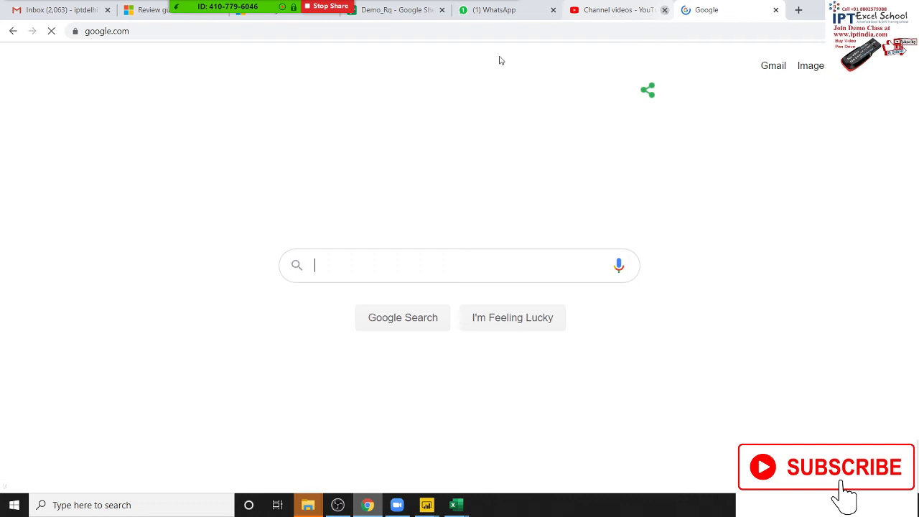
pyautogui.hotkey('ctrl', 'shift', 'Tab')
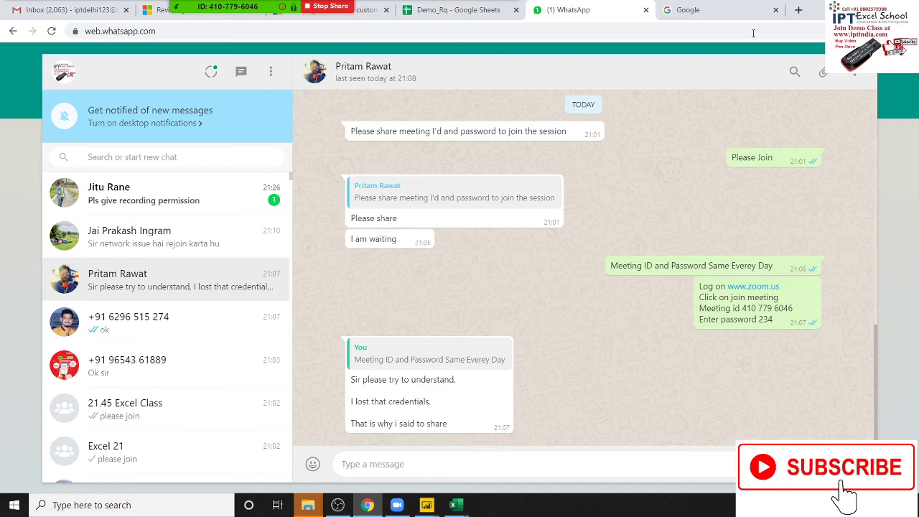
pyautogui.click(715, 13)
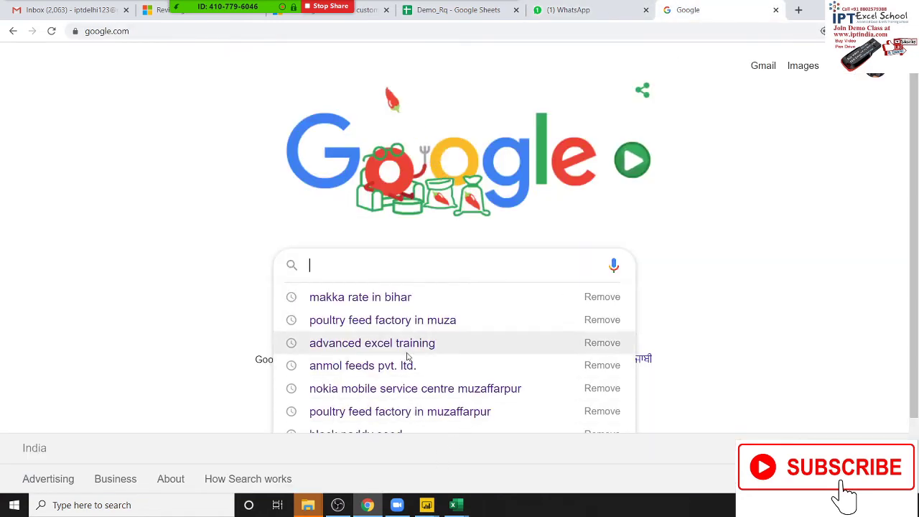
pyautogui.write('fo')
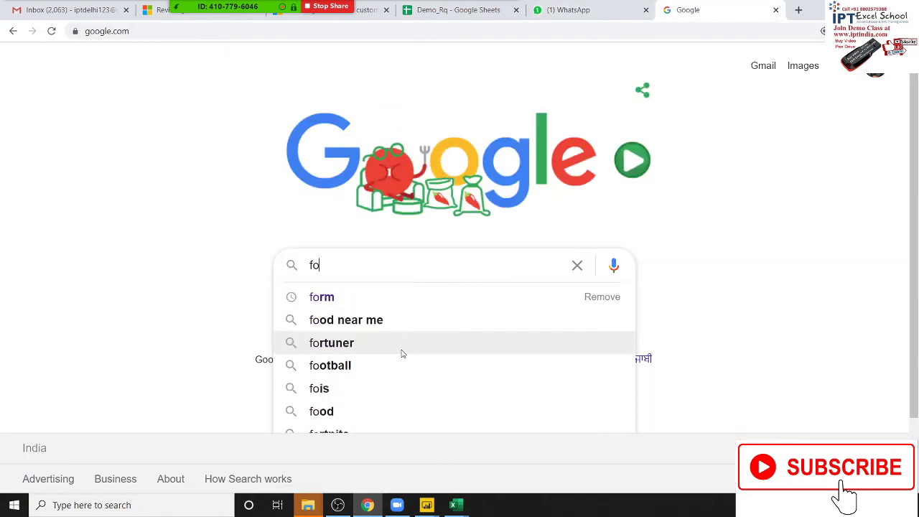
pyautogui.write('rm')
pyautogui.press('Return')
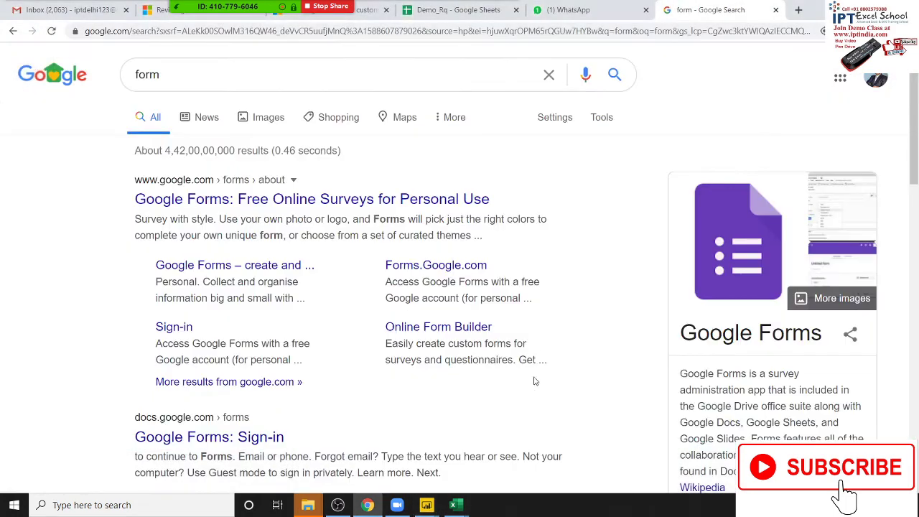
# Close Power BI Desktop with Don't Save and bring the search results back.
pyautogui.moveTo(427, 505)
pyautogui.click(402, 445)
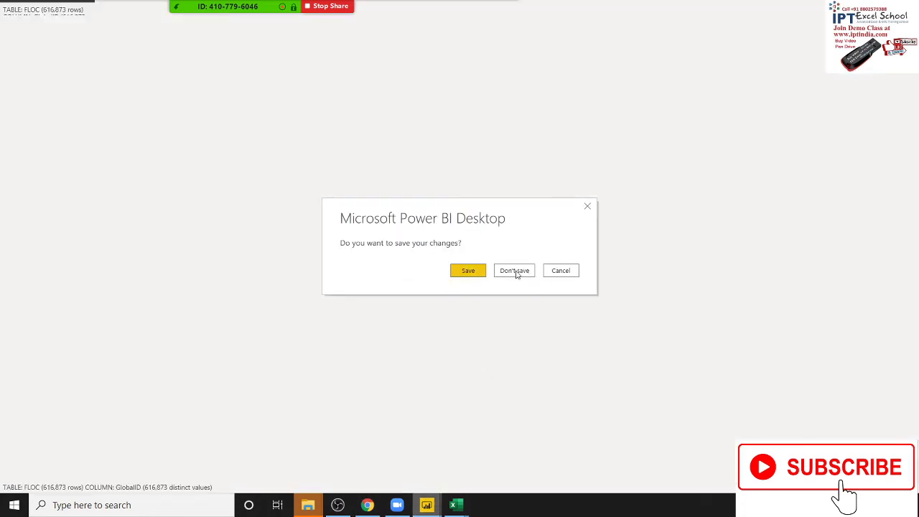
pyautogui.click(515, 270)
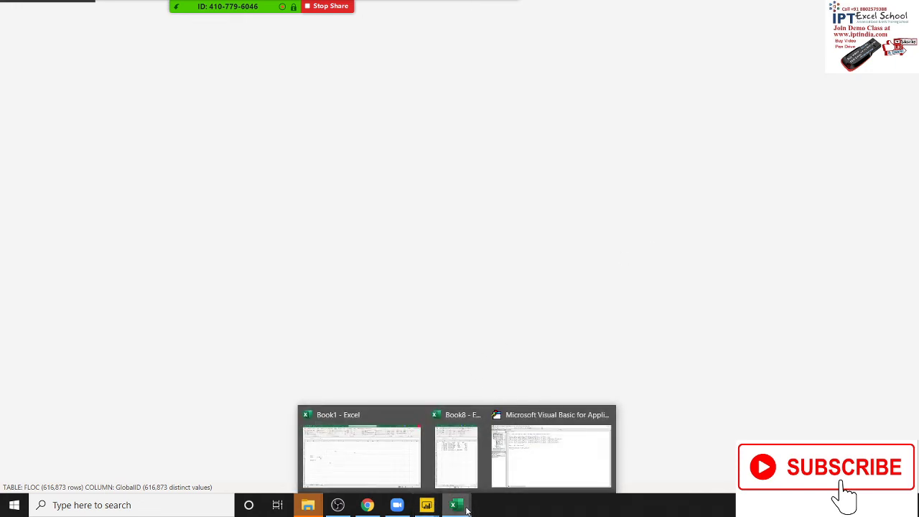
pyautogui.click(367, 505)
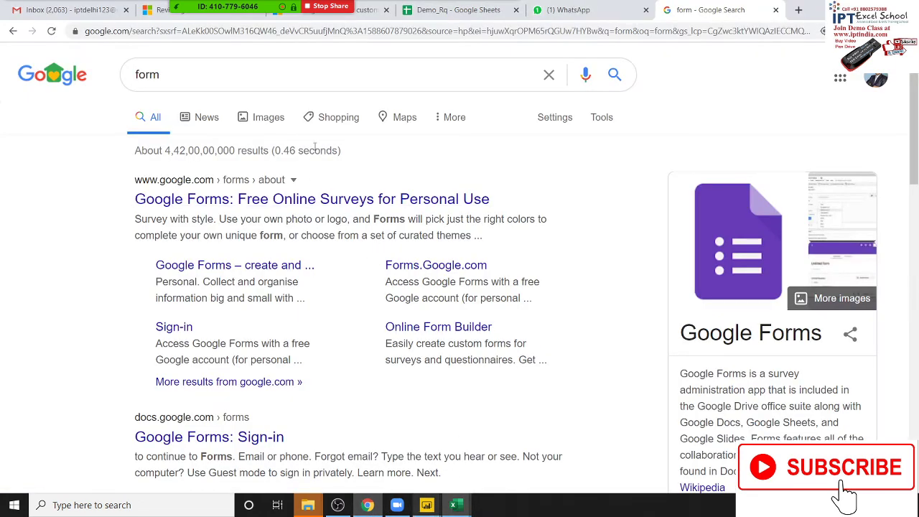
# Switch to Google Images results for 'form' and scroll through them.
pyautogui.click(282, 124)
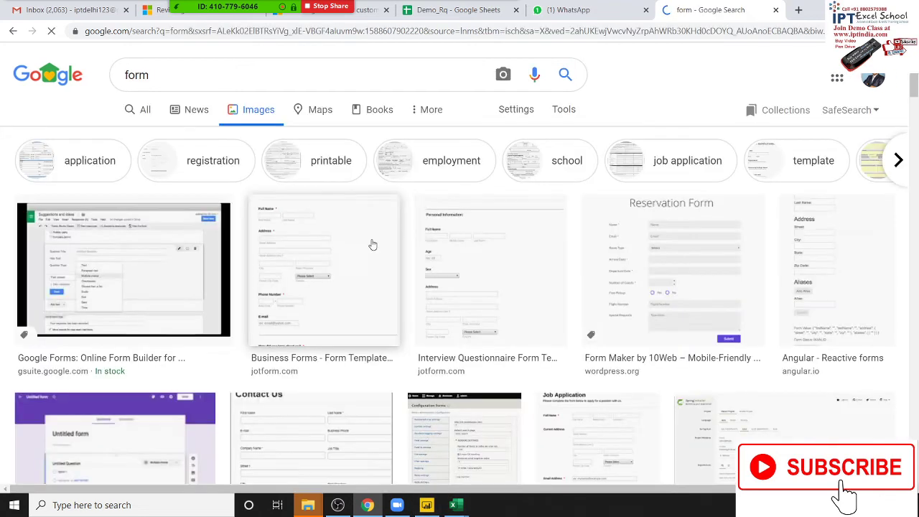
pyautogui.scroll(-2, 758, 345)
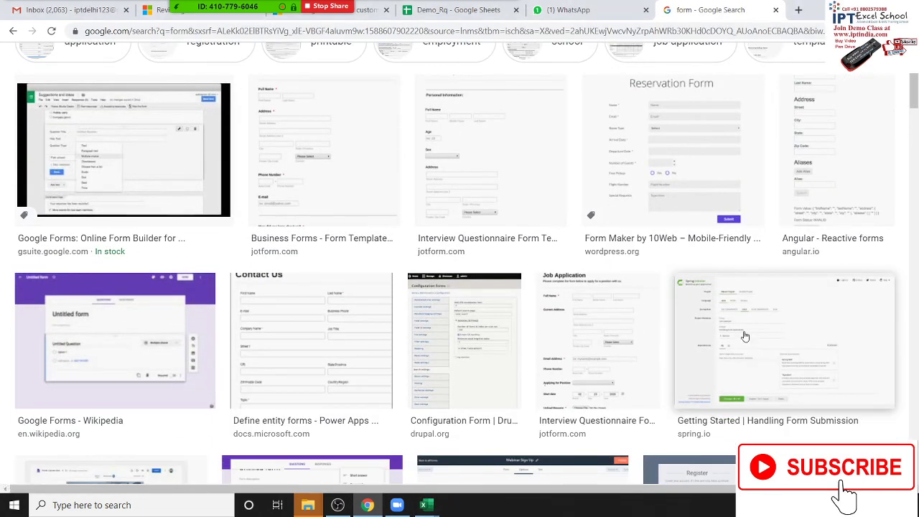
pyautogui.click(744, 334)
pyautogui.scroll(-2, 744, 334)
pyautogui.scroll(-3, 744, 334)
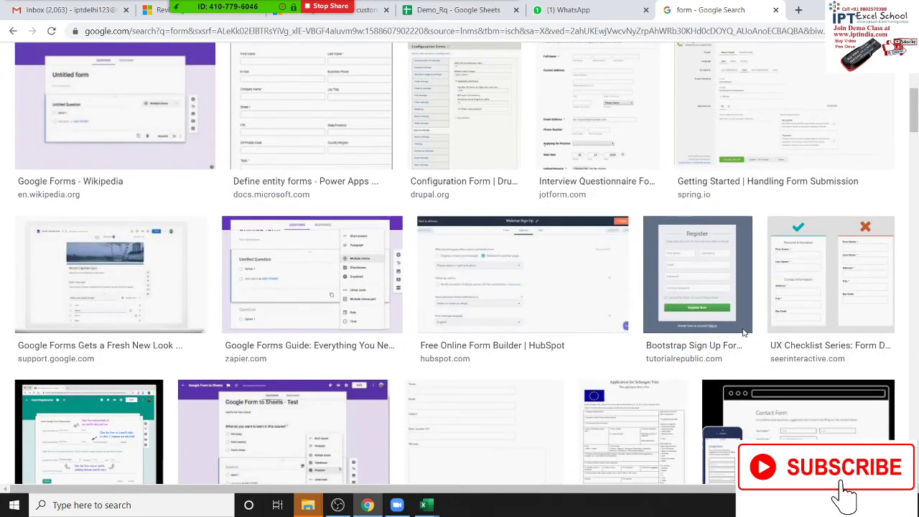
pyautogui.scroll(-2, 744, 334)
pyautogui.scroll(-3, 744, 334)
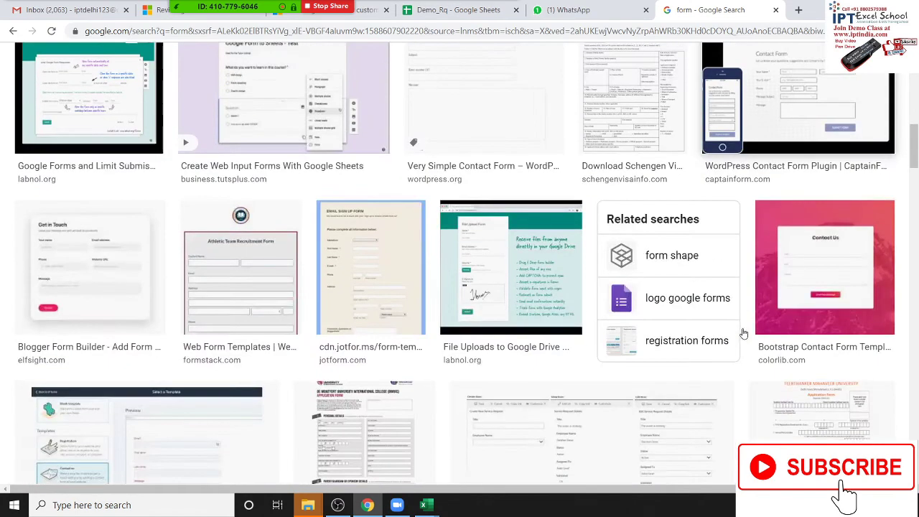
pyautogui.scroll(1, 743, 333)
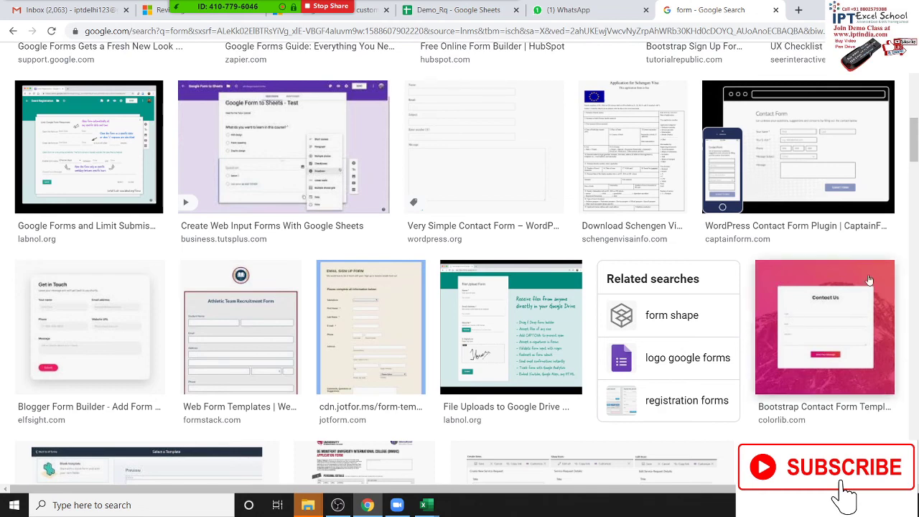
# Preview the WordPress Contact Form image, browse more results, then return to the VBA editor.
pyautogui.click(876, 231)
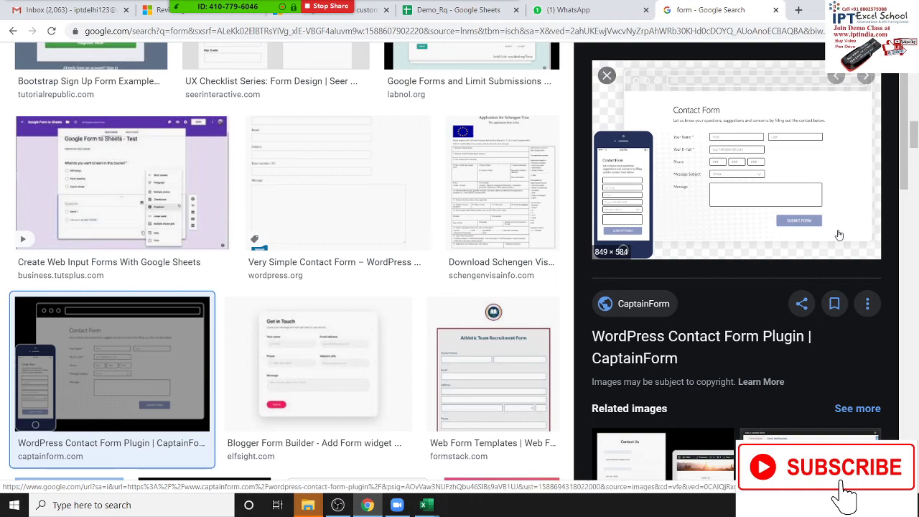
pyautogui.press('Escape')
pyautogui.scroll(-2, 375, 346)
pyautogui.scroll(-2, 375, 346)
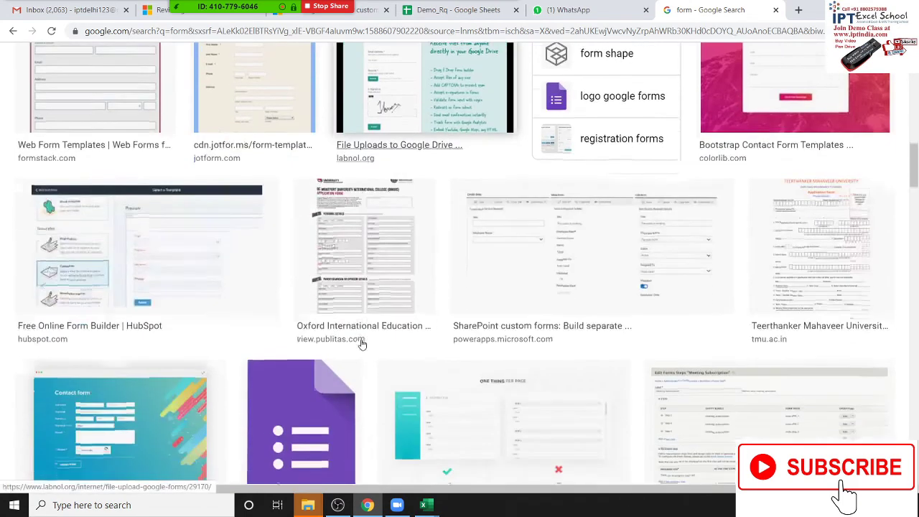
pyautogui.scroll(-3, 383, 342)
pyautogui.scroll(-2, 386, 343)
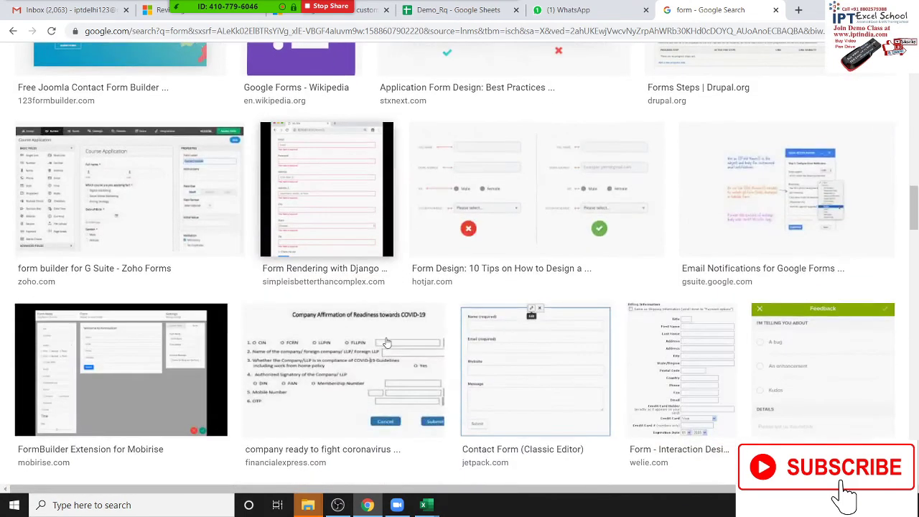
pyautogui.scroll(3, 381, 331)
pyautogui.scroll(2, 430, 323)
pyautogui.scroll(-3, 477, 316)
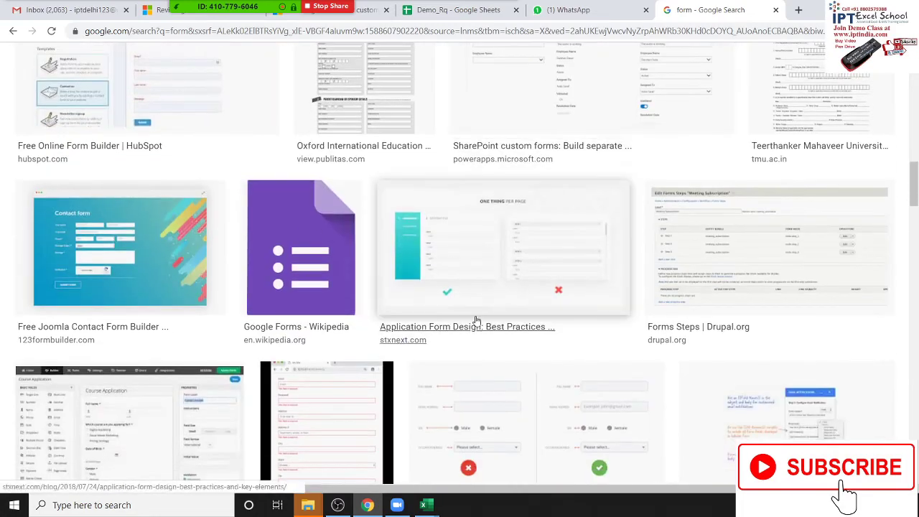
pyautogui.scroll(-4, 476, 318)
pyautogui.scroll(-2, 476, 320)
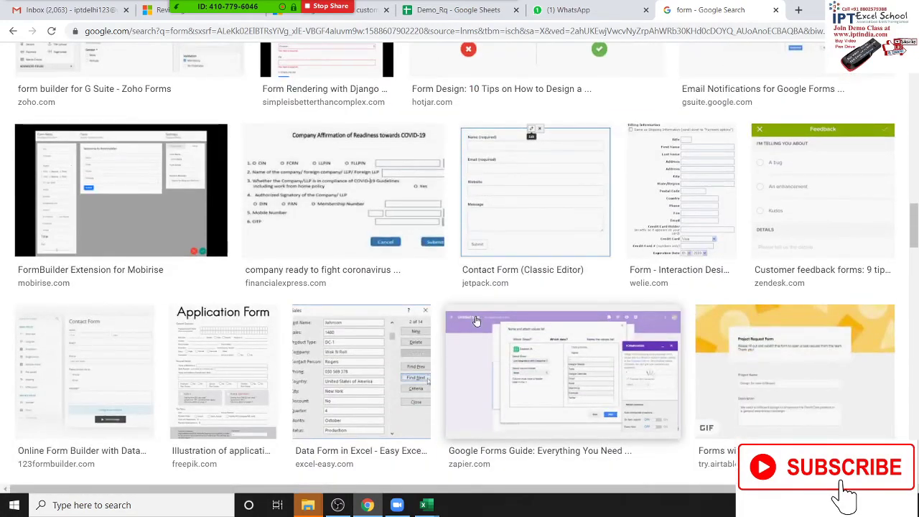
pyautogui.scroll(-2, 476, 321)
pyautogui.scroll(1, 476, 321)
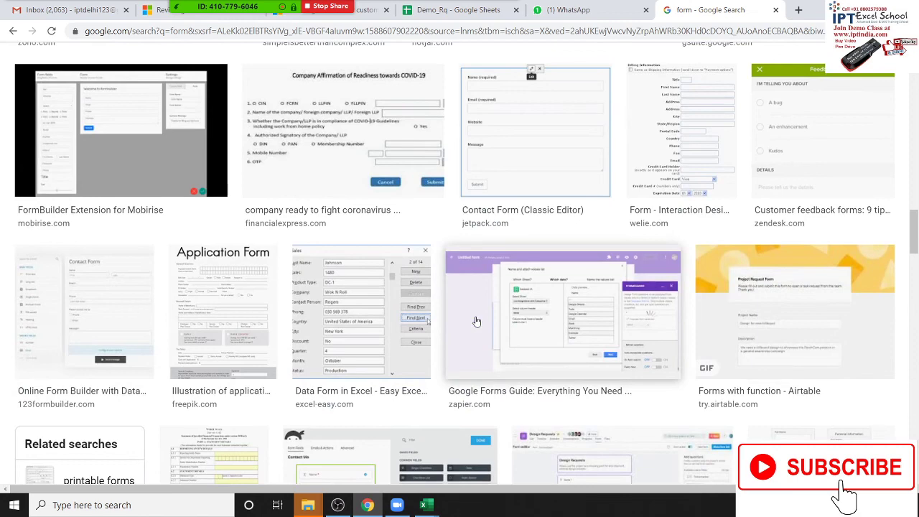
pyautogui.hotkey('alt', 'Tab')
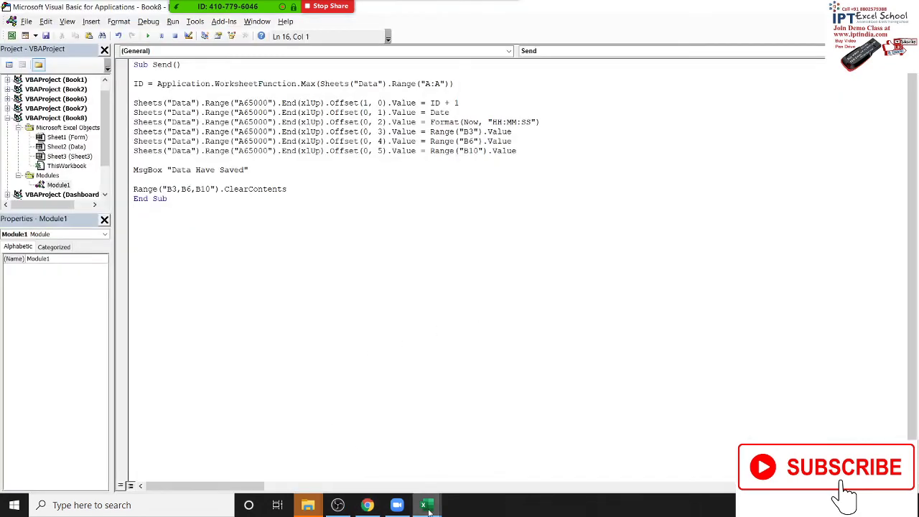
# Show Book8's Form sheet in Excel, then bring the Google Images results for 'form' forward.
pyautogui.click(346, 464)
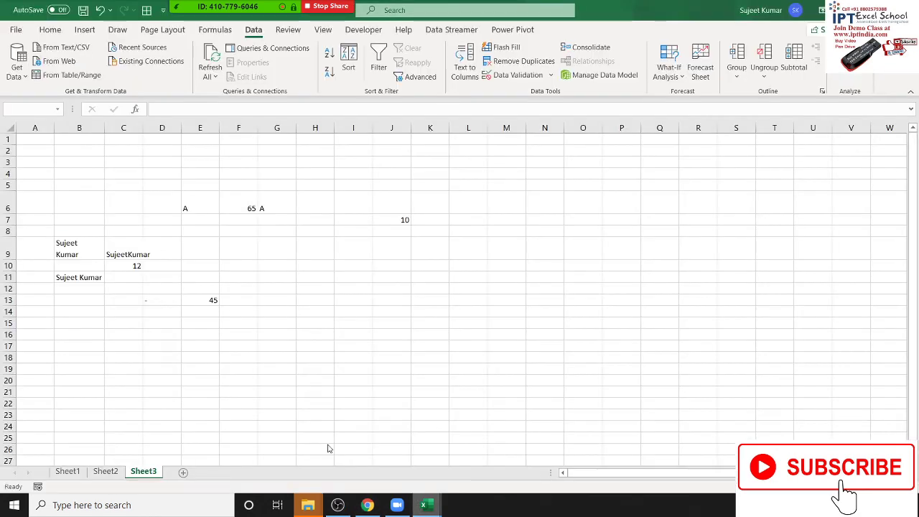
pyautogui.moveTo(427, 505)
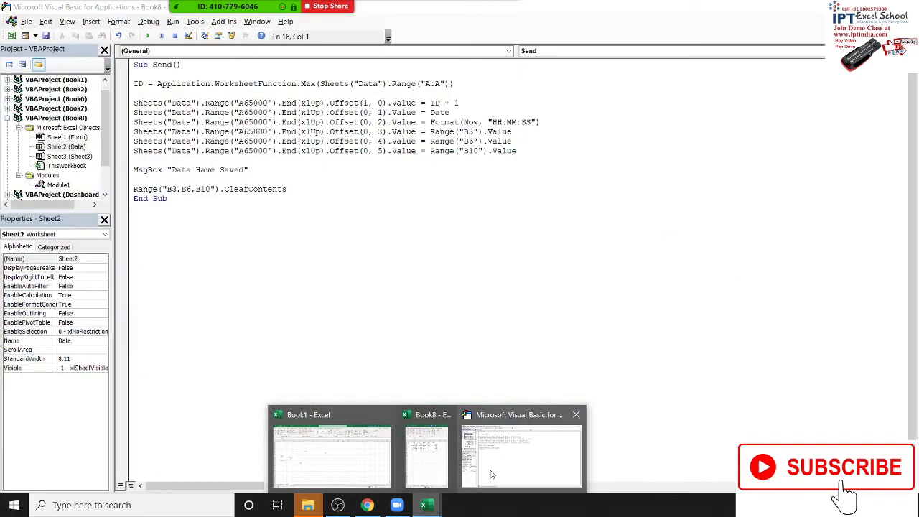
pyautogui.click(489, 459)
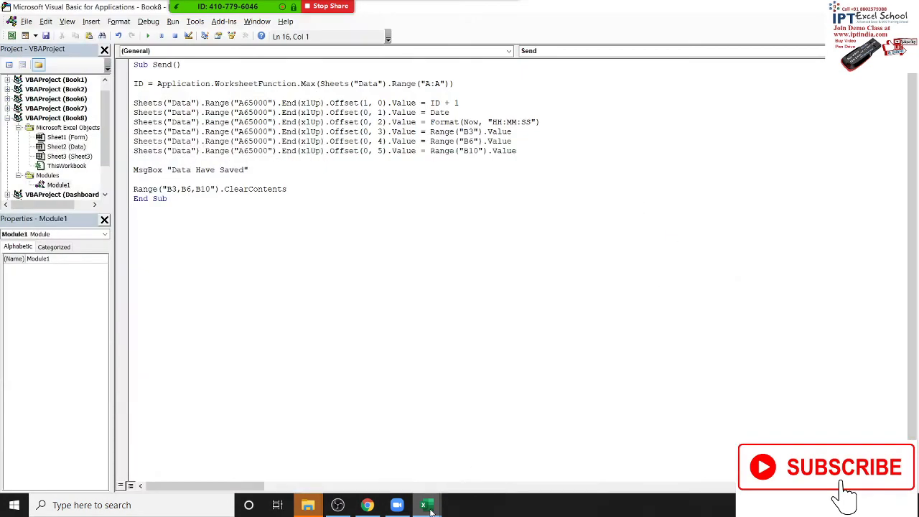
pyautogui.moveTo(427, 505)
pyautogui.click(427, 452)
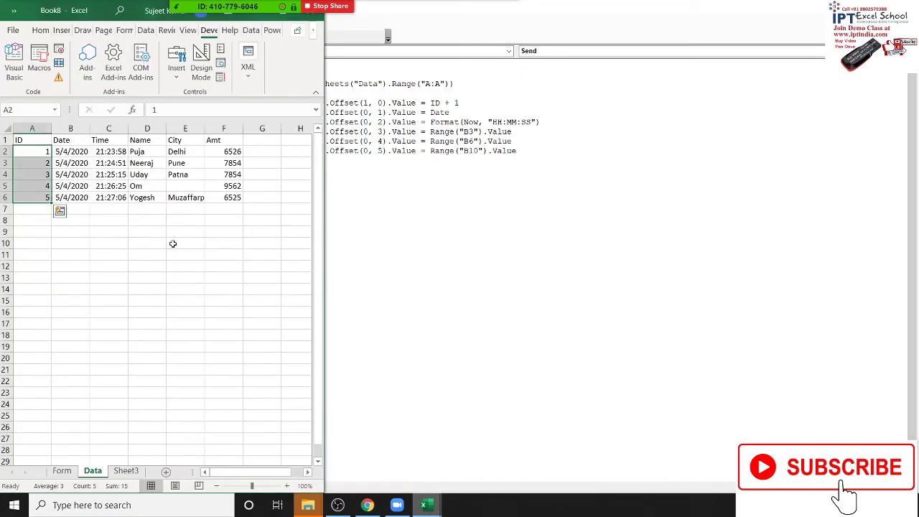
pyautogui.click(63, 471)
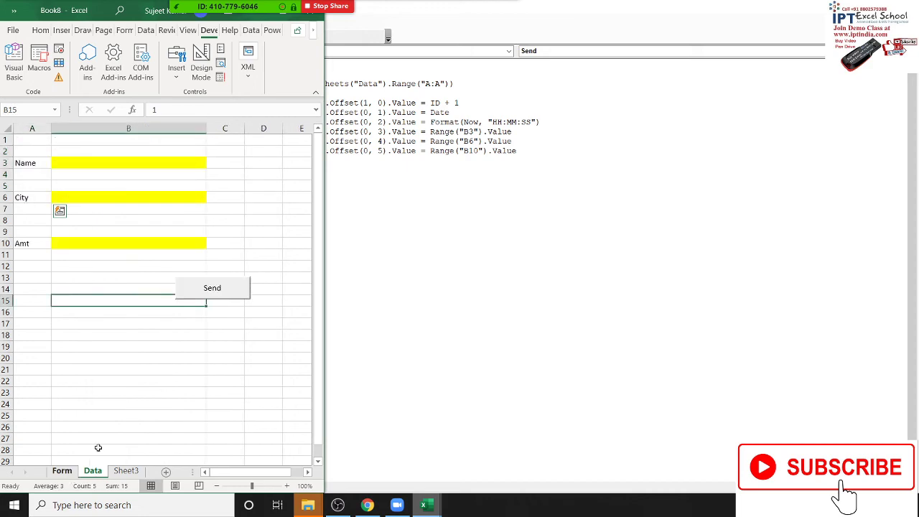
pyautogui.click(367, 502)
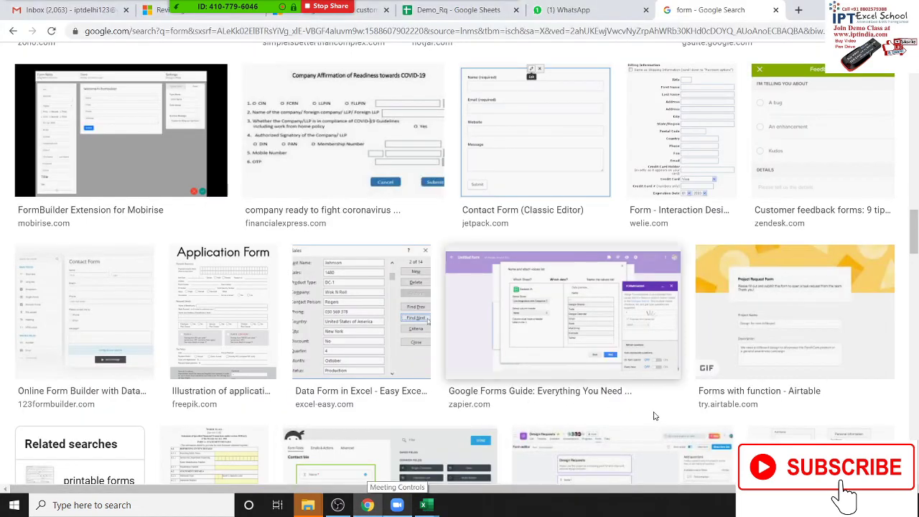
pyautogui.scroll(-3, 609, 332)
pyautogui.scroll(-2, 609, 332)
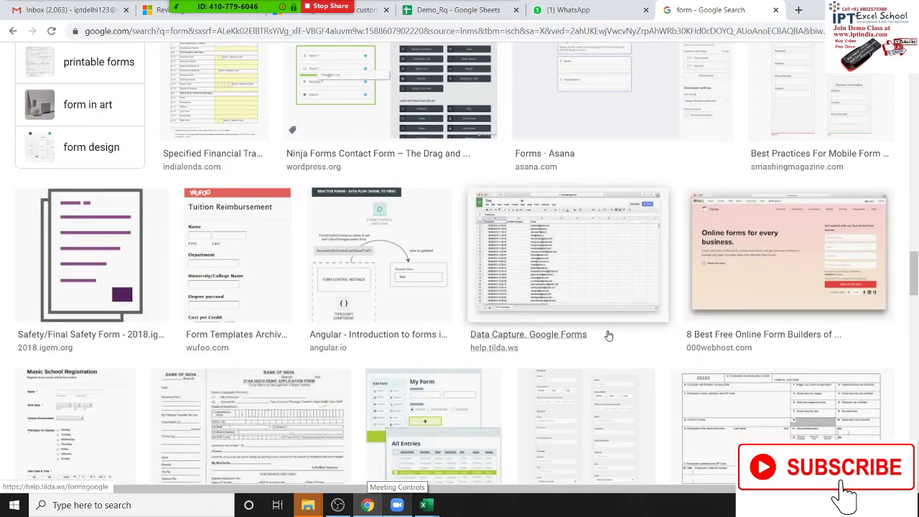
pyautogui.scroll(-3, 607, 334)
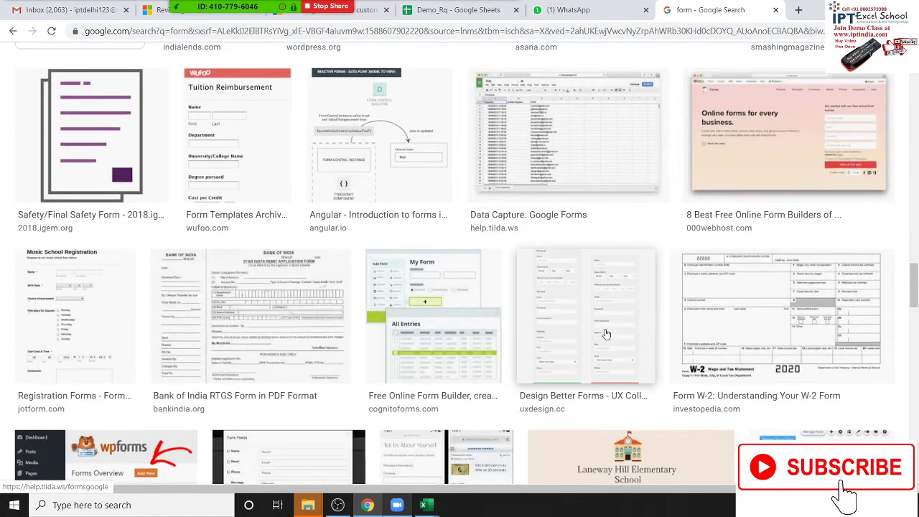
pyautogui.scroll(-1, 605, 334)
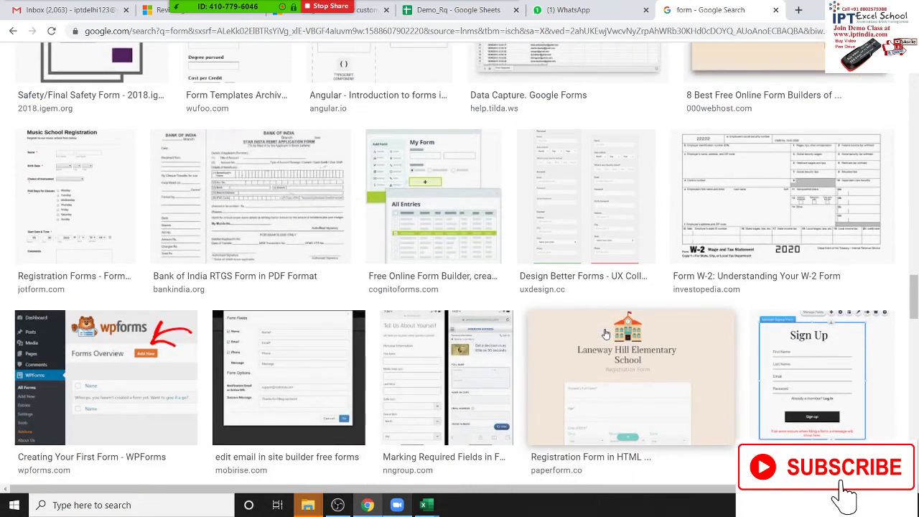
pyautogui.scroll(-1, 605, 334)
pyautogui.scroll(-1, 606, 334)
pyautogui.scroll(-2, 605, 335)
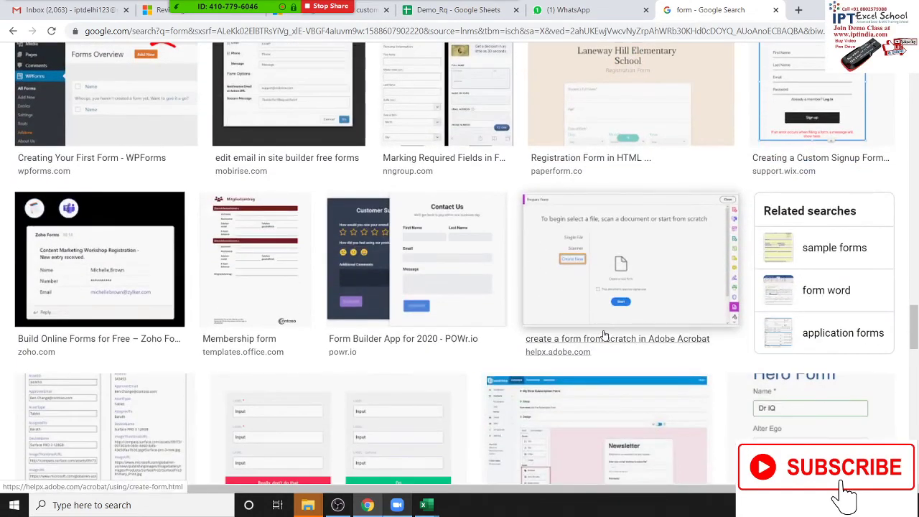
pyautogui.scroll(-3, 605, 335)
pyautogui.scroll(-1, 605, 337)
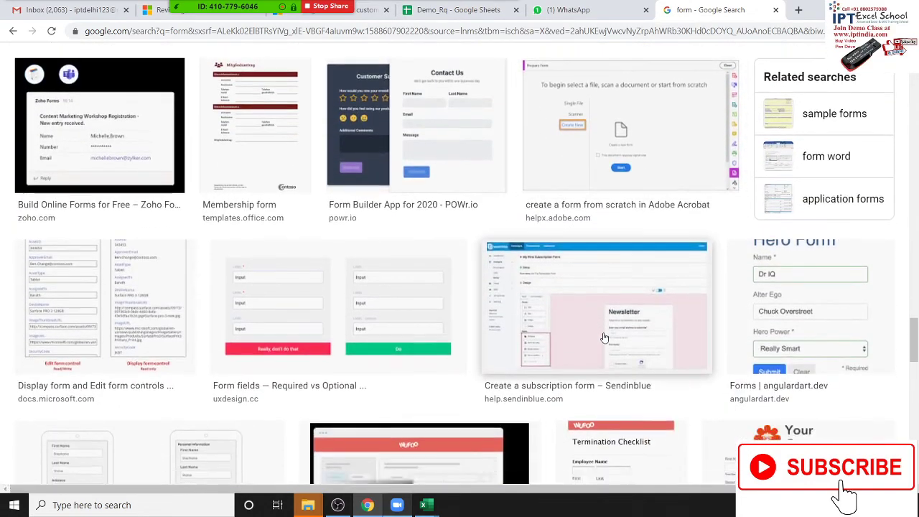
pyautogui.scroll(-2, 605, 337)
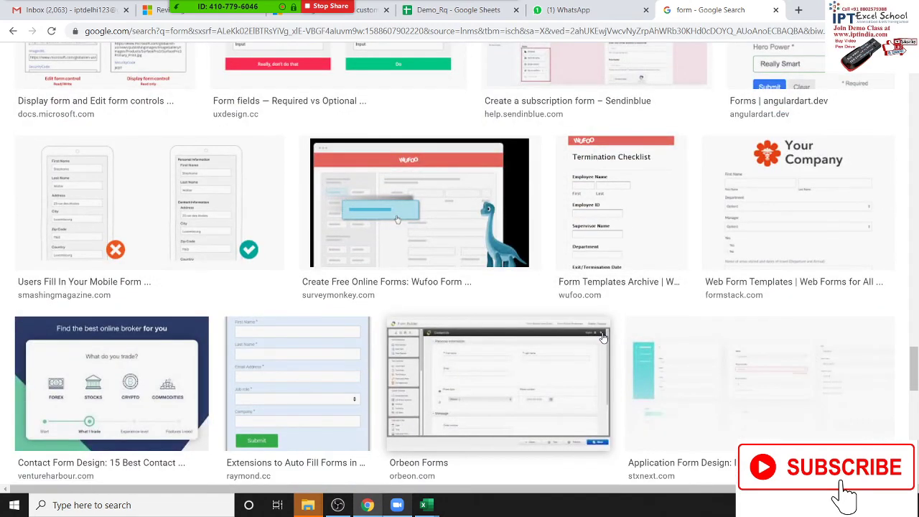
pyautogui.scroll(-3, 603, 338)
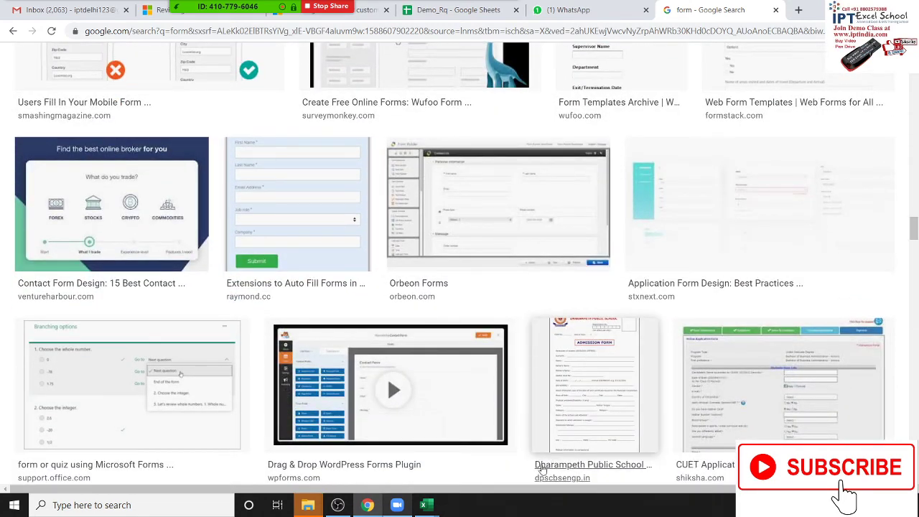
pyautogui.moveTo(423, 505)
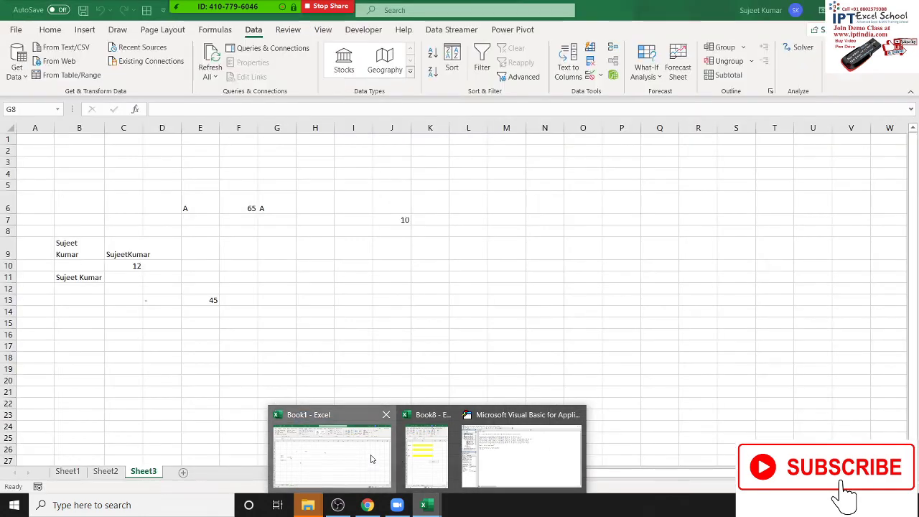
# Bring the Book8 form workbook to the front and maximize it.
pyautogui.click(370, 456)
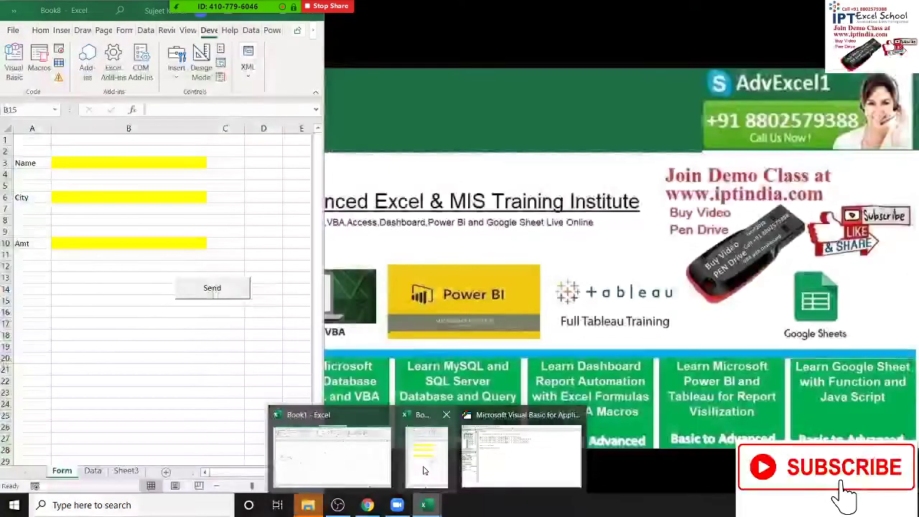
pyautogui.click(428, 457)
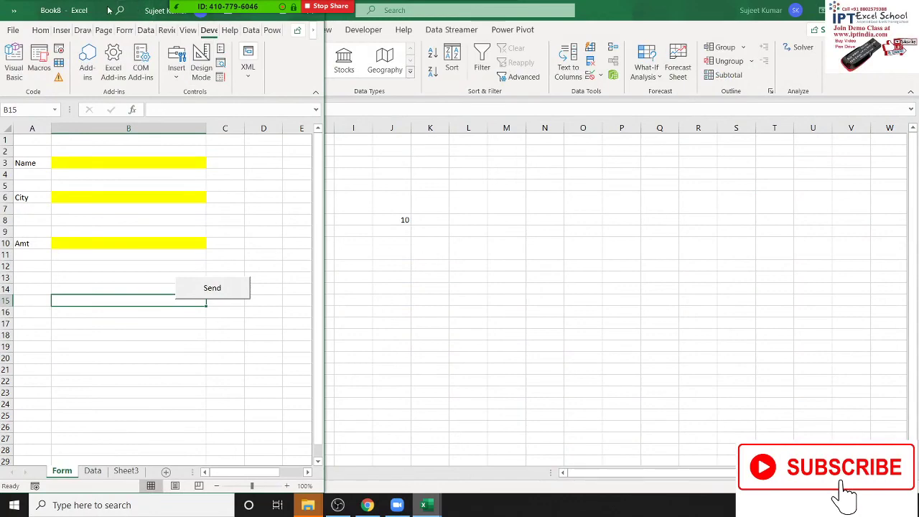
pyautogui.doubleClick(32, 10)
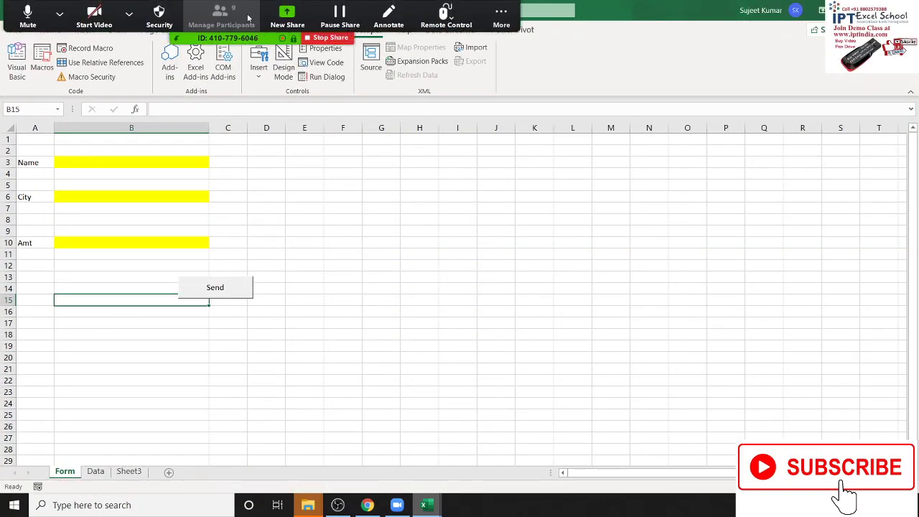
# Open Zoom's participants list as a small window, select the form cells, then return to Chrome.
pyautogui.click(229, 9)
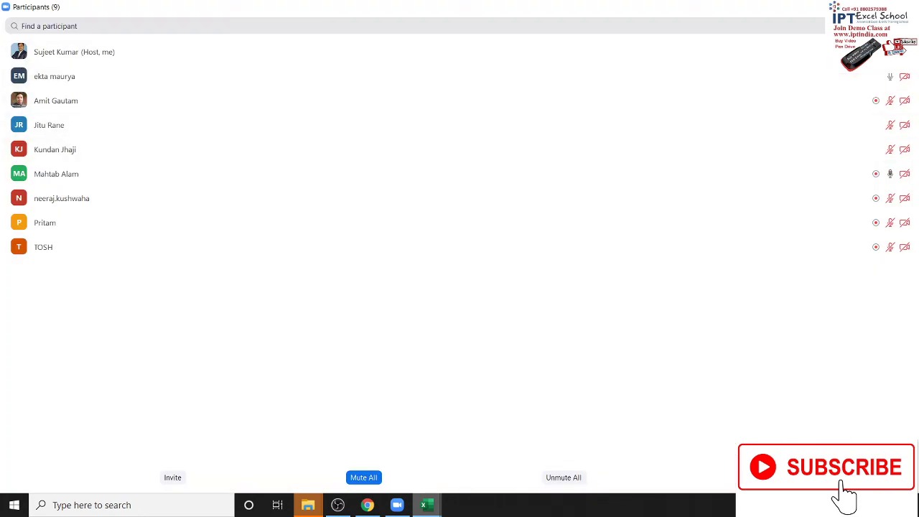
pyautogui.click(877, 6)
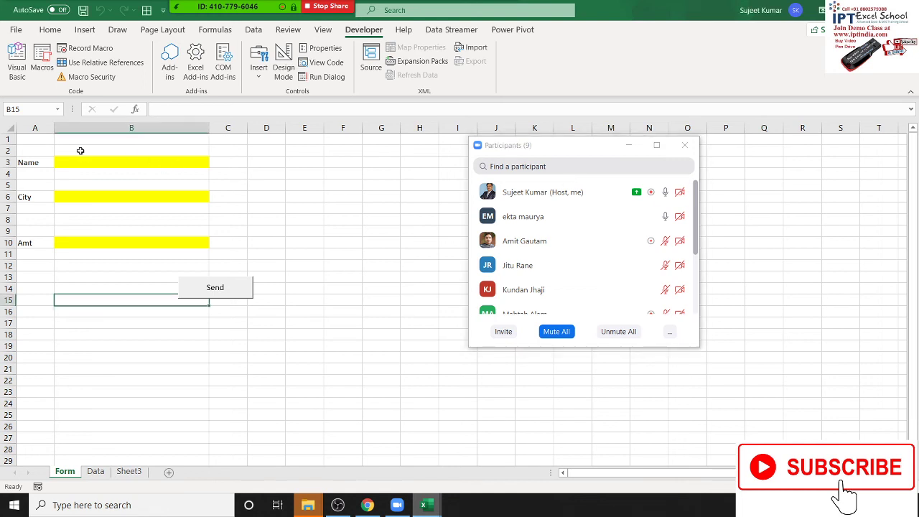
pyautogui.moveTo(45, 142)
pyautogui.mouseDown()
pyautogui.moveTo(103, 203)
pyautogui.moveTo(191, 255)
pyautogui.moveTo(271, 248)
pyautogui.moveTo(265, 285)
pyautogui.moveTo(320, 316)
pyautogui.moveTo(340, 350)
pyautogui.moveTo(361, 362)
pyautogui.mouseUp()
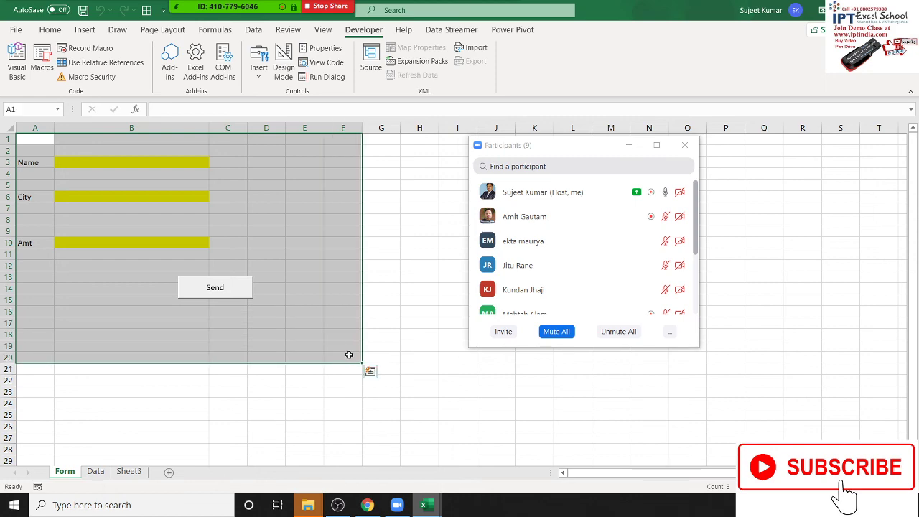
pyautogui.click(373, 507)
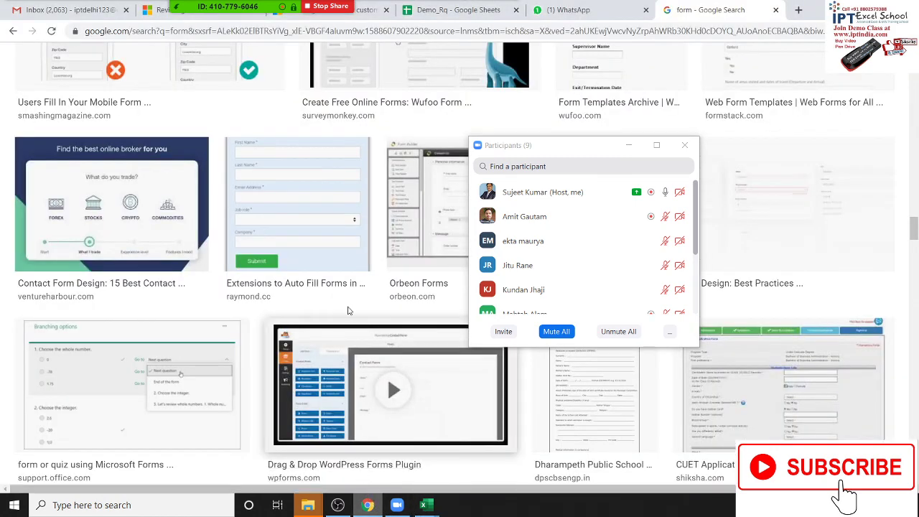
# Zoom in on the image results, scroll back to the top, and return to Excel.
pyautogui.hotkey('ctrl', '+')
pyautogui.hotkey('ctrl', '+')
pyautogui.hotkey('ctrl', '+')
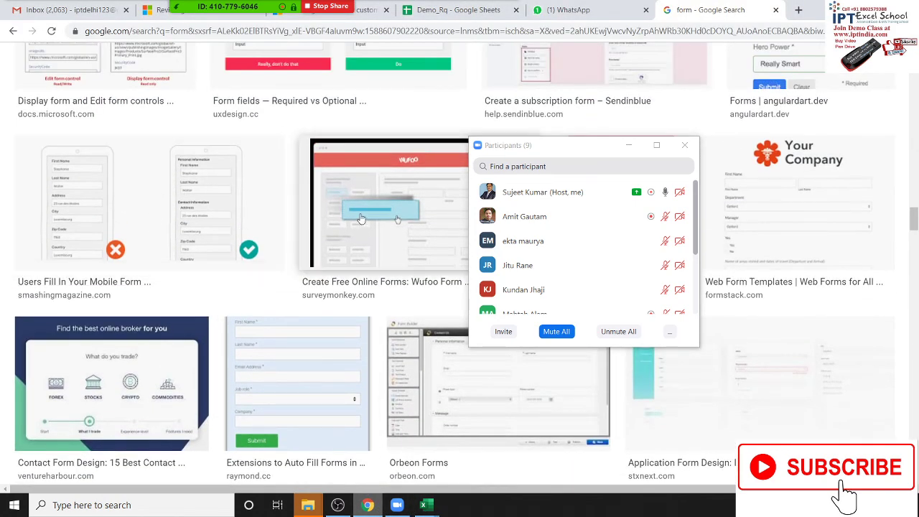
pyautogui.scroll(3, 366, 208)
pyautogui.scroll(3, 370, 208)
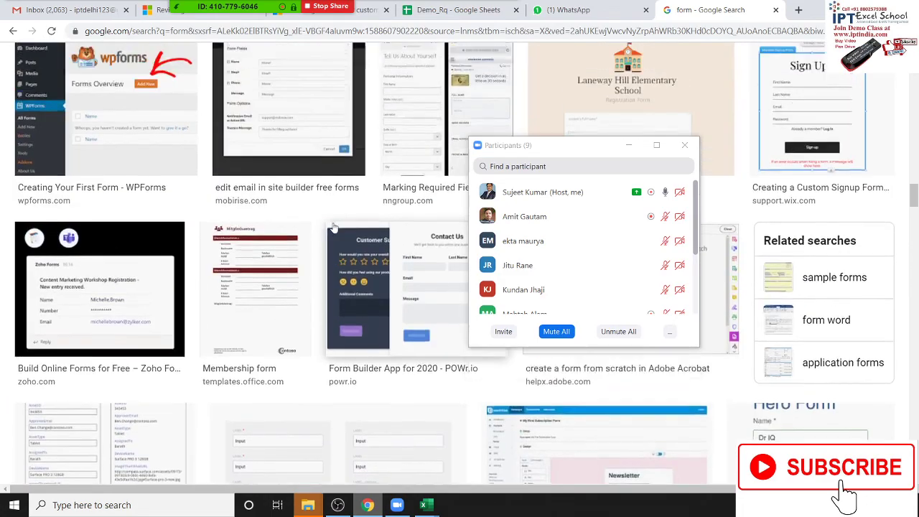
pyautogui.scroll(5, 352, 215)
pyautogui.scroll(4, 334, 227)
pyautogui.scroll(4, 334, 227)
pyautogui.scroll(3, 334, 226)
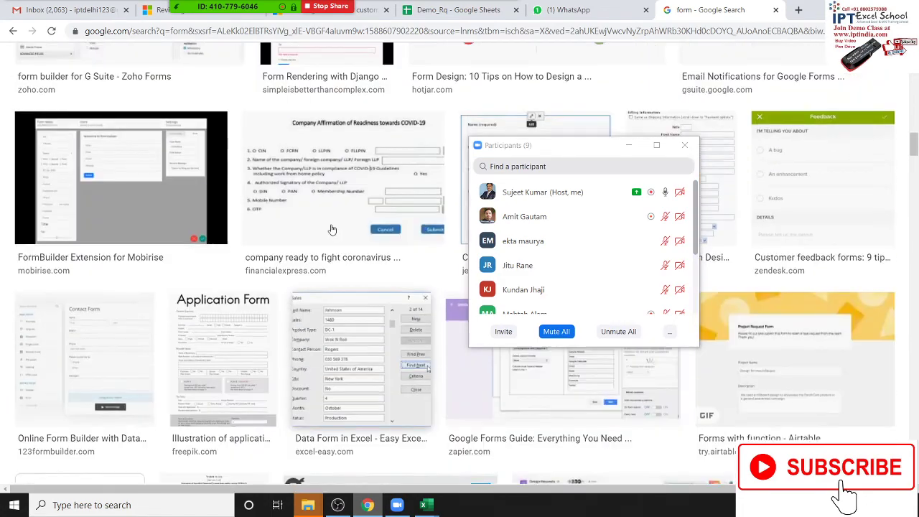
pyautogui.scroll(1, 333, 228)
pyautogui.scroll(4, 331, 230)
pyautogui.scroll(2, 331, 232)
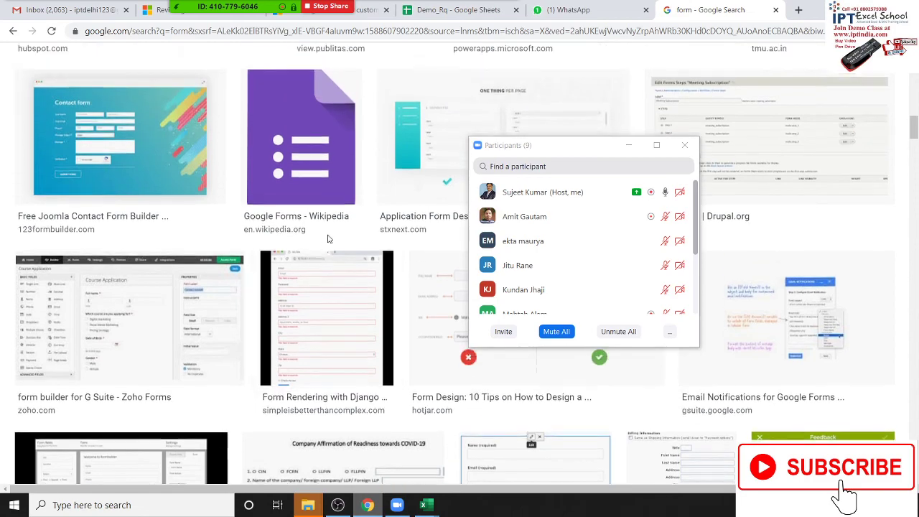
pyautogui.scroll(2, 329, 235)
pyautogui.scroll(4, 327, 237)
pyautogui.scroll(1, 326, 235)
pyautogui.scroll(3, 324, 232)
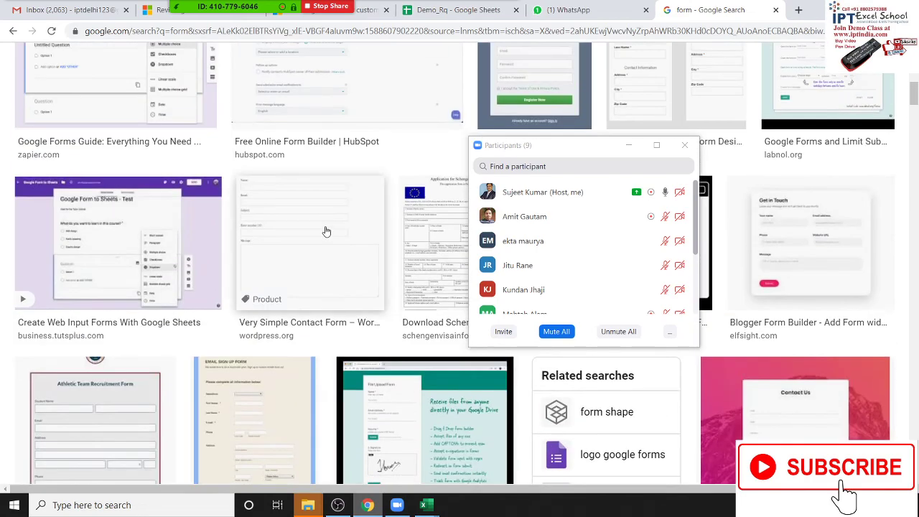
pyautogui.scroll(4, 322, 228)
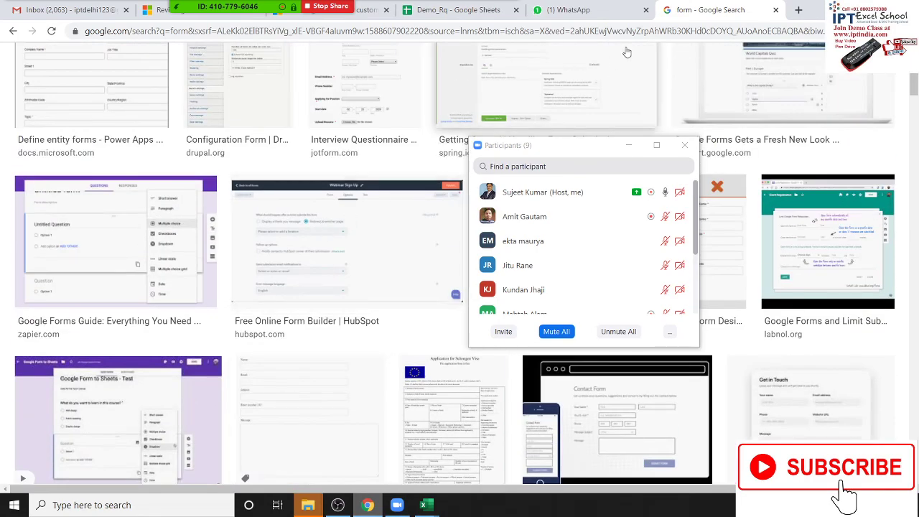
pyautogui.hotkey('alt', 'Tab')
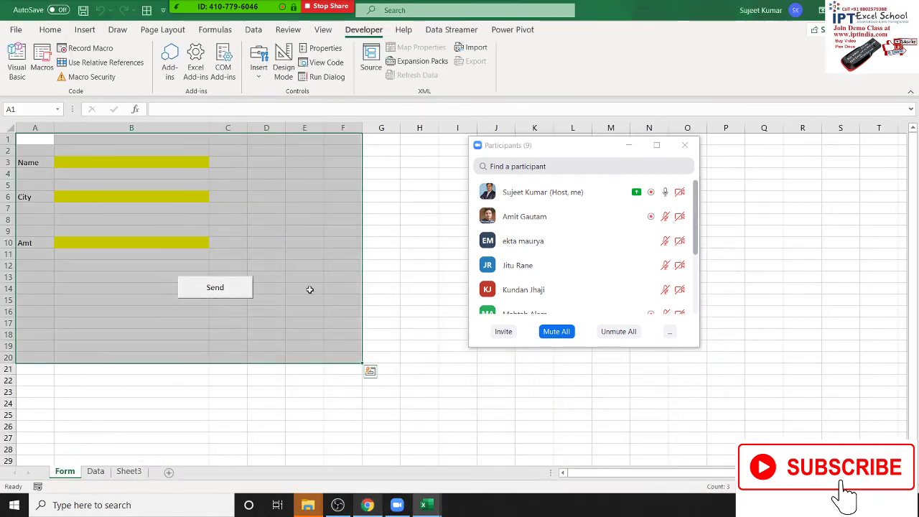
# Show the Data sheet's five records, flipping briefly to the Form sheet and back.
pyautogui.click(110, 470)
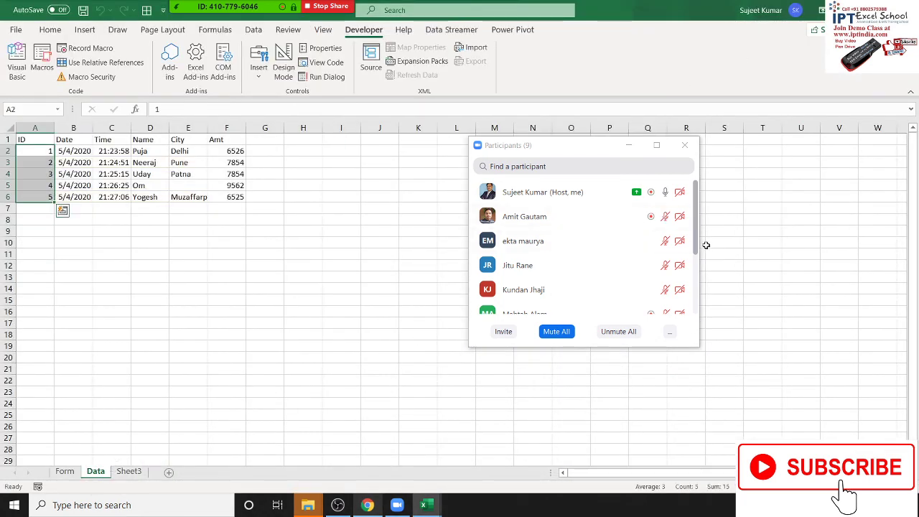
pyautogui.moveTo(695, 231)
pyautogui.mouseDown()
pyautogui.moveTo(694, 282)
pyautogui.moveTo(696, 218)
pyautogui.mouseUp()
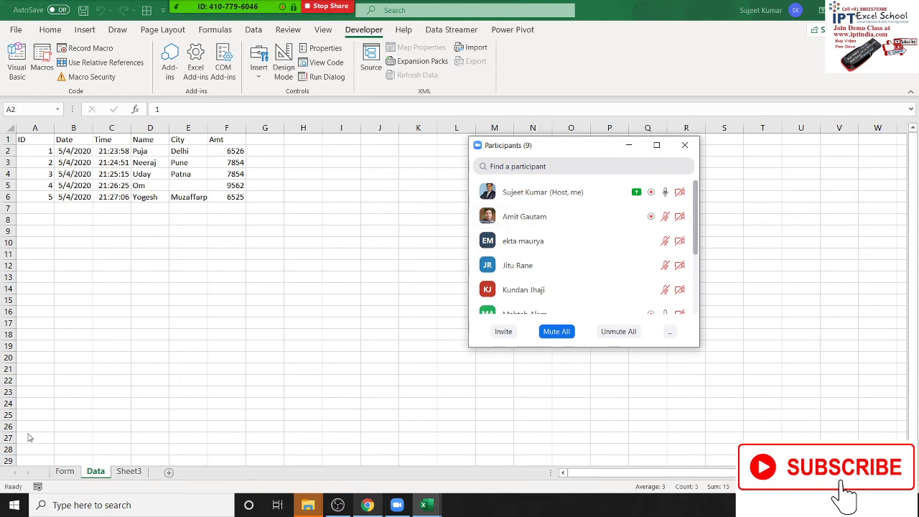
pyautogui.click(95, 471)
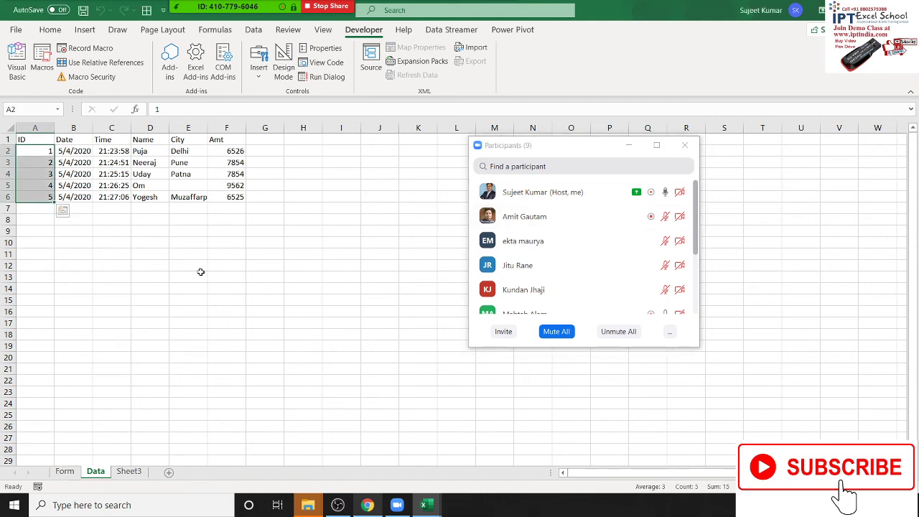
pyautogui.click(66, 471)
pyautogui.click(97, 472)
# Close Zoom's participants list and Excel, cancelling the save prompt, then bring up OBS.
pyautogui.click(684, 152)
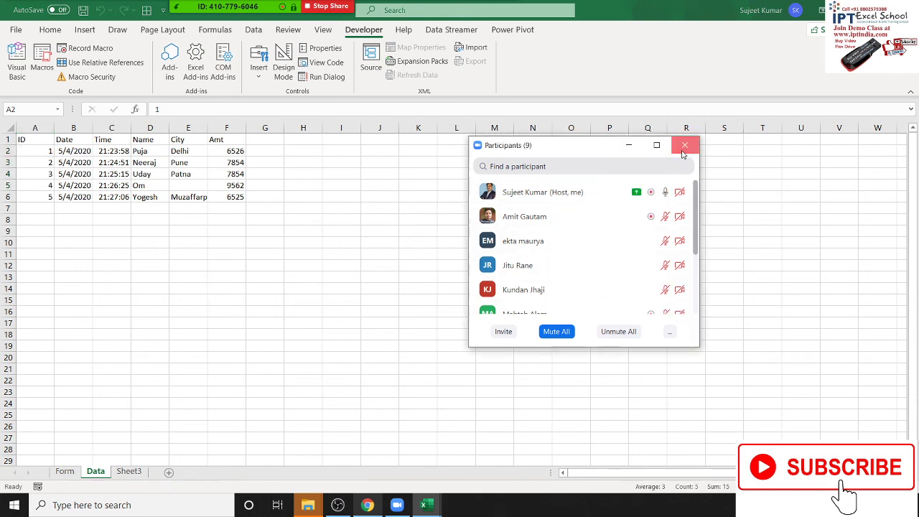
pyautogui.click(683, 151)
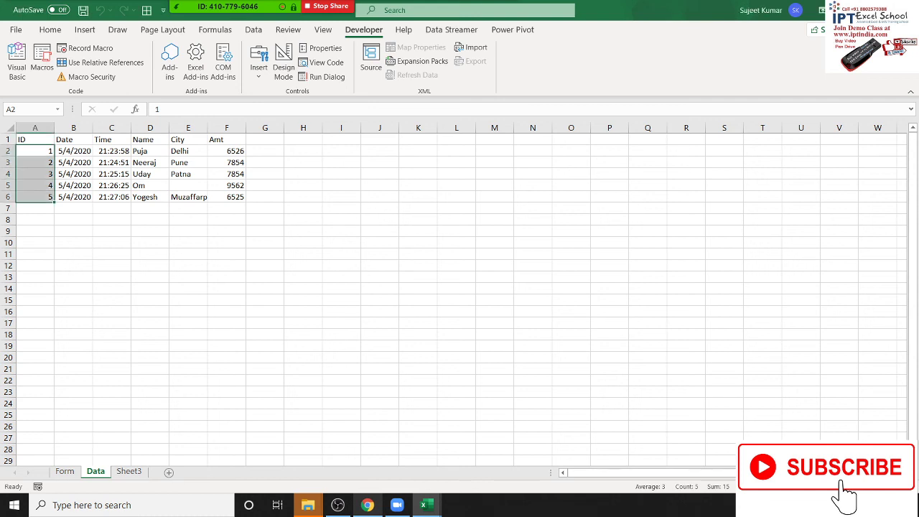
pyautogui.click(906, 10)
pyautogui.press('Escape')
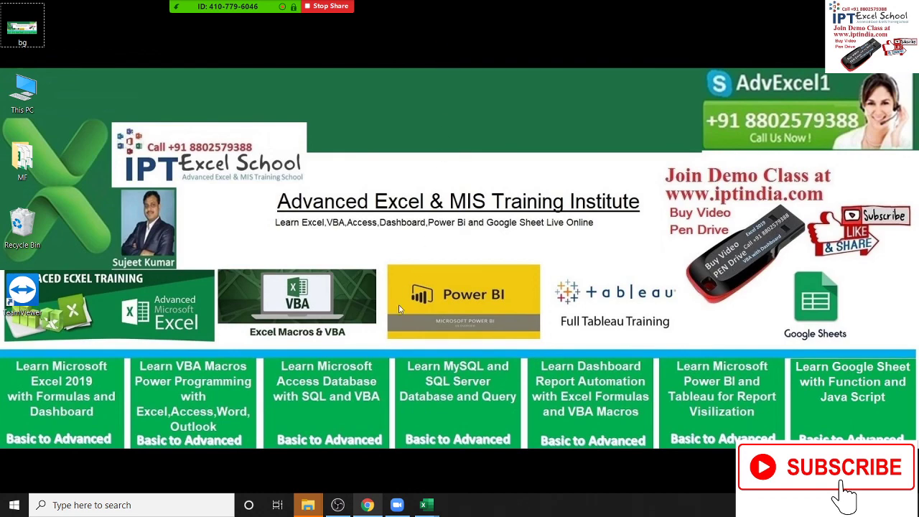
pyautogui.click(340, 505)
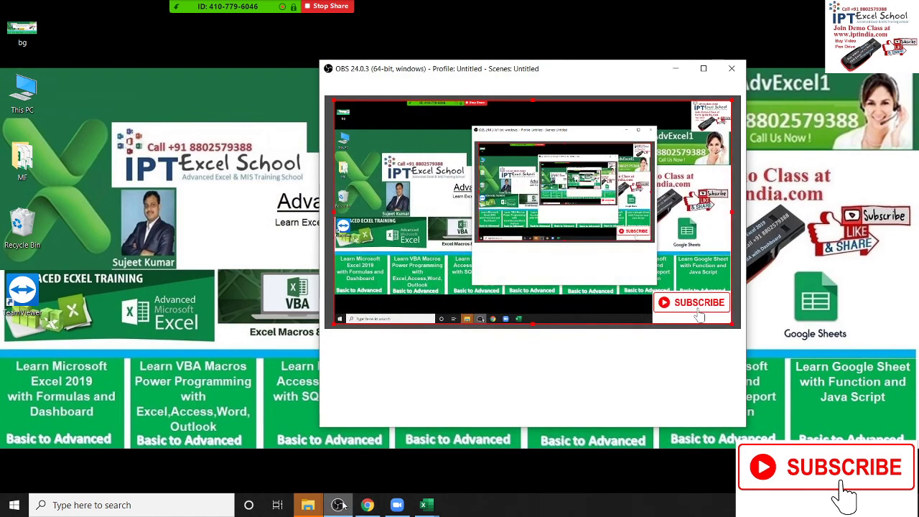